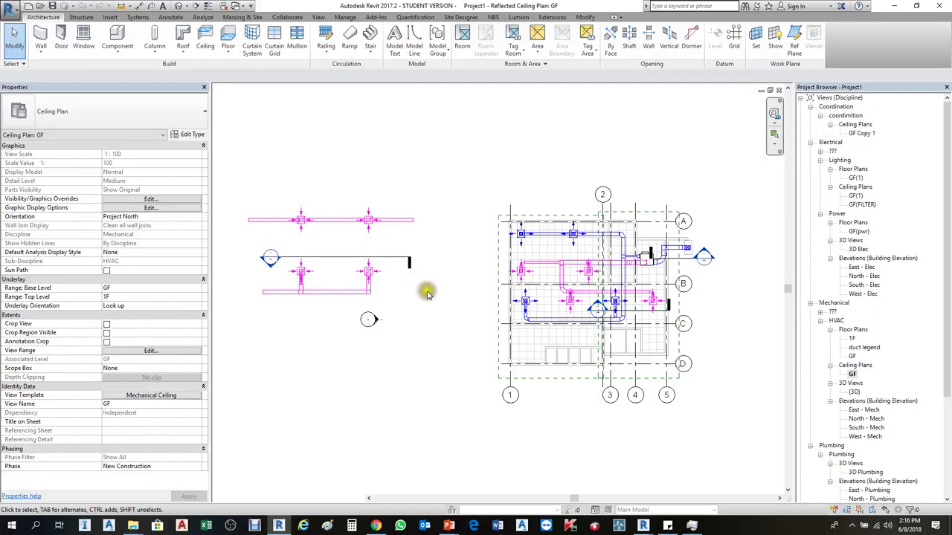
# Switch the ribbon to the Systems tab to show the HVAC duct and piping tools
pyautogui.click(466, 146)
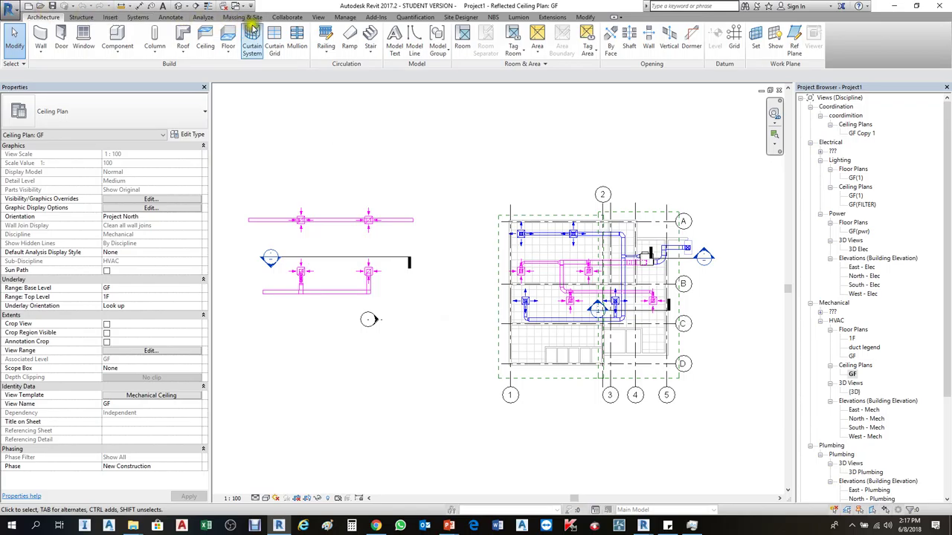
pyautogui.click(138, 17)
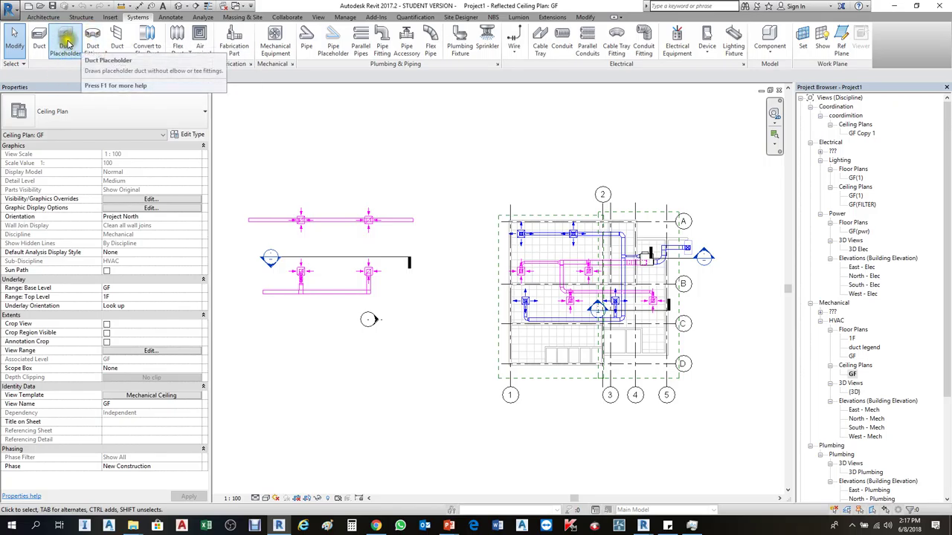
# Start a duct placeholder at a point in the GF ceiling plan, then cancel it
pyautogui.click(67, 44)
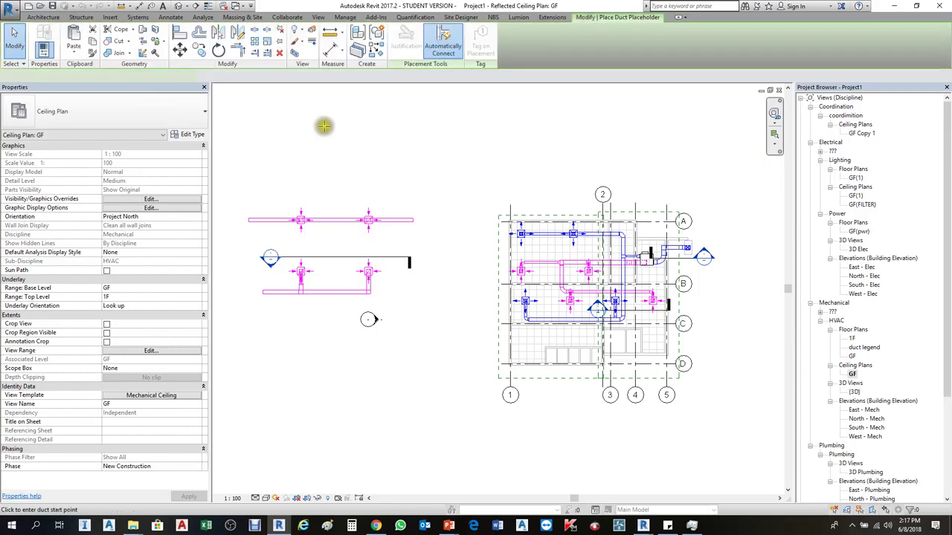
pyautogui.scroll(3, 556, 201)
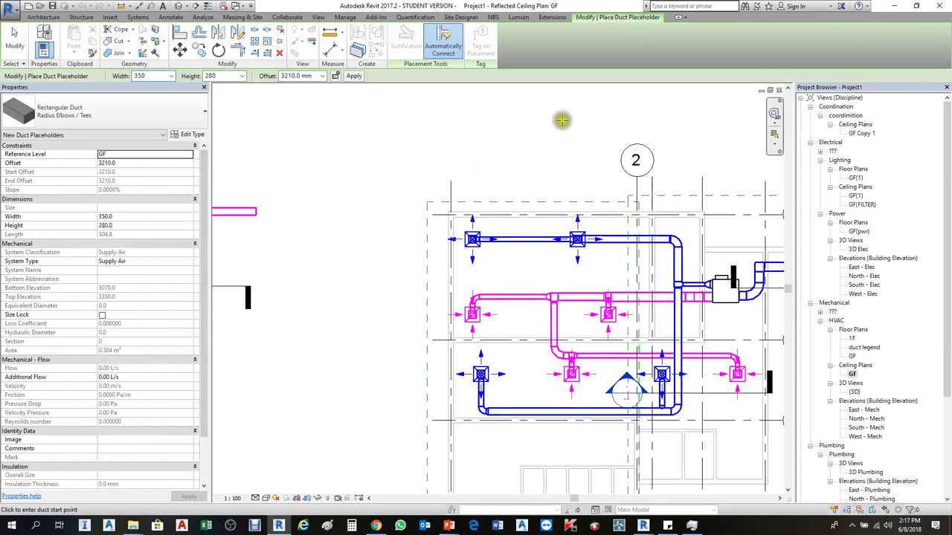
pyautogui.scroll(-2, 560, 121)
pyautogui.scroll(3, 590, 304)
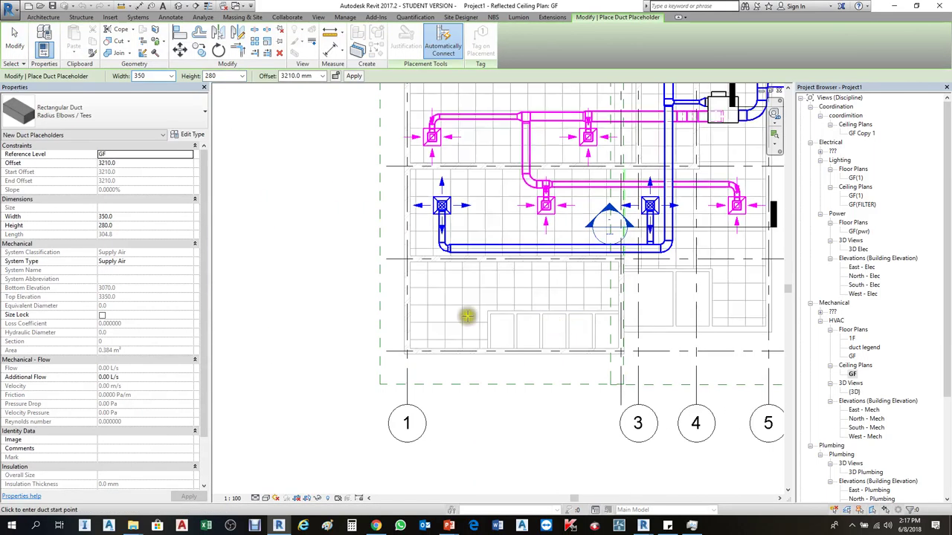
pyautogui.scroll(3, 440, 210)
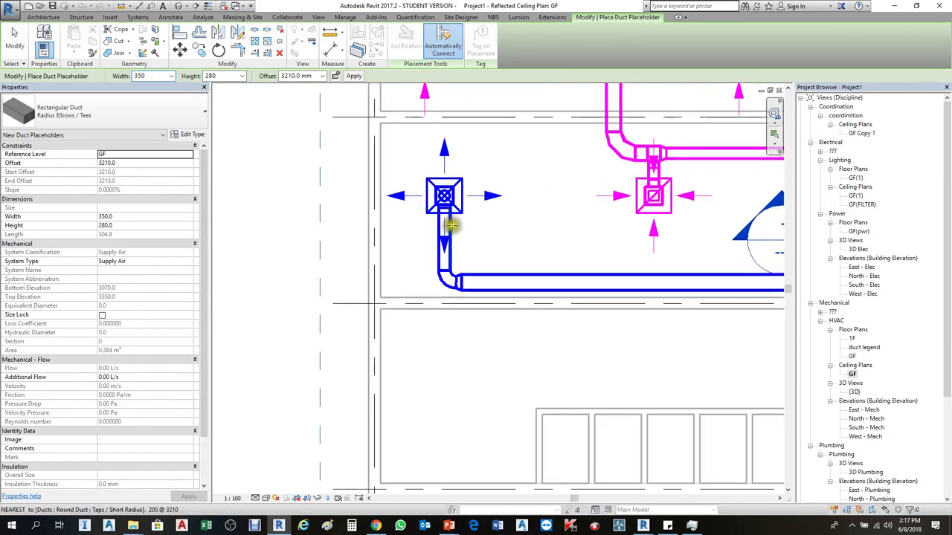
pyautogui.click(447, 315)
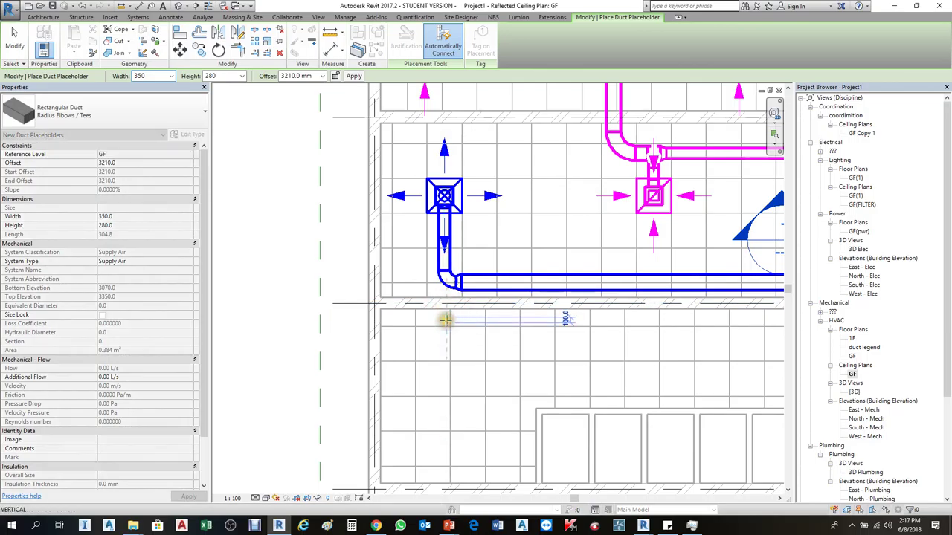
pyautogui.scroll(-2, 450, 305)
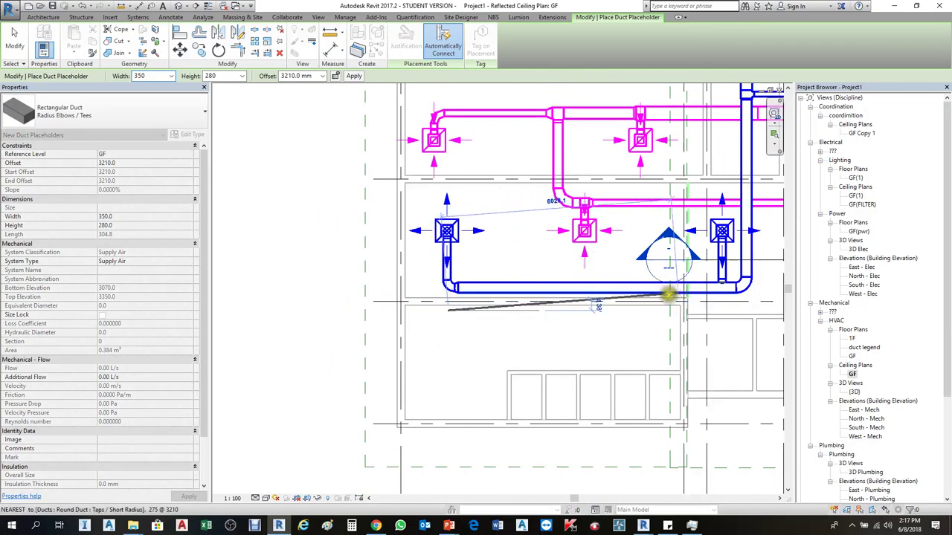
pyautogui.press('Escape')
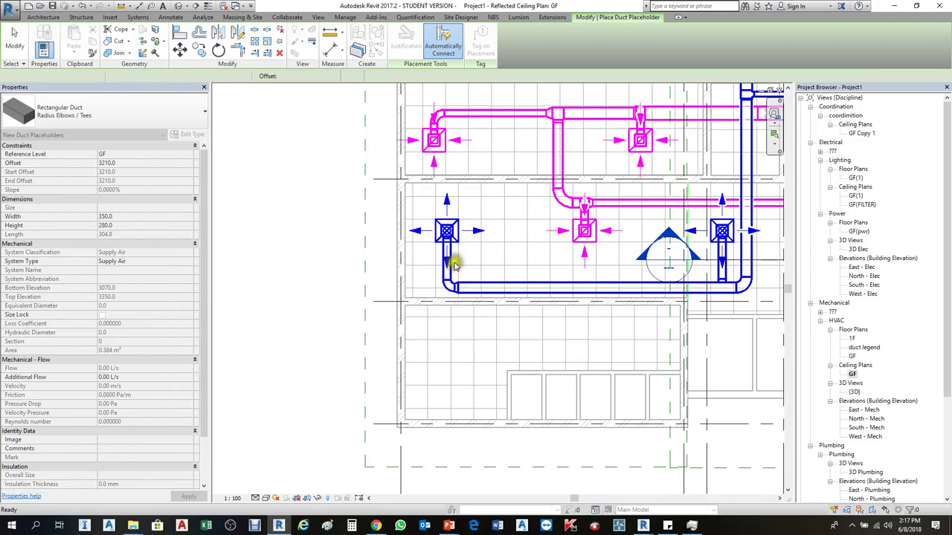
pyautogui.scroll(3, 454, 261)
pyautogui.press('Escape')
# Briefly try duct tagging (TG), then inspect the 200ø vertical duct under the left diffuser
pyautogui.press('t')
pyautogui.press('g')
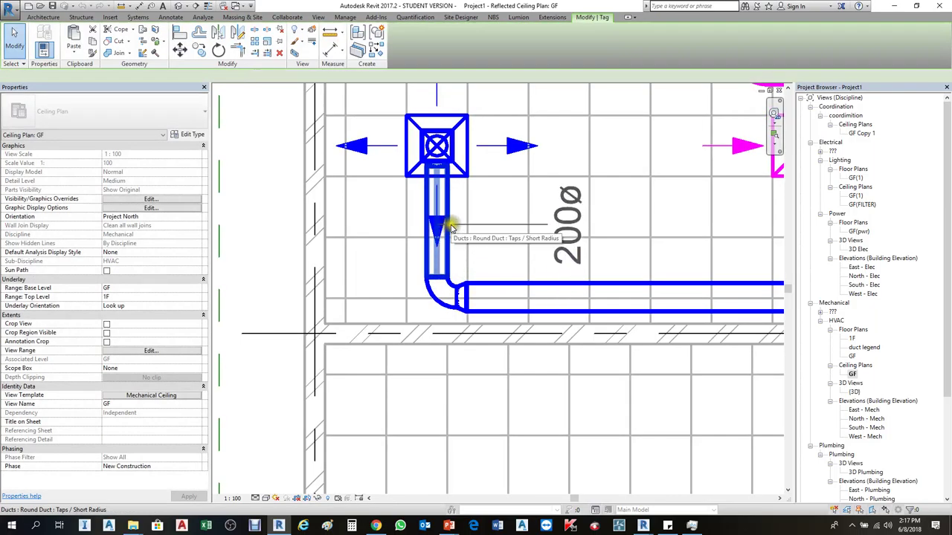
pyautogui.scroll(-1, 450, 223)
pyautogui.scroll(-2, 451, 221)
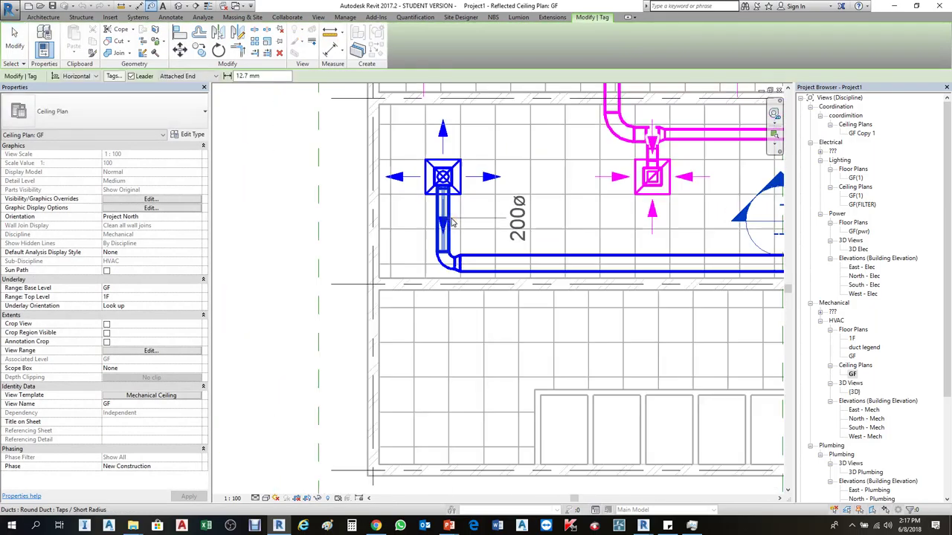
pyautogui.press('Escape')
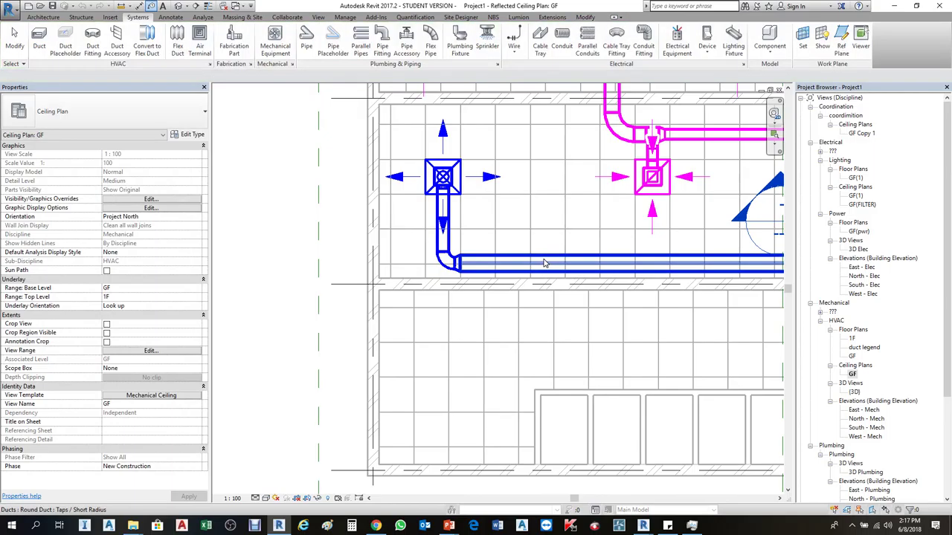
pyautogui.click(452, 217)
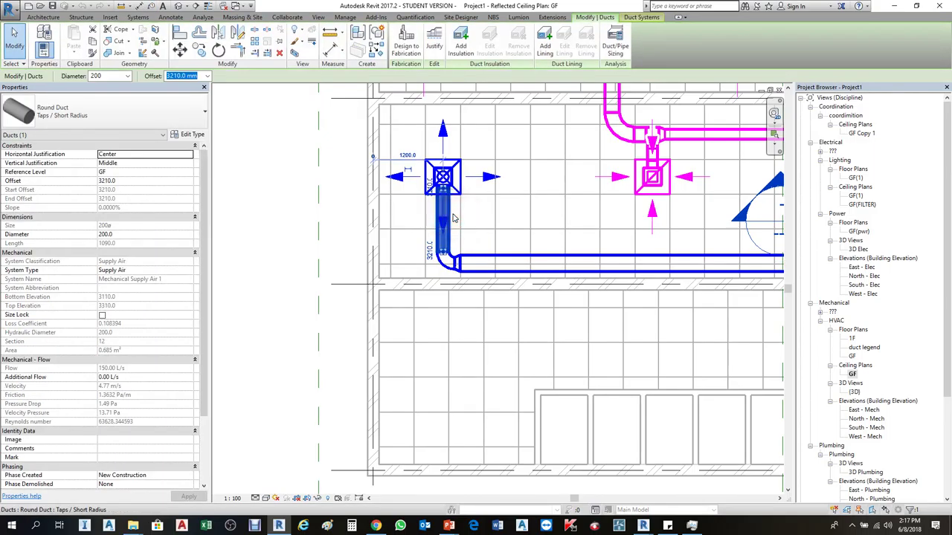
pyautogui.press('Escape')
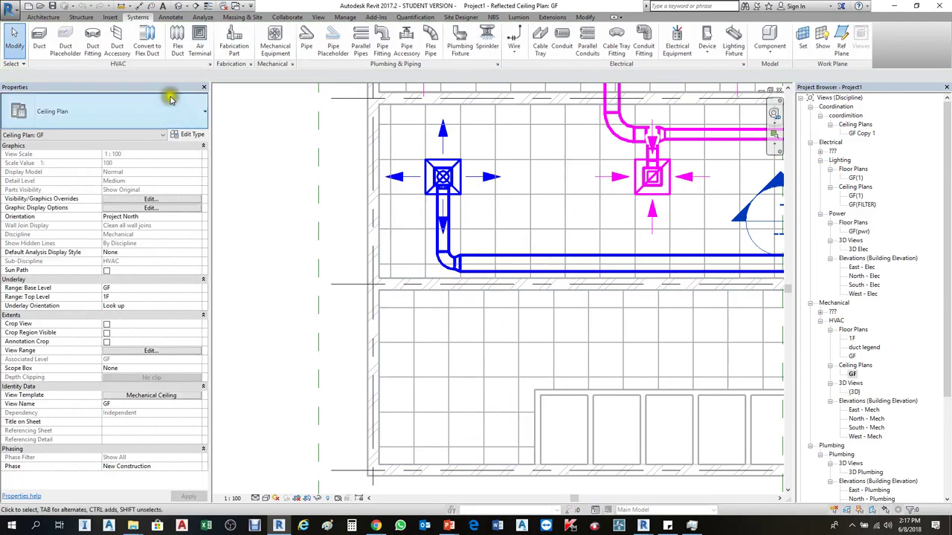
# Draw a 200×200 duct placeholder vertical leg below the supply loop
pyautogui.click(64, 35)
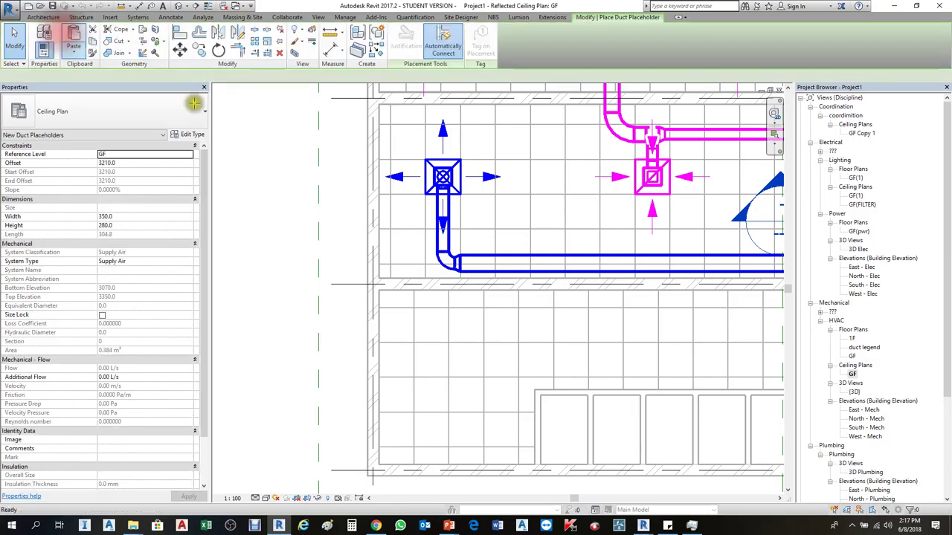
pyautogui.click(447, 296)
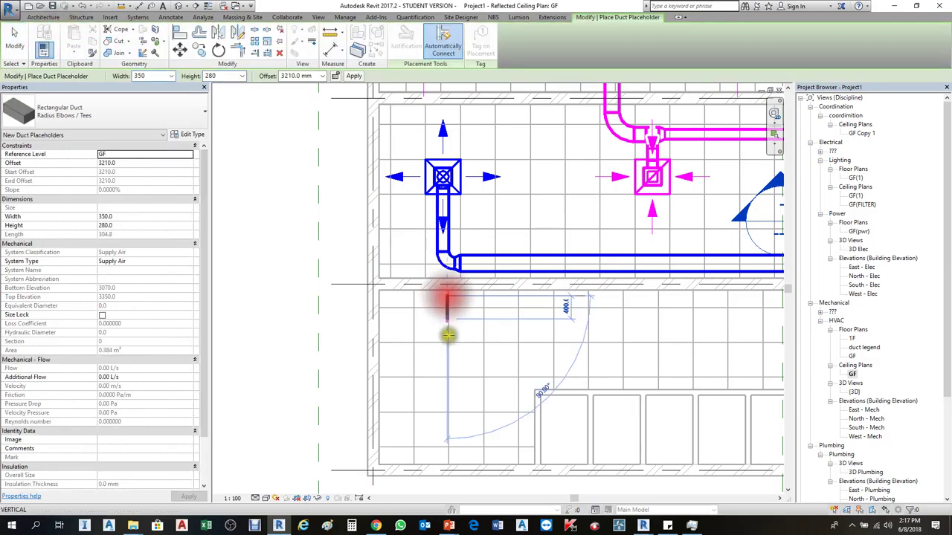
pyautogui.click(156, 76)
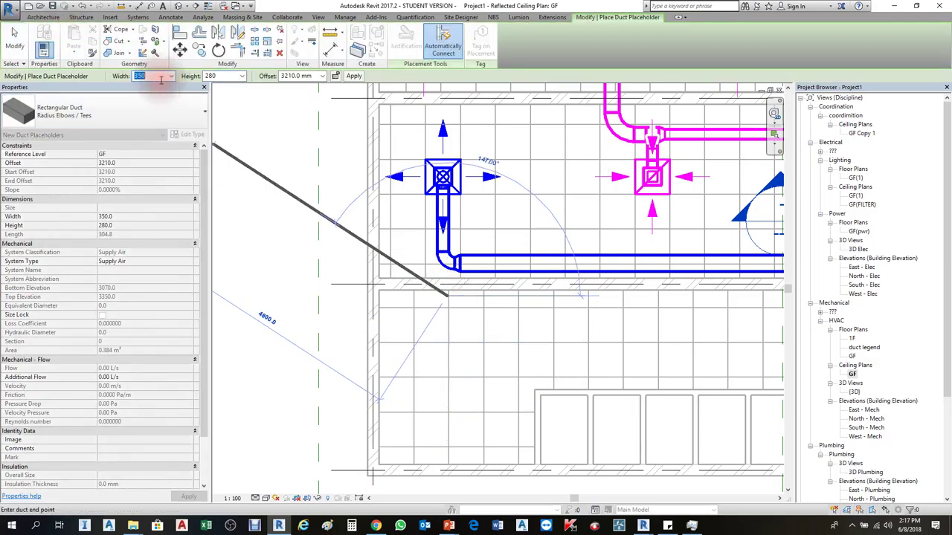
pyautogui.write('200')
pyautogui.press('Tab')
pyautogui.write('200')
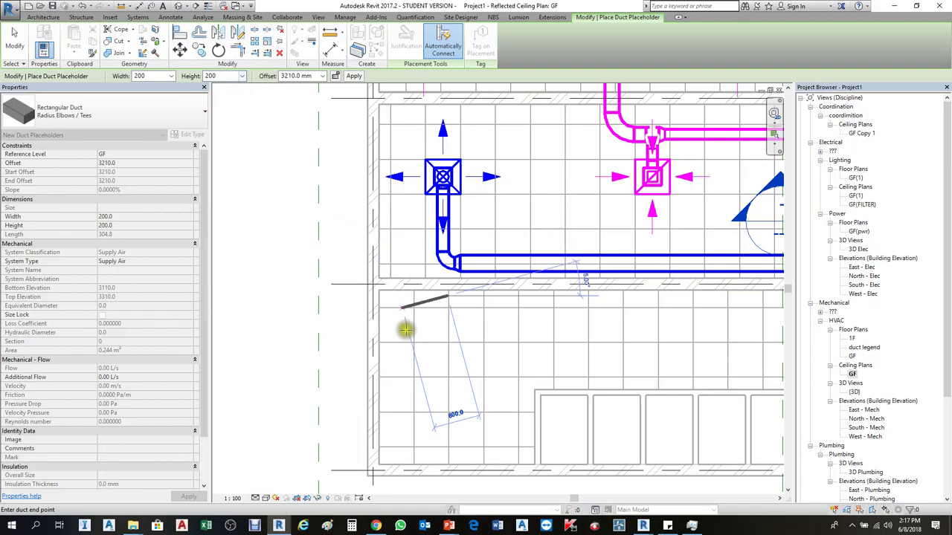
pyautogui.click(447, 352)
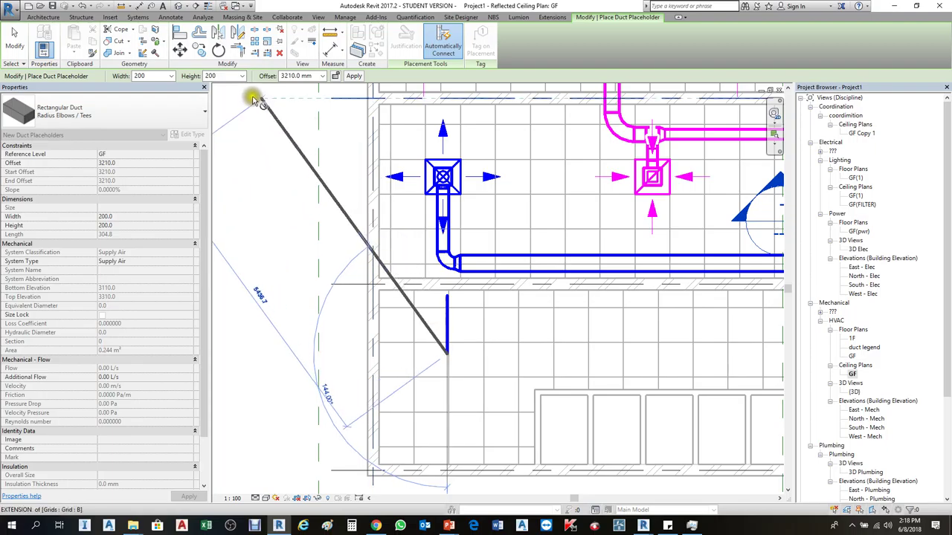
# Change the width to 275 and draw the horizontal leg to the right
pyautogui.click(152, 75)
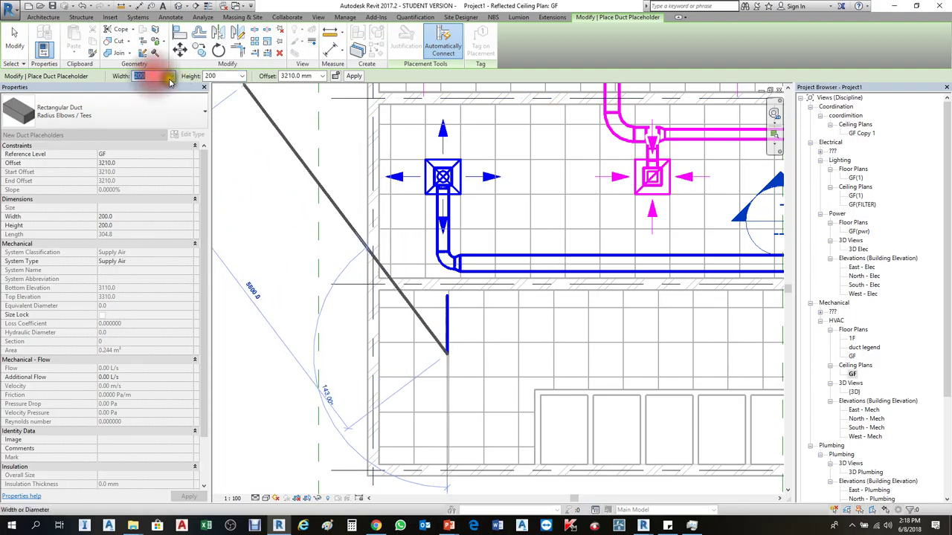
pyautogui.click(171, 75)
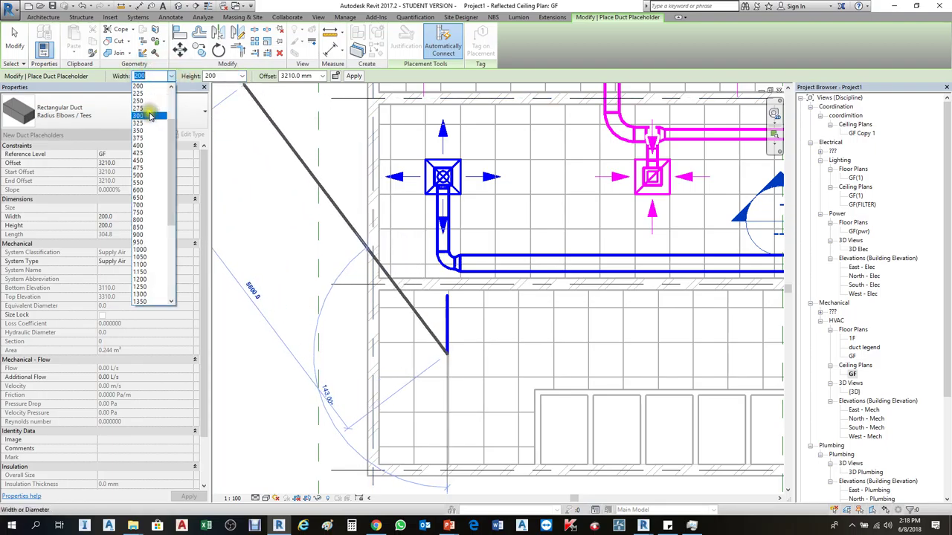
pyautogui.click(153, 108)
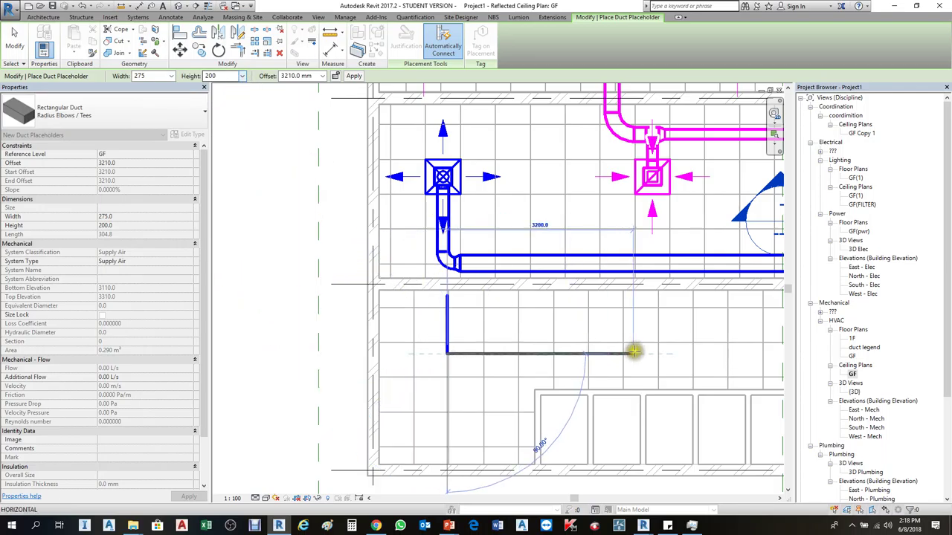
pyautogui.scroll(-2, 493, 334)
pyautogui.scroll(-2, 493, 334)
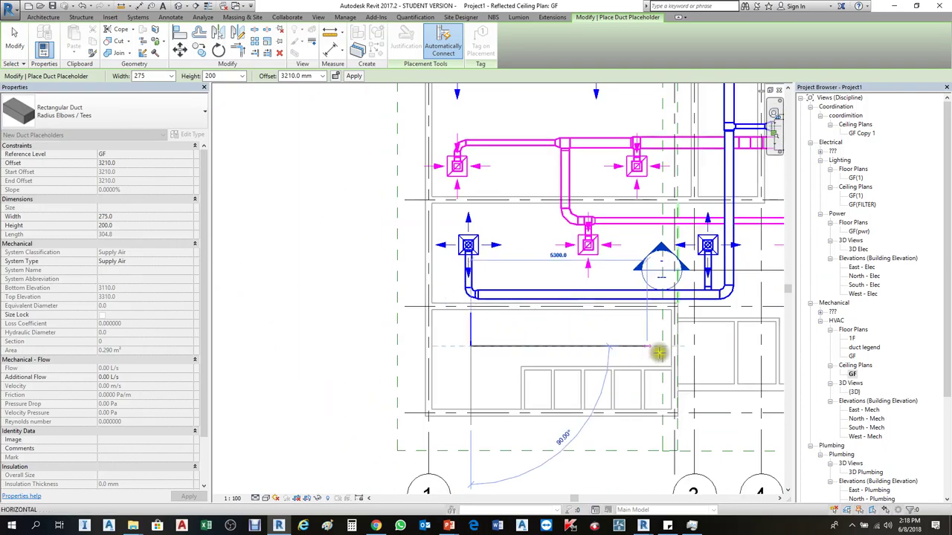
pyautogui.click(711, 345)
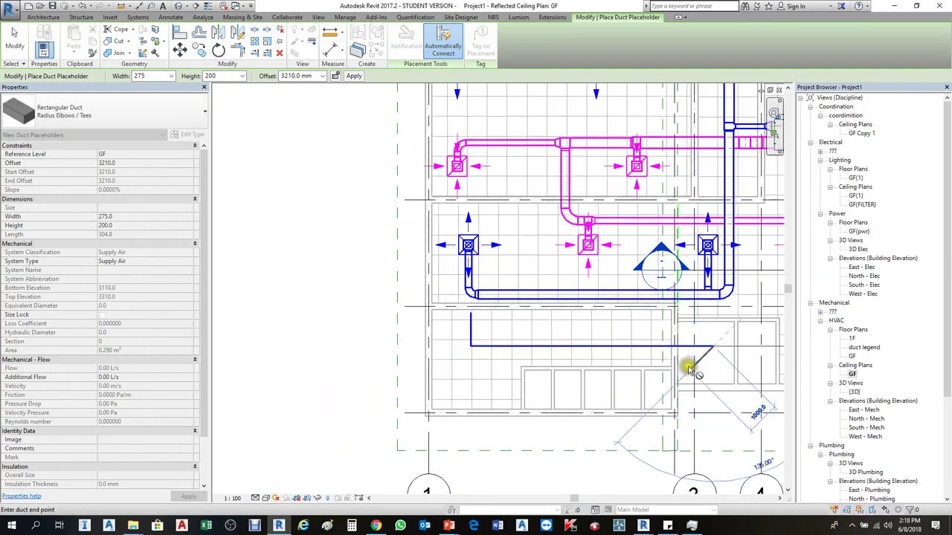
pyautogui.press('Escape')
pyautogui.press('Escape')
pyautogui.scroll(3, 669, 349)
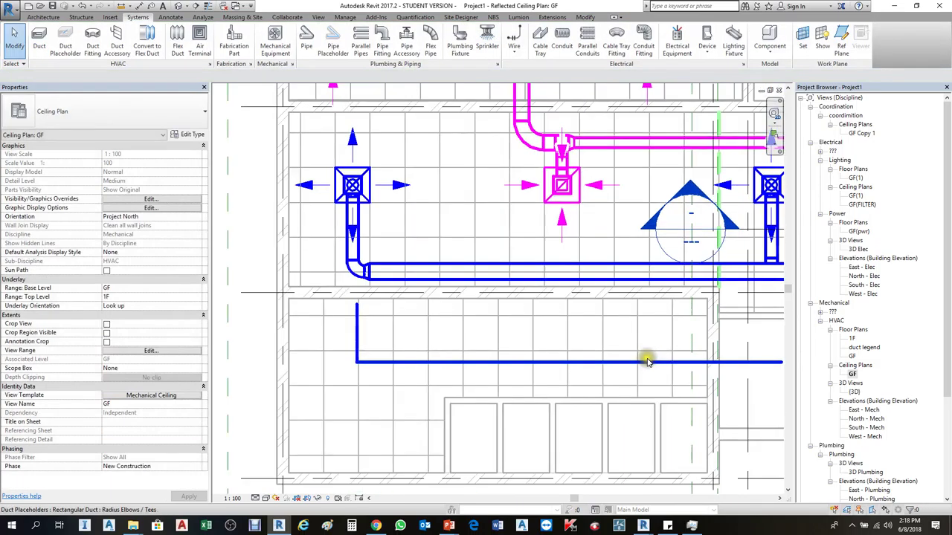
# Select both L-shaped placeholders and convert them into rectangular ducts with an elbow
pyautogui.moveTo(648, 355); pyautogui.dragTo(577, 342, button='middle')
pyautogui.scroll(-2, 634, 324)
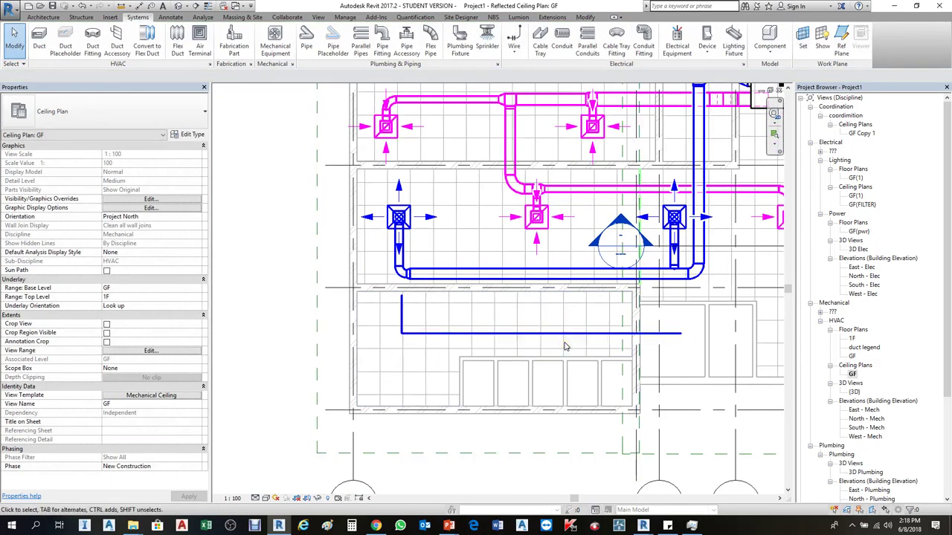
pyautogui.press('Tab')
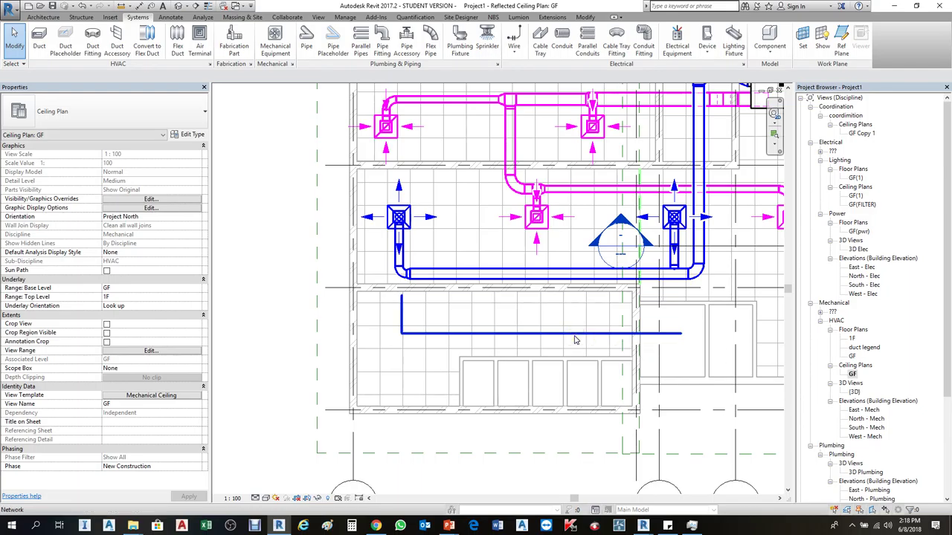
pyautogui.click(574, 340)
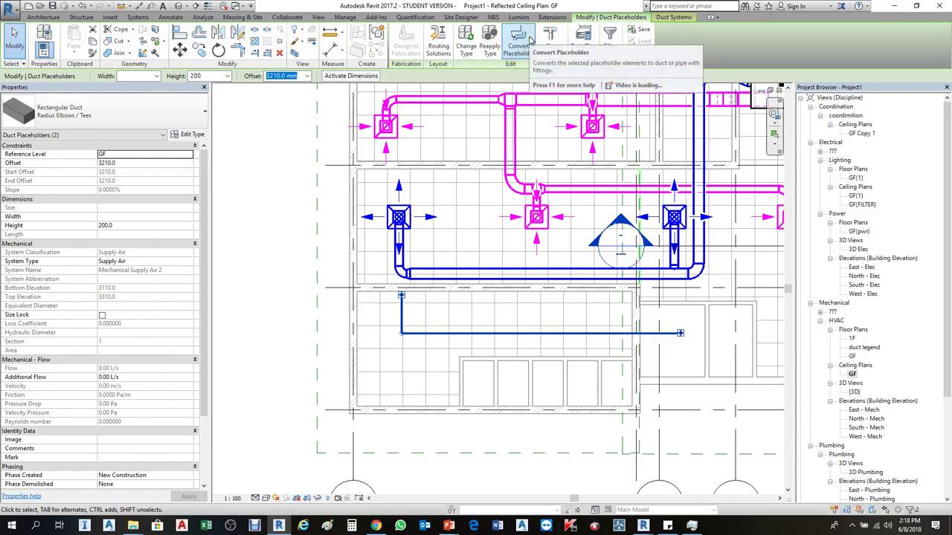
pyautogui.moveTo(518, 42)
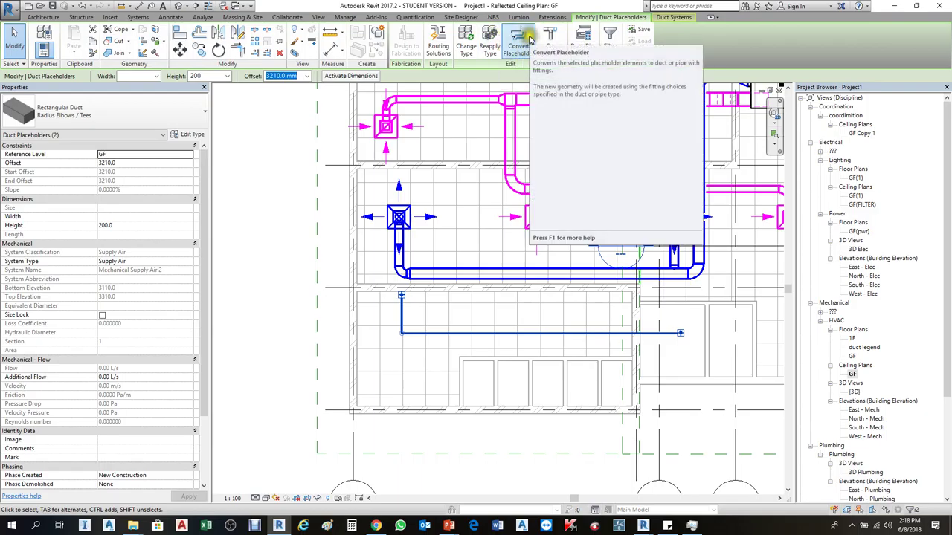
pyautogui.click(521, 46)
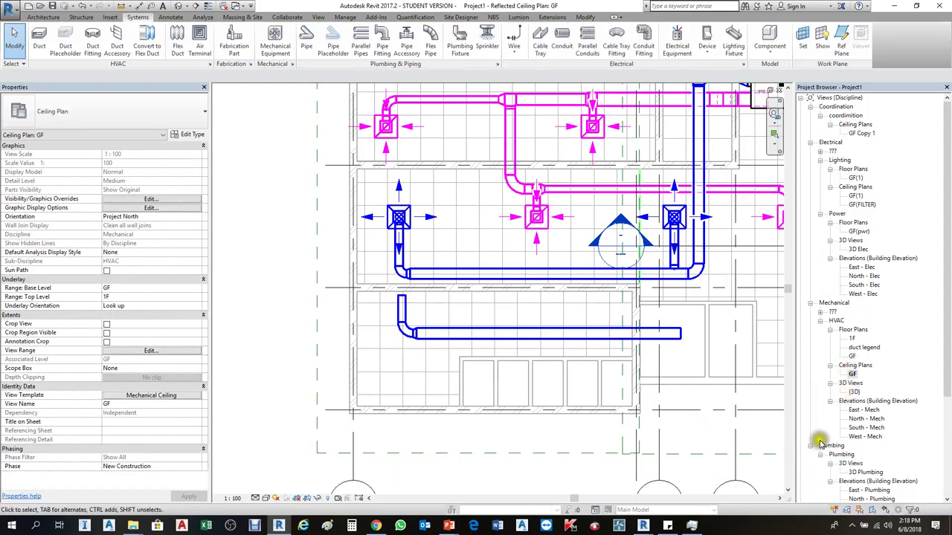
# Compare the upper round and lower rectangular vertical ducts in Properties
pyautogui.scroll(3, 400, 310)
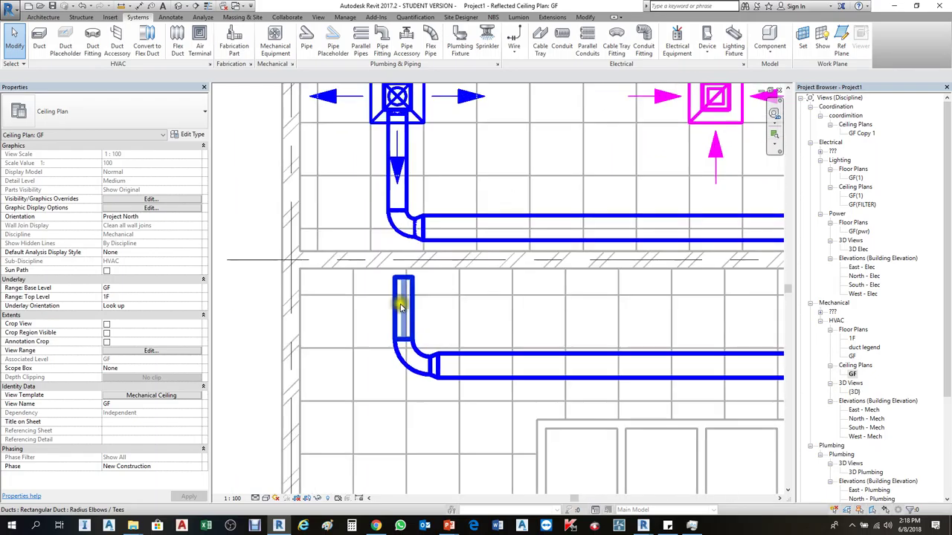
pyautogui.click(414, 307)
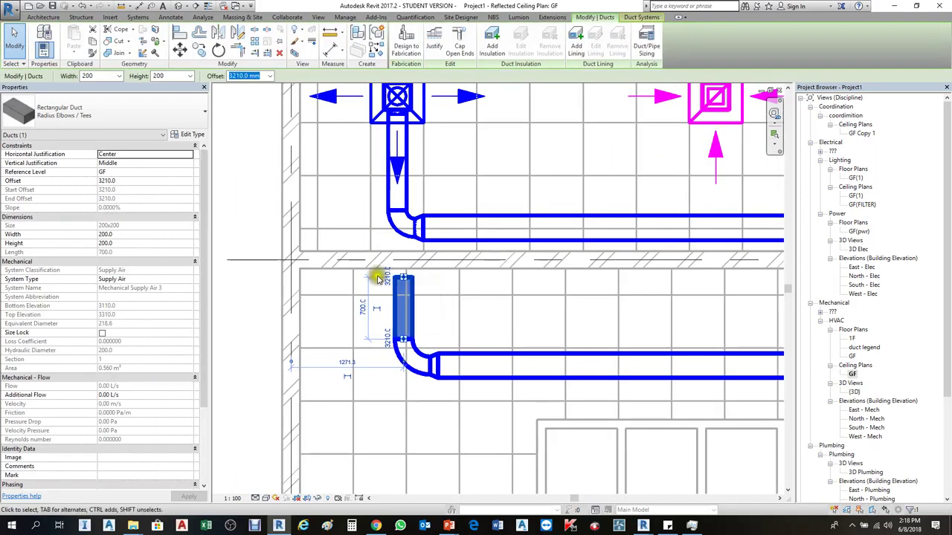
pyautogui.press('Escape')
pyautogui.scroll(-2, 421, 297)
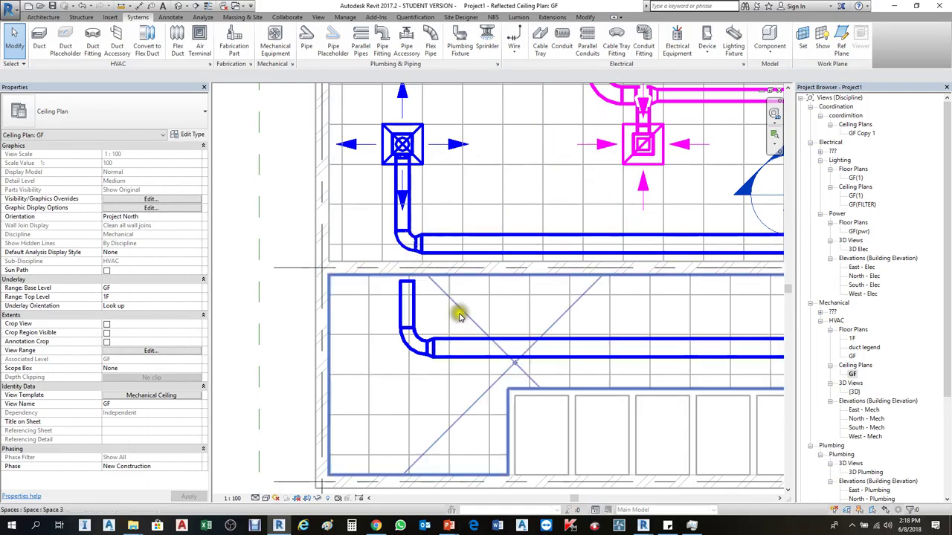
pyautogui.click(415, 208)
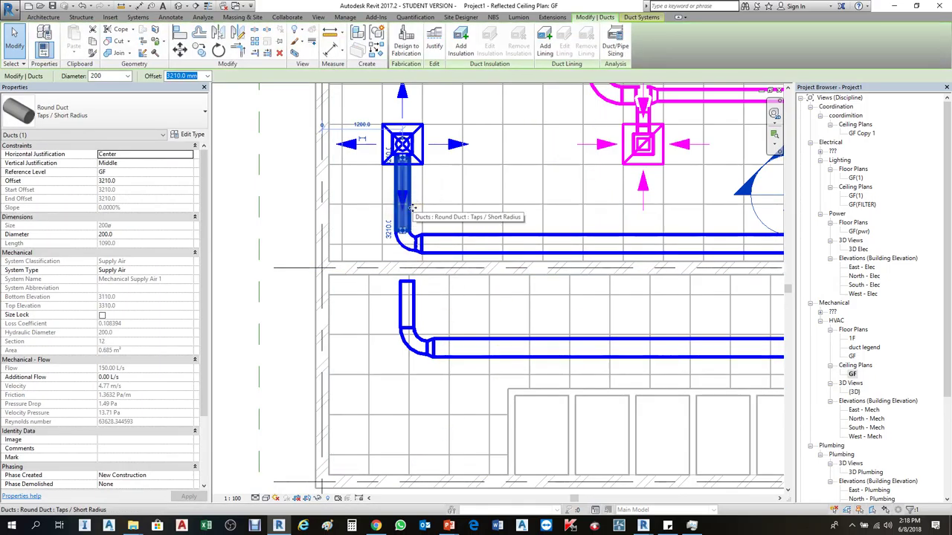
pyautogui.click(417, 292)
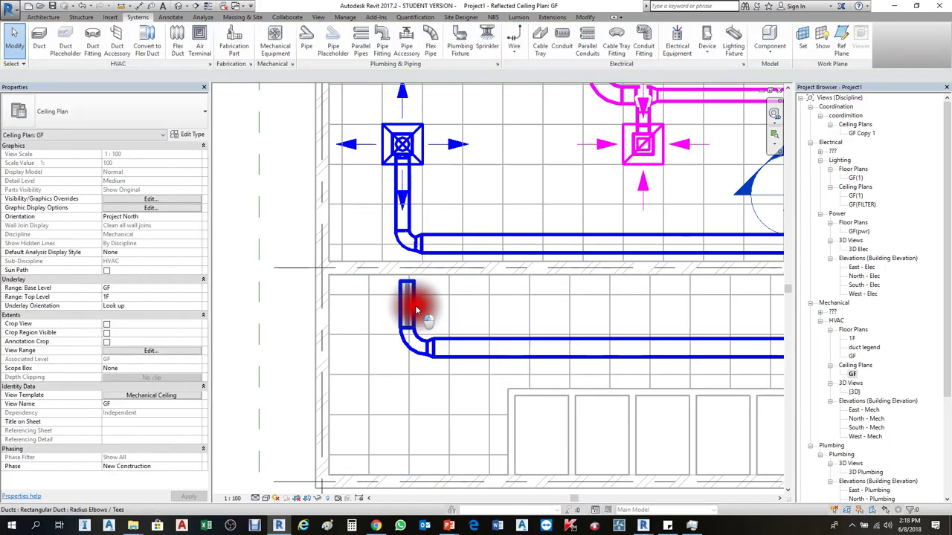
pyautogui.click(420, 262)
pyautogui.click(408, 186)
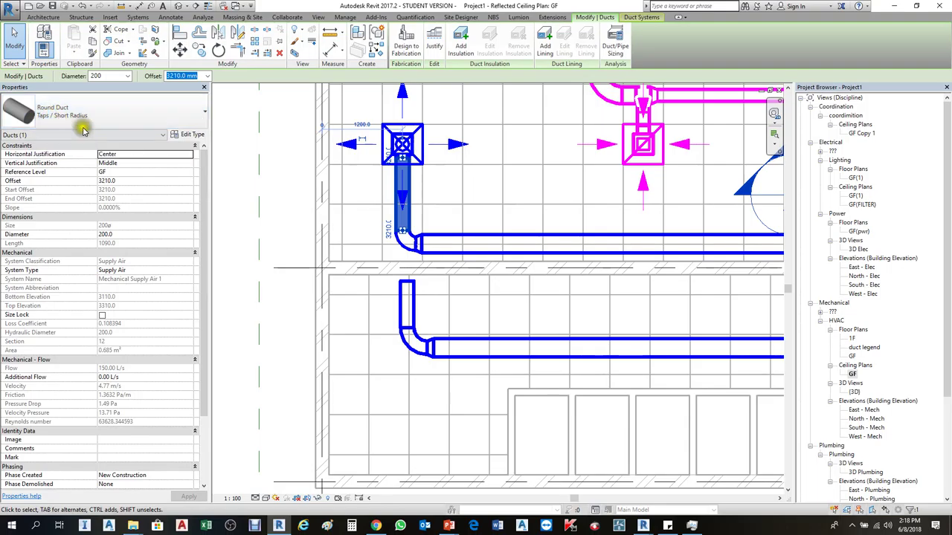
pyautogui.click(437, 327)
pyautogui.click(408, 307)
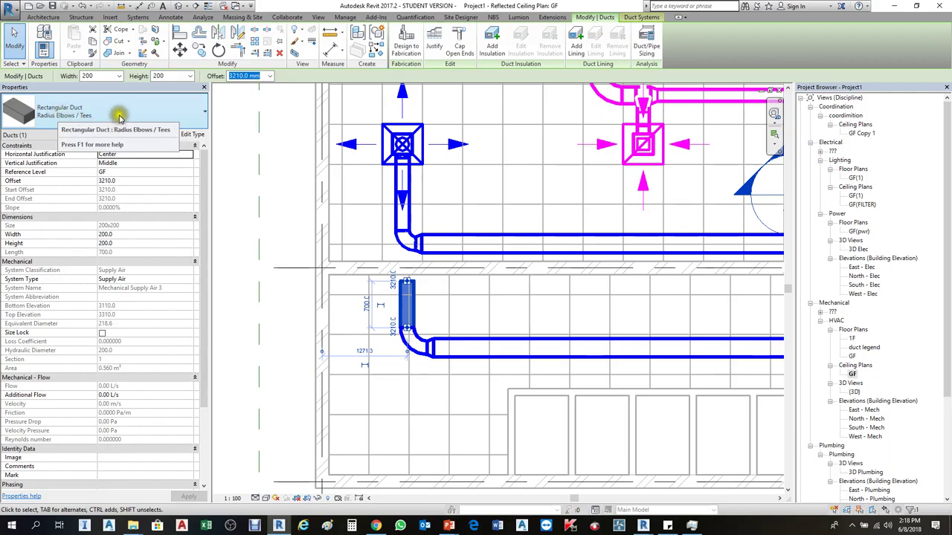
# Select only the lower 200×200 vertical duct and open its duct type list
pyautogui.press('Tab')
pyautogui.click(407, 339)
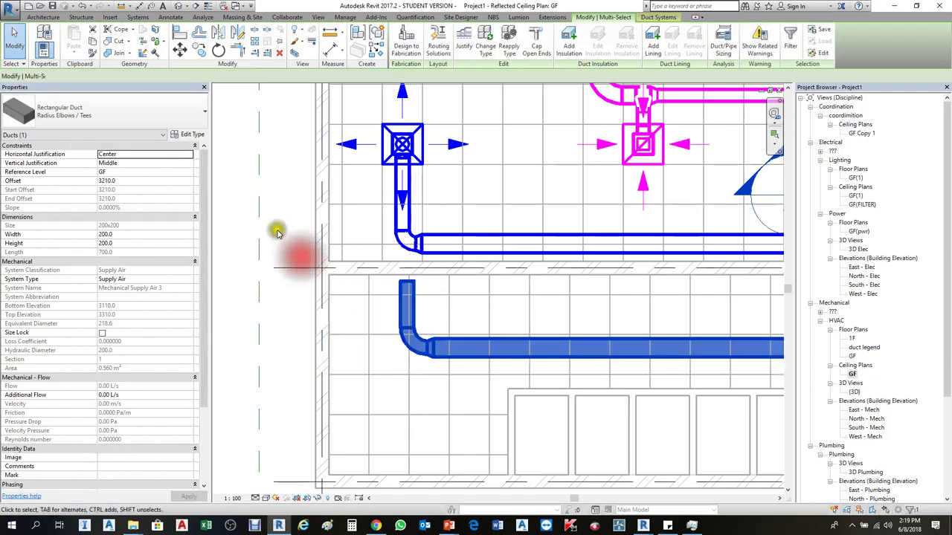
pyautogui.click(145, 110)
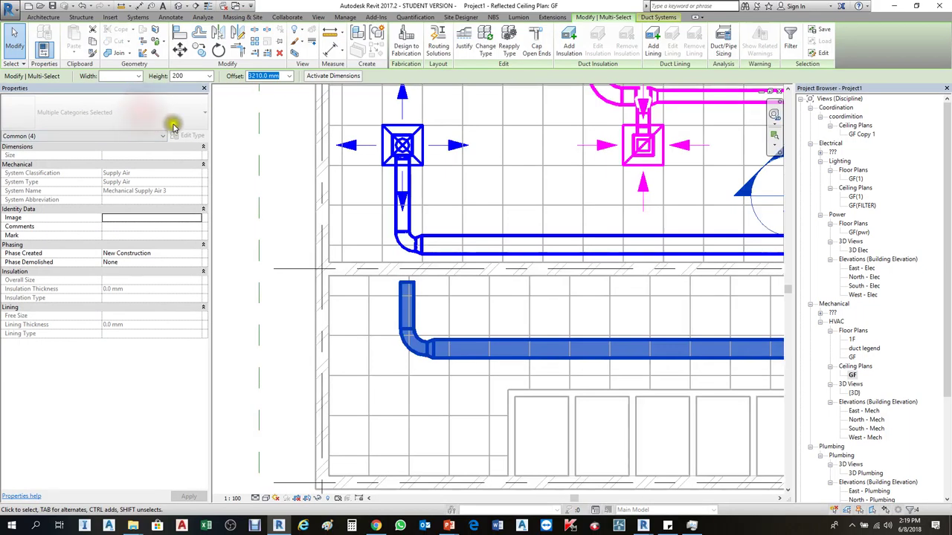
pyautogui.press('Escape')
pyautogui.click(407, 316)
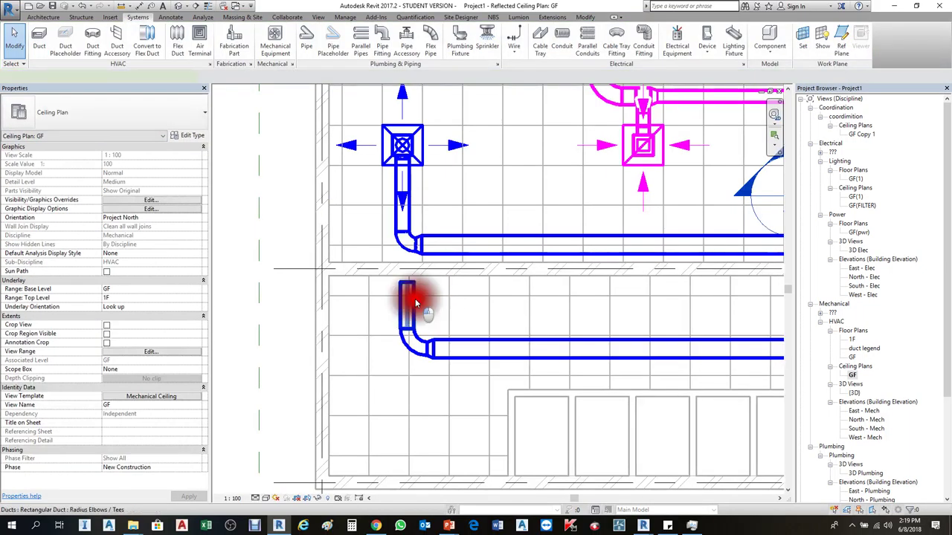
pyautogui.click(117, 116)
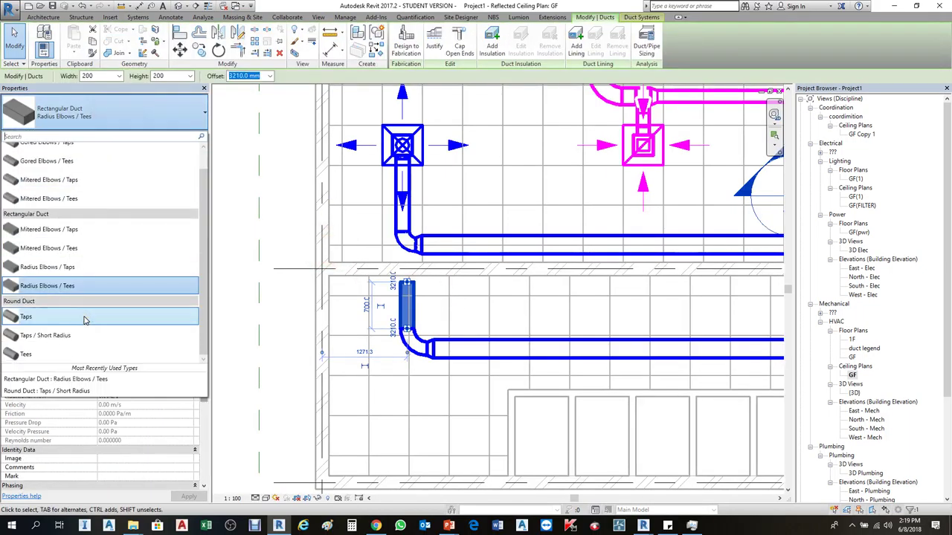
# Browse the available rectangular duct types without changing the duct
pyautogui.scroll(1, 70, 291)
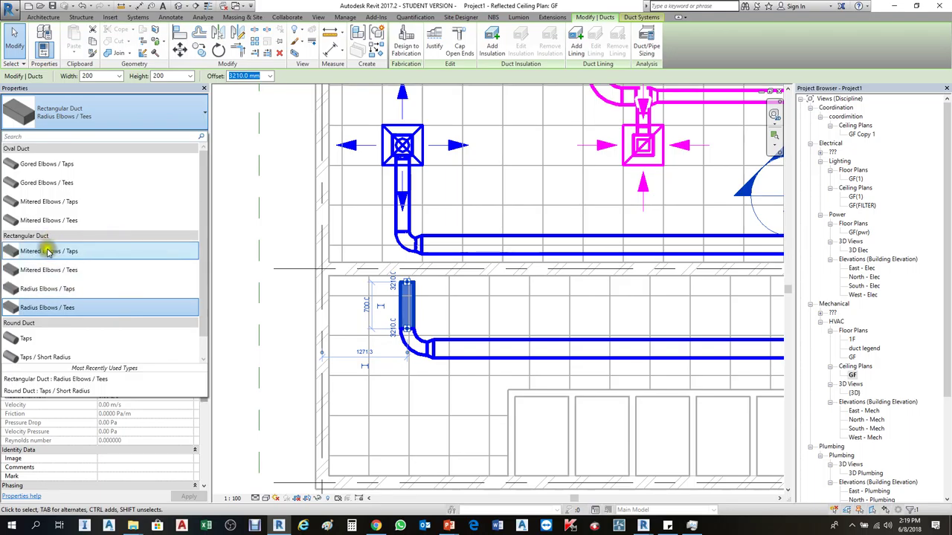
pyautogui.click(49, 310)
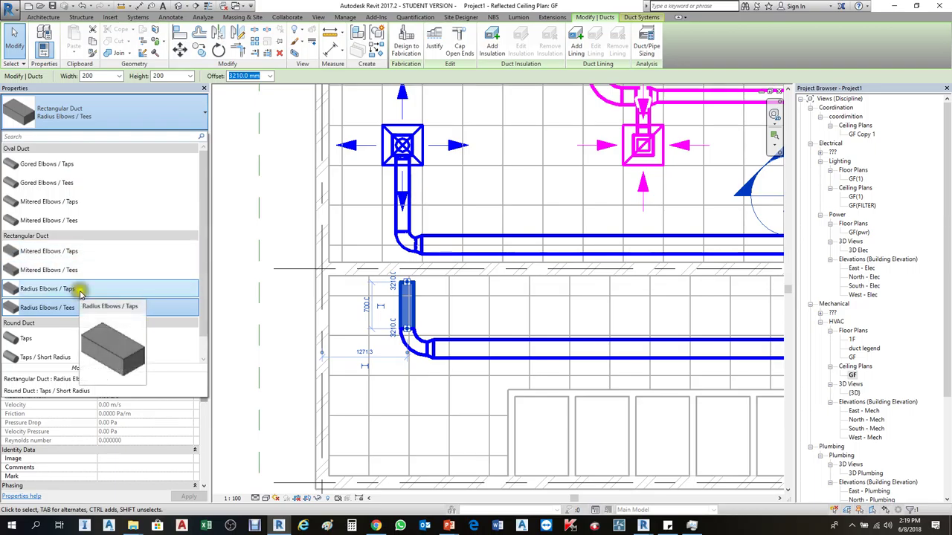
pyautogui.click(490, 322)
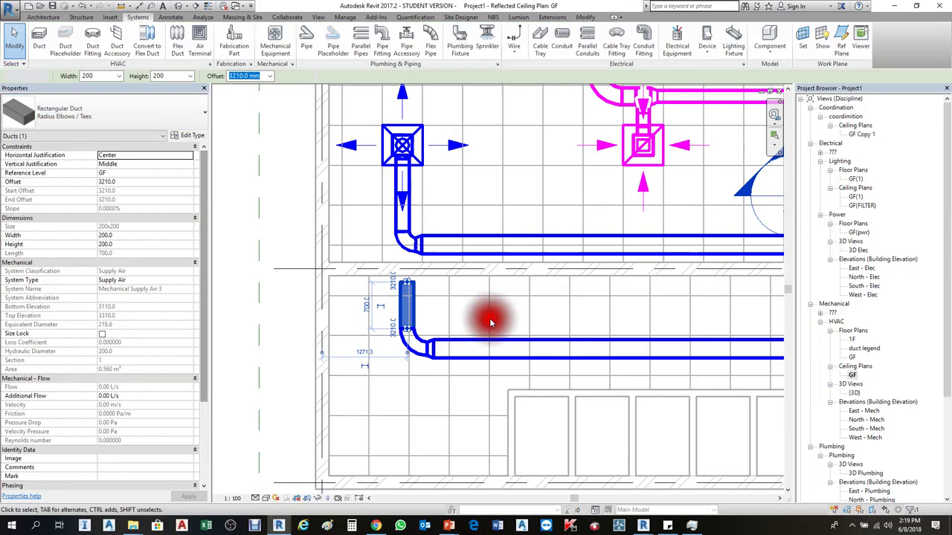
pyautogui.press('Escape')
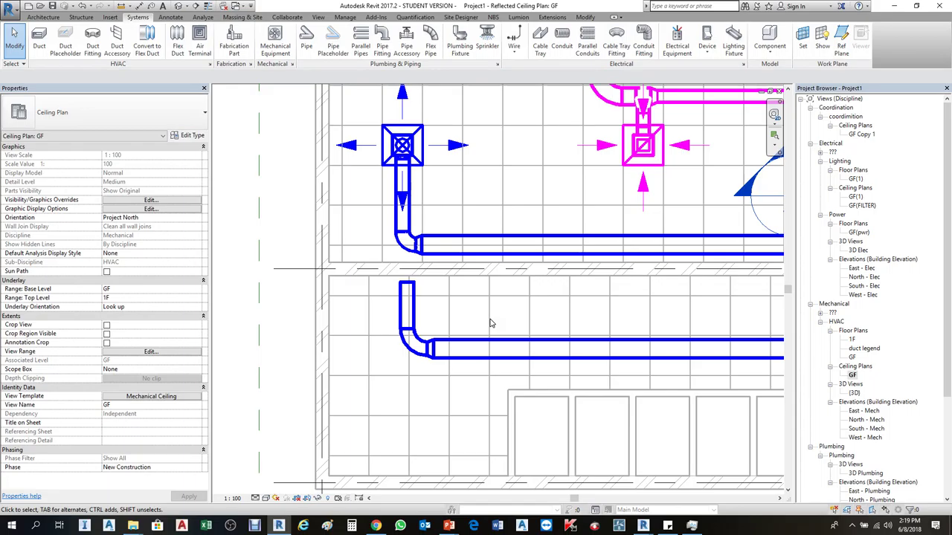
# Change the lower vertical duct to Round Duct: Taps / Short Radius and confirm it
pyautogui.click(407, 293)
pyautogui.click(154, 119)
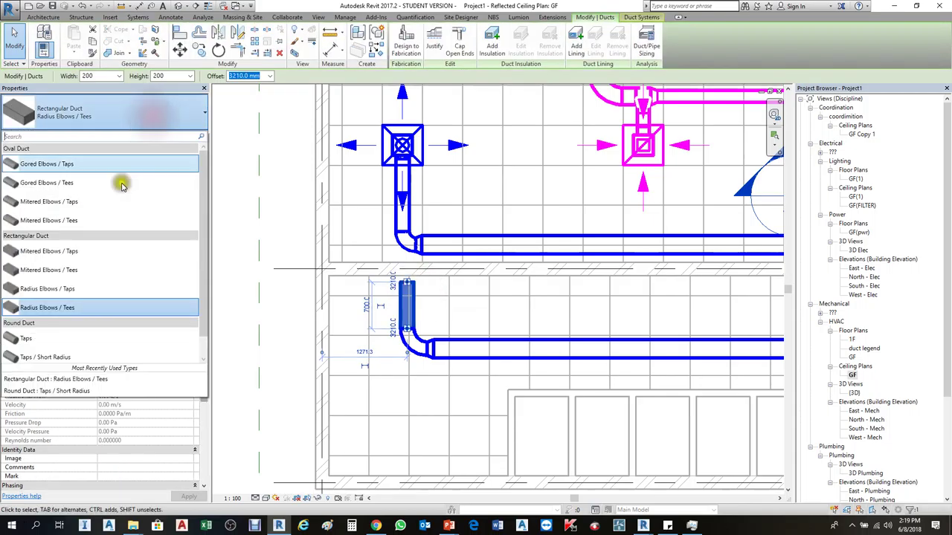
pyautogui.scroll(-1, 58, 328)
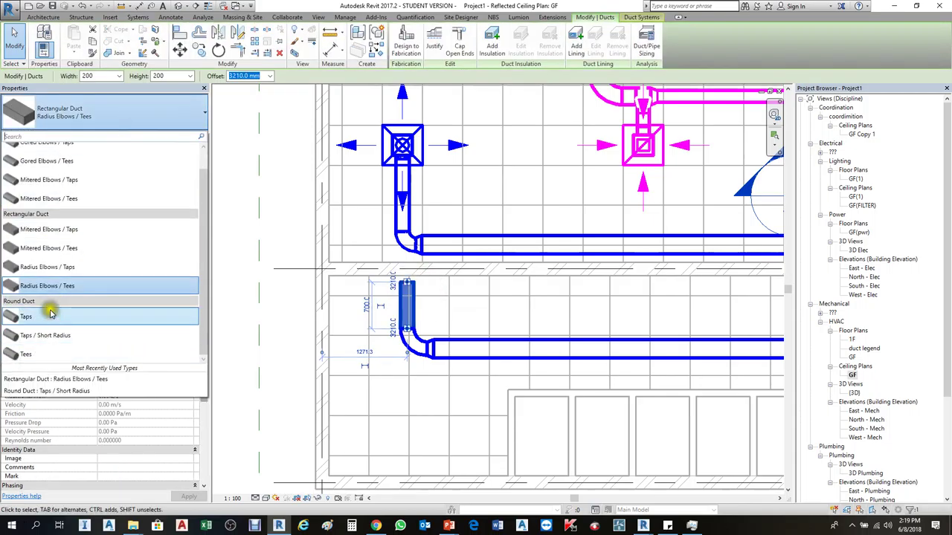
pyautogui.click(59, 333)
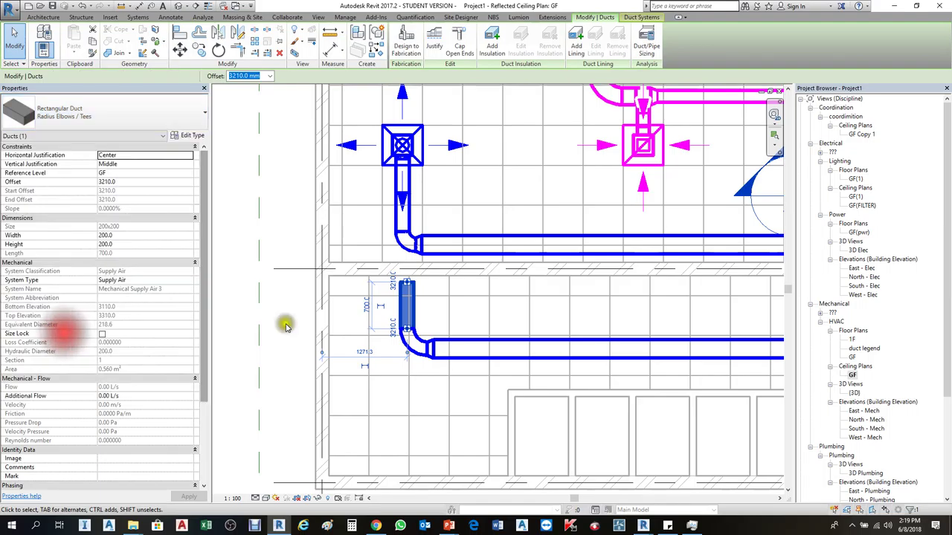
pyautogui.click(470, 316)
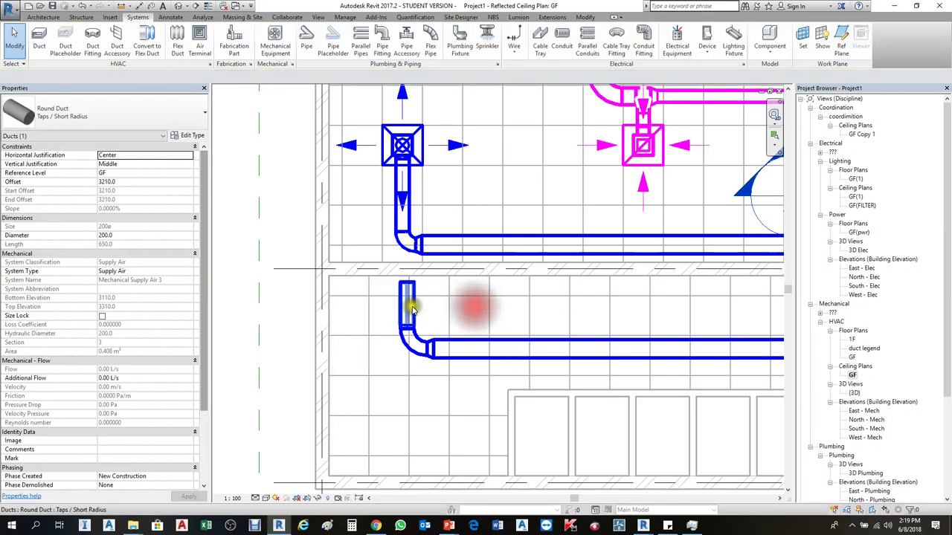
pyautogui.click(407, 304)
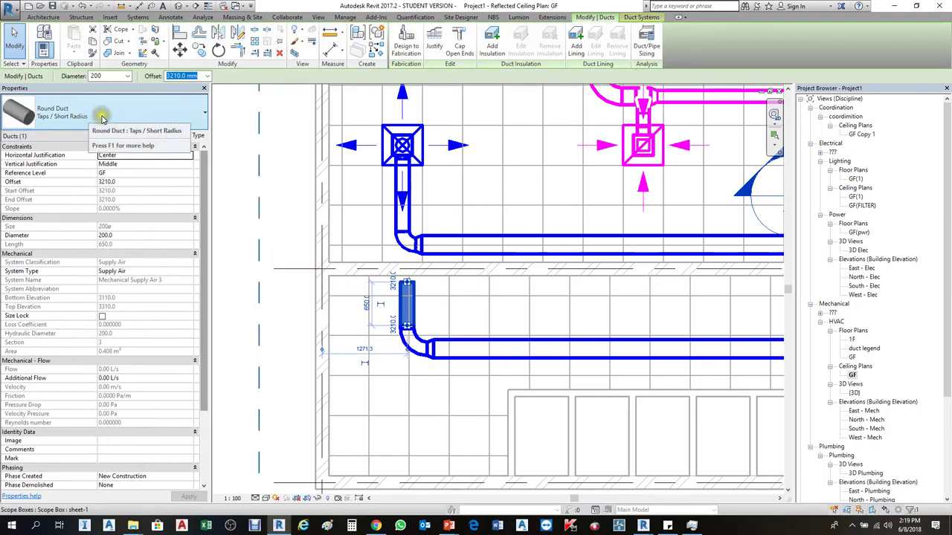
pyautogui.scroll(-2, 454, 247)
pyautogui.press('Escape')
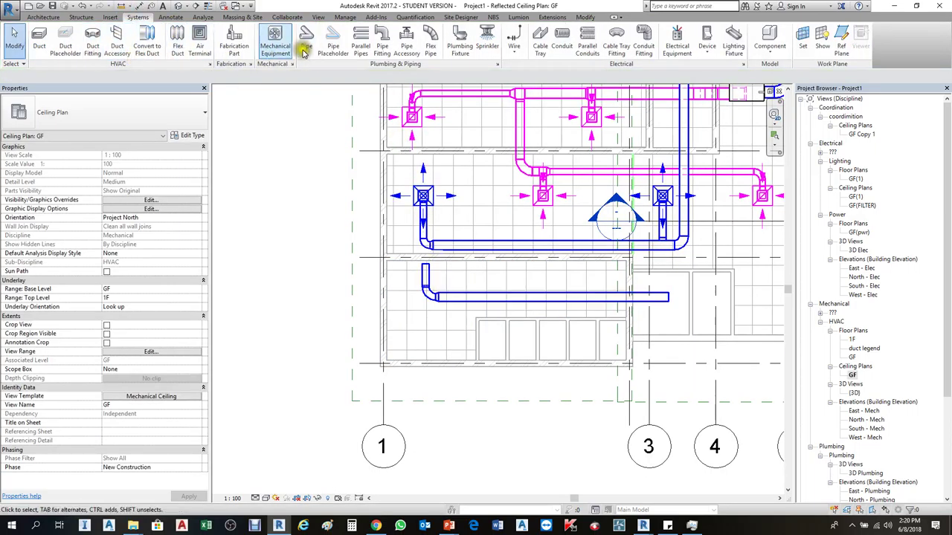
# Start a Round Duct: Taps / Short Radius placeholder with a 400 mm diameter
pyautogui.click(65, 41)
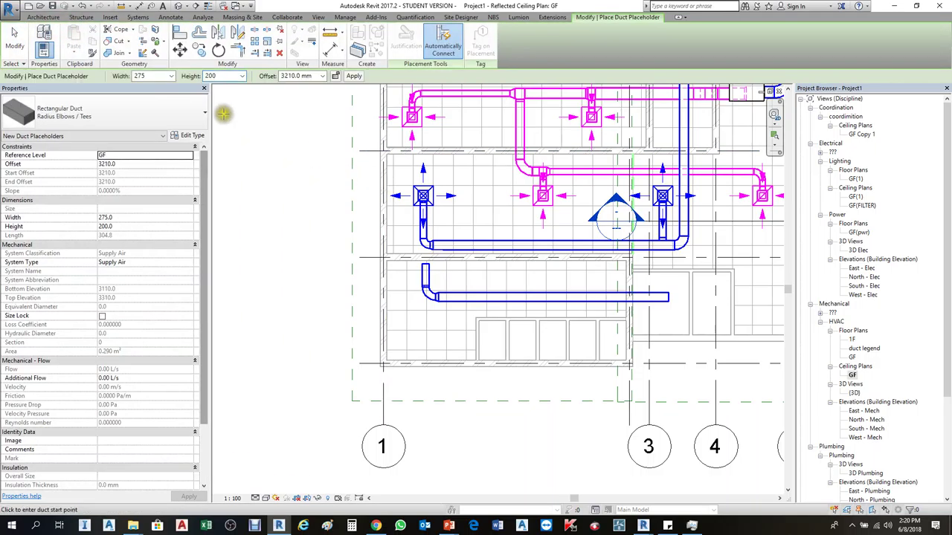
pyautogui.click(138, 111)
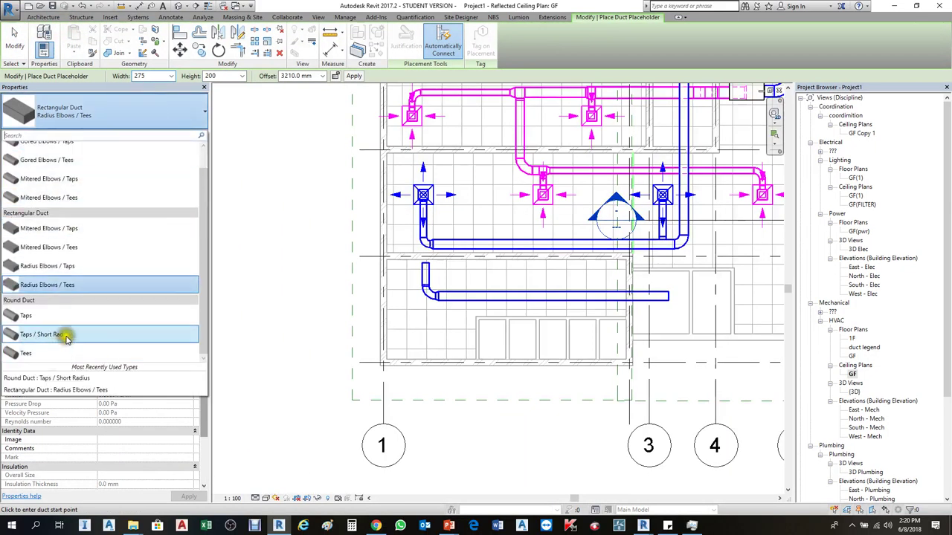
pyautogui.click(64, 334)
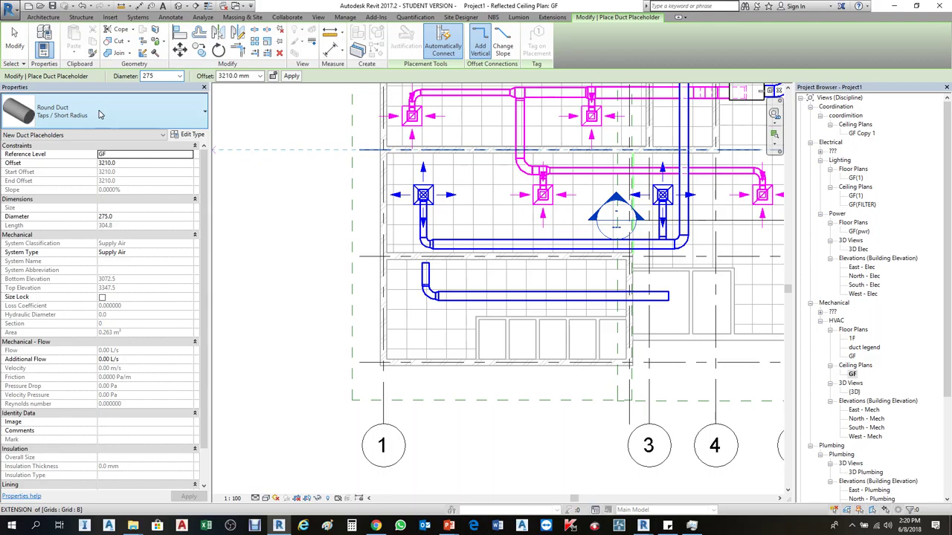
pyautogui.click(142, 110)
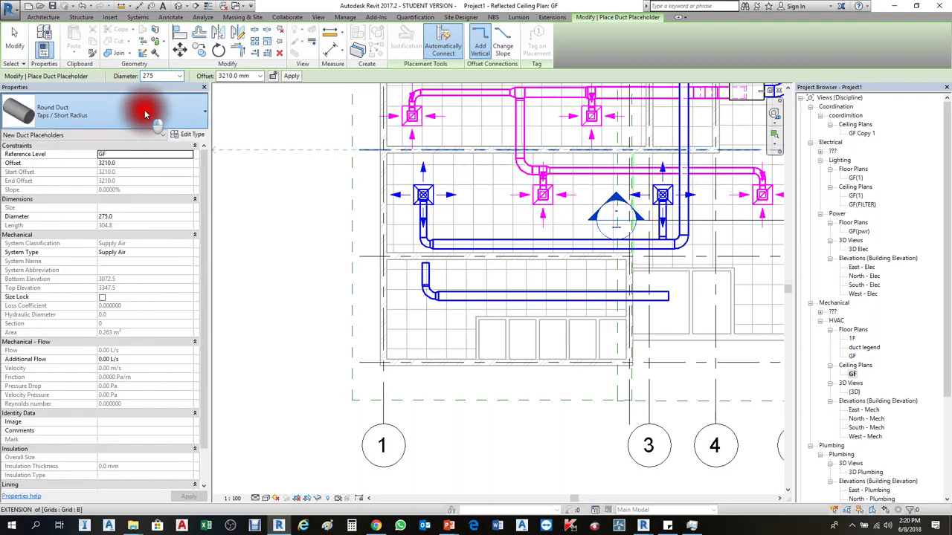
pyautogui.click(168, 76)
pyautogui.write('400')
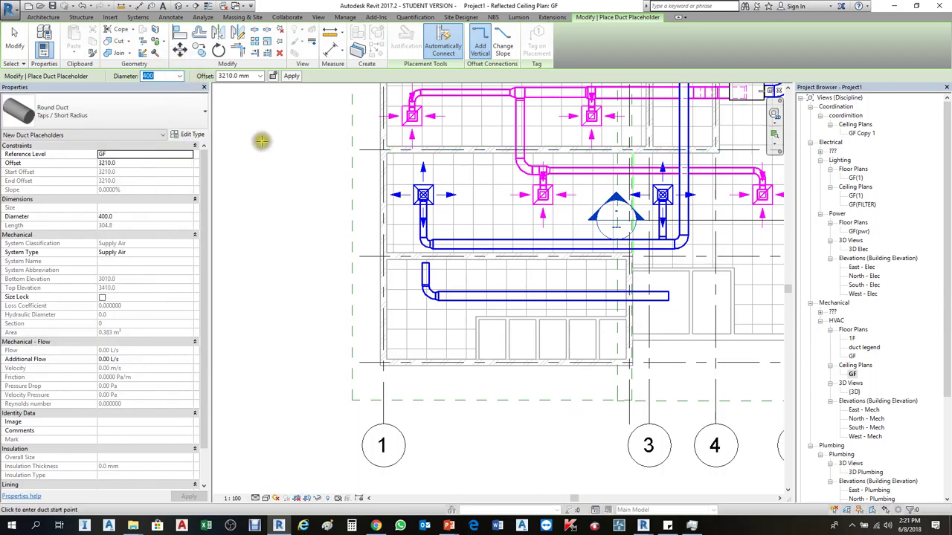
# Draw the L-shaped 400 mm round placeholder run ending just past grid line 1
pyautogui.click(283, 322)
pyautogui.click(283, 395)
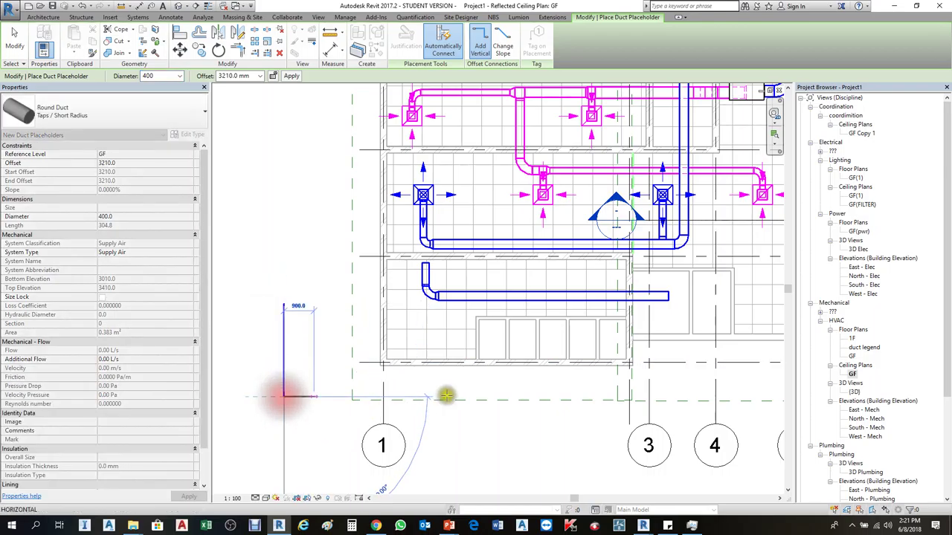
pyautogui.click(491, 398)
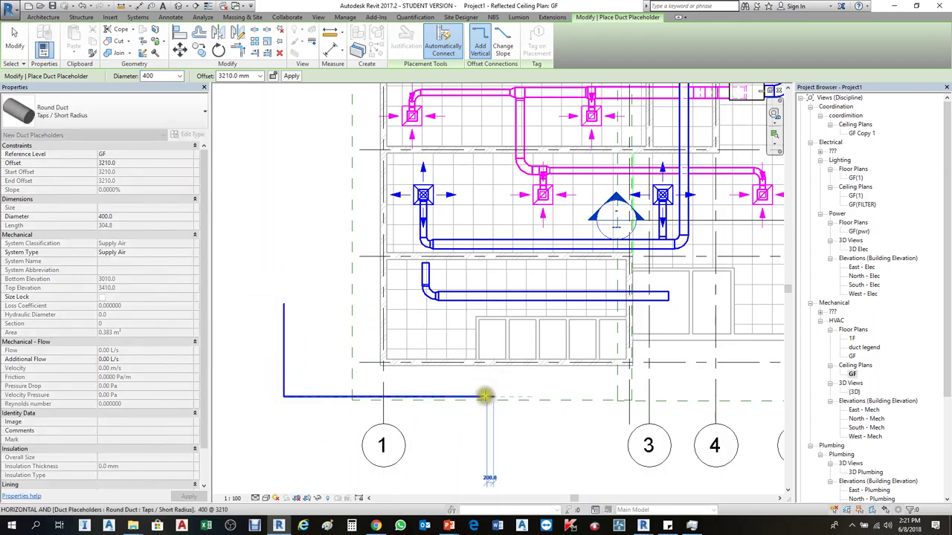
pyautogui.press('Escape')
pyautogui.press('Escape')
pyautogui.press('Escape')
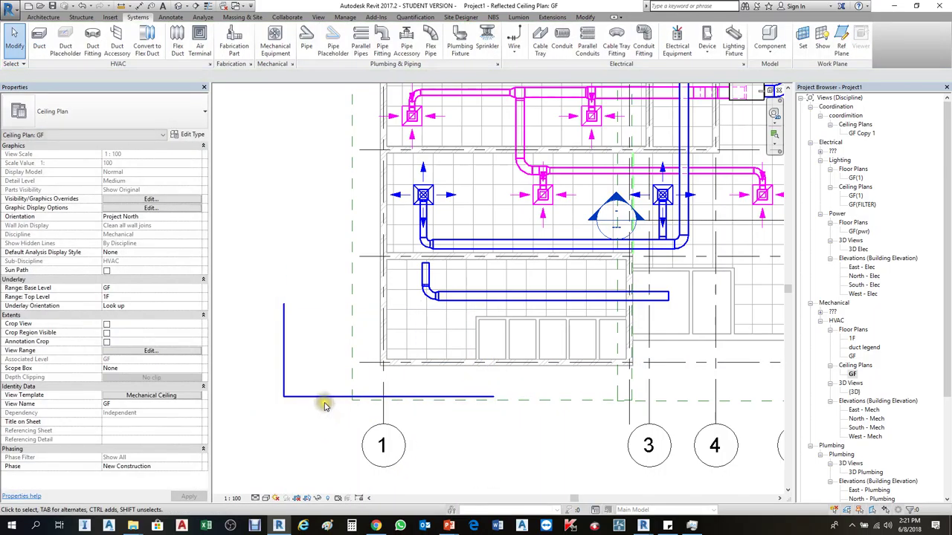
# Tab-select both connected placeholders of the new run
pyautogui.click(320, 389)
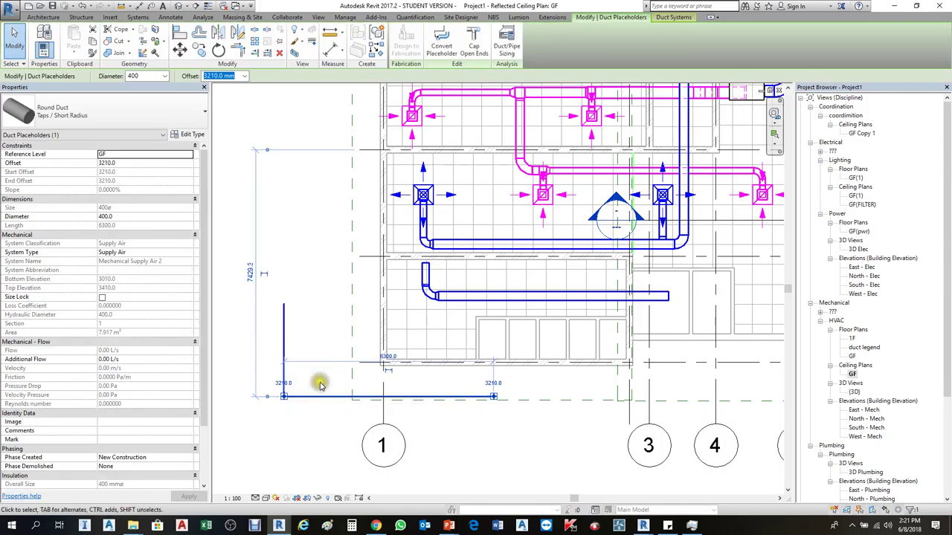
pyautogui.press('Escape')
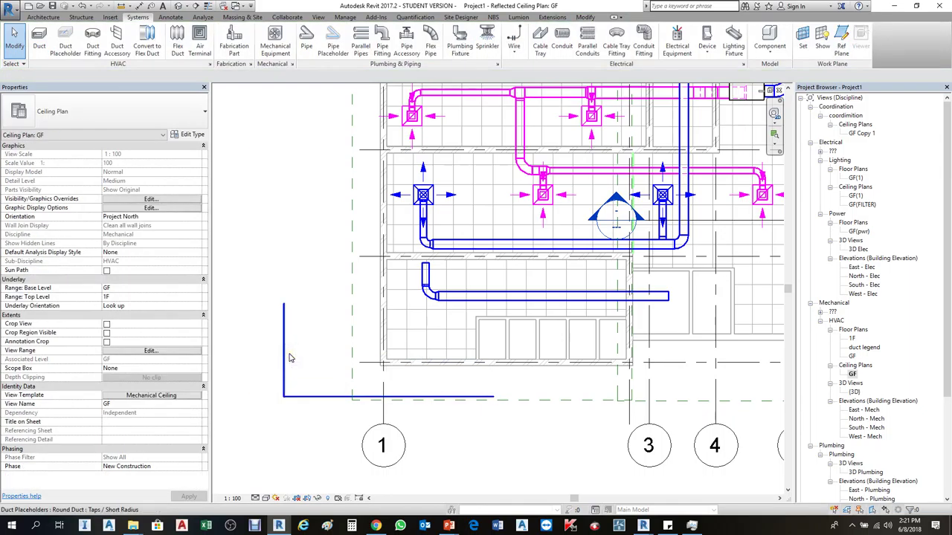
pyautogui.click(286, 353)
pyautogui.press('Tab')
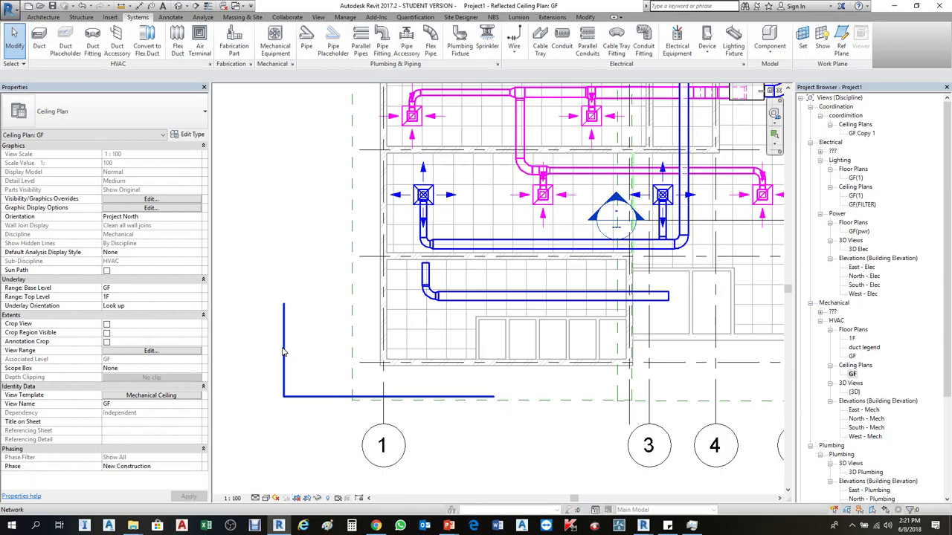
pyautogui.click(282, 346)
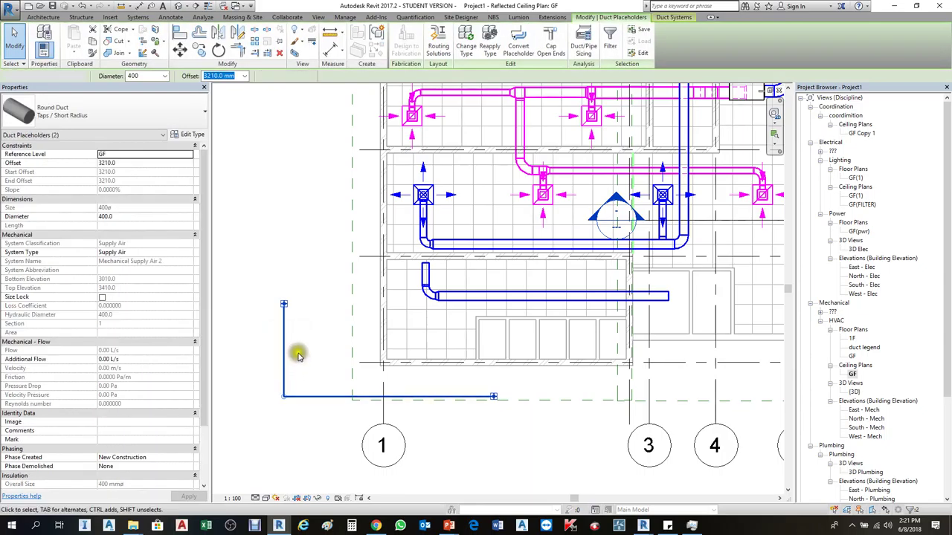
pyautogui.press('Escape')
pyautogui.click(284, 346)
pyautogui.press('Tab')
pyautogui.click(309, 389)
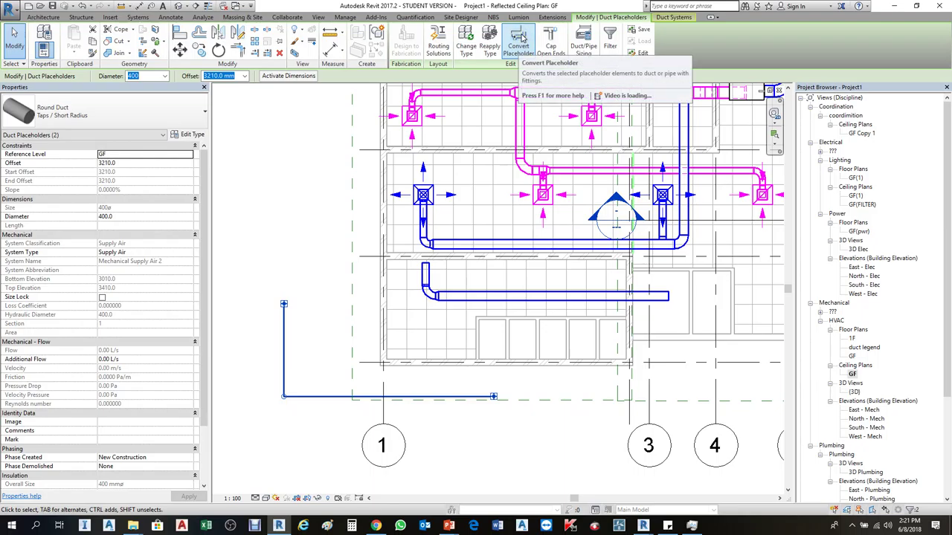
# Convert the placeholder run into real 400 mm round ducts and dismiss the warning
pyautogui.click(520, 49)
pyautogui.click(556, 397)
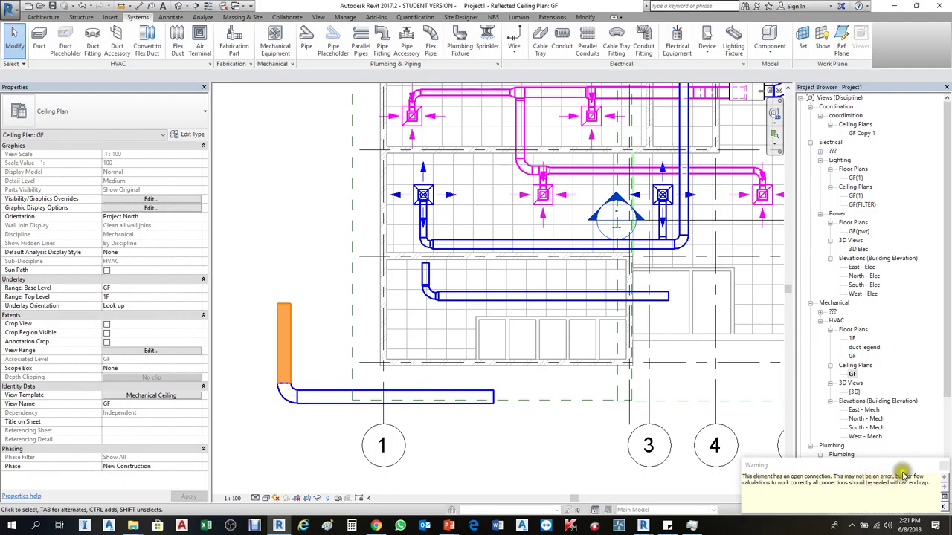
pyautogui.click(945, 467)
pyautogui.click(316, 331)
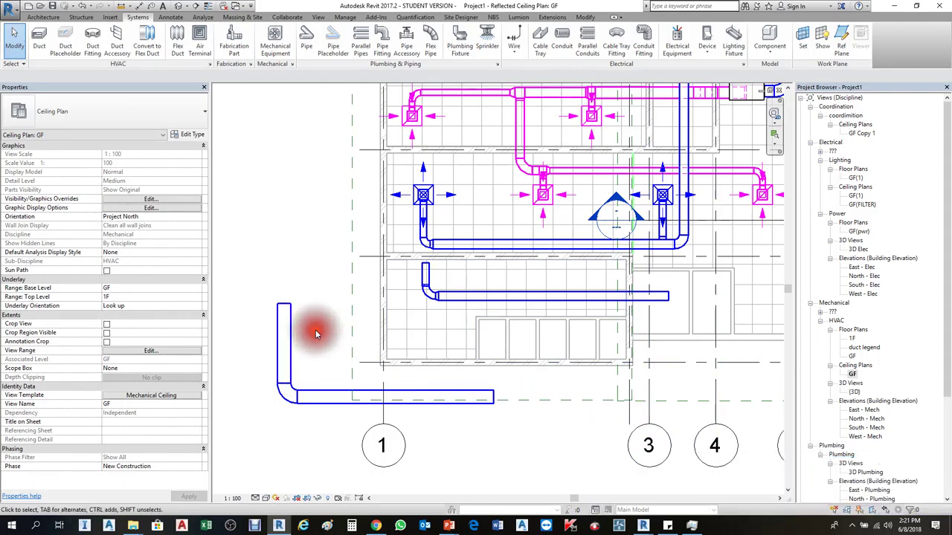
# Cap the open end of the vertical round duct
pyautogui.click(286, 328)
pyautogui.rightClick(284, 324)
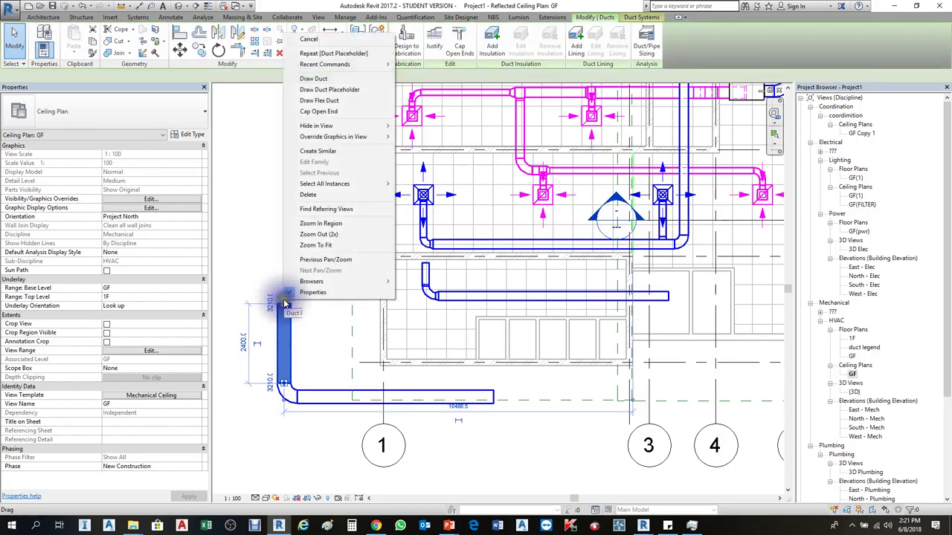
pyautogui.click(346, 116)
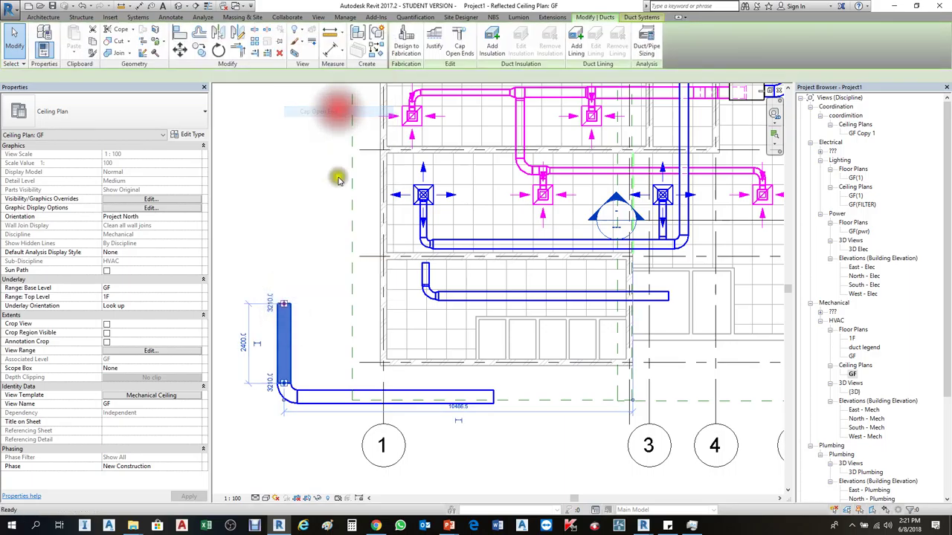
pyautogui.click(321, 286)
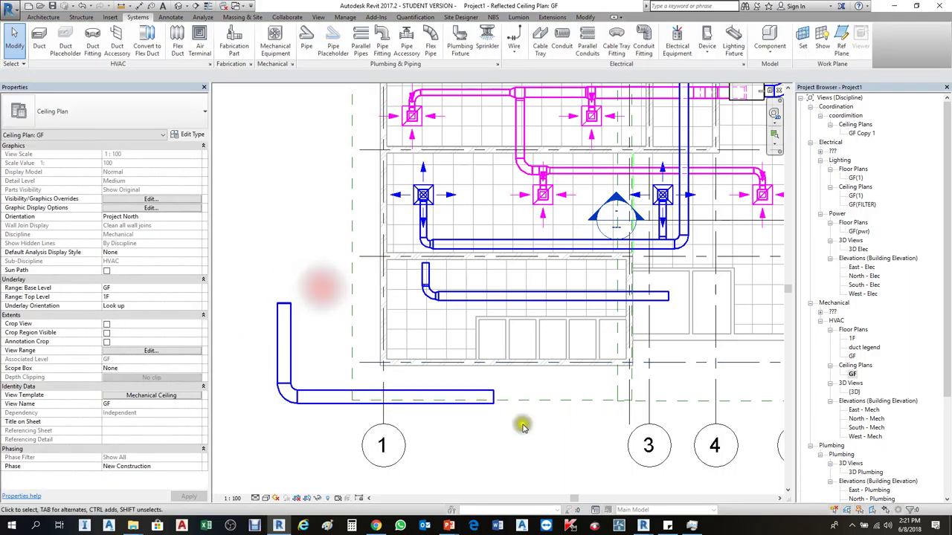
# Cap the open end of the horizontal round duct with Cap Open Ends
pyautogui.scroll(2, 494, 400)
pyautogui.click(494, 398)
pyautogui.rightClick(493, 399)
pyautogui.press('Escape')
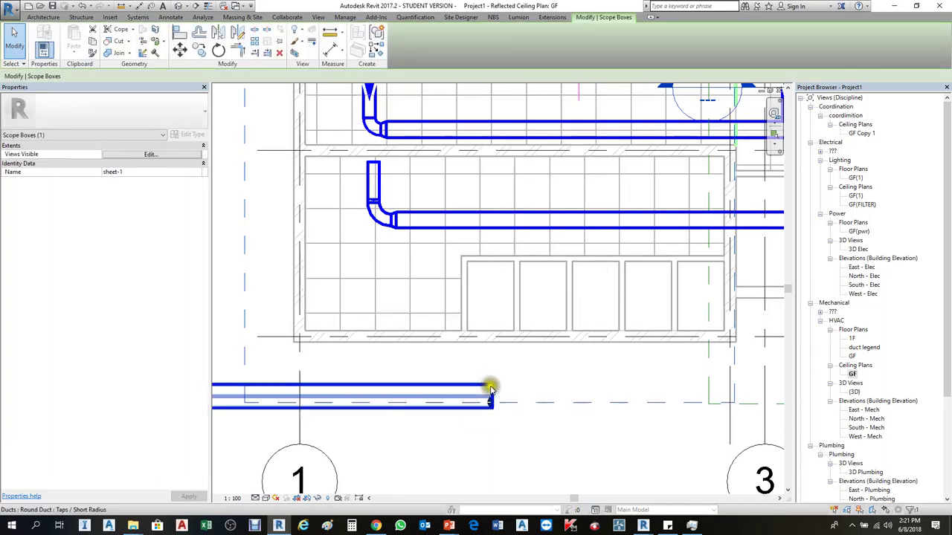
pyautogui.press('Escape')
pyautogui.scroll(1, 492, 388)
pyautogui.scroll(2, 492, 388)
pyautogui.click(489, 392)
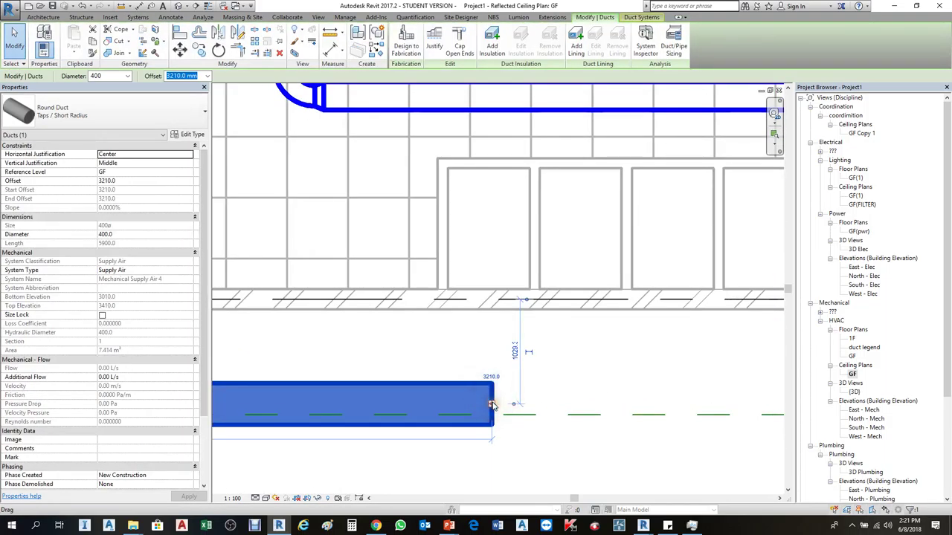
pyautogui.click(458, 42)
pyautogui.click(600, 365)
pyautogui.scroll(-5, 601, 365)
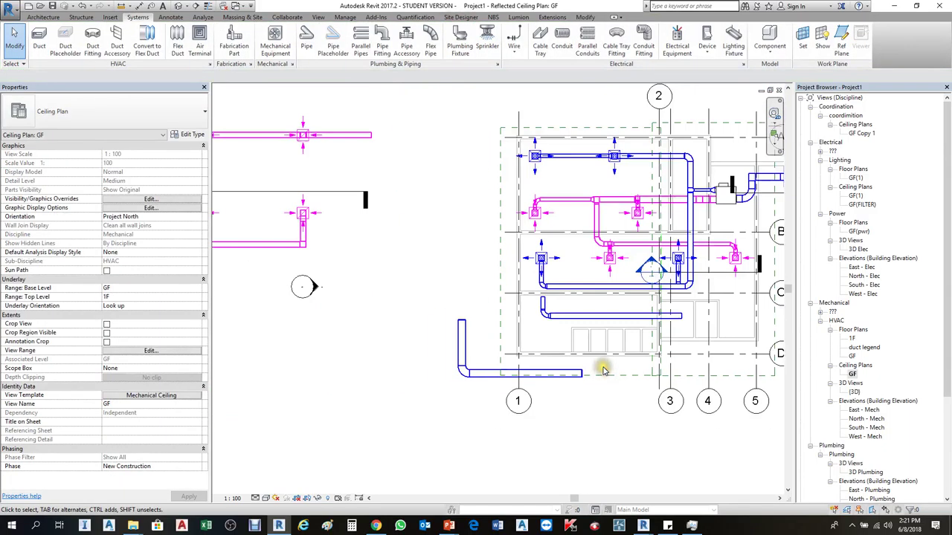
pyautogui.moveTo(433, 291); pyautogui.dragTo(587, 421)
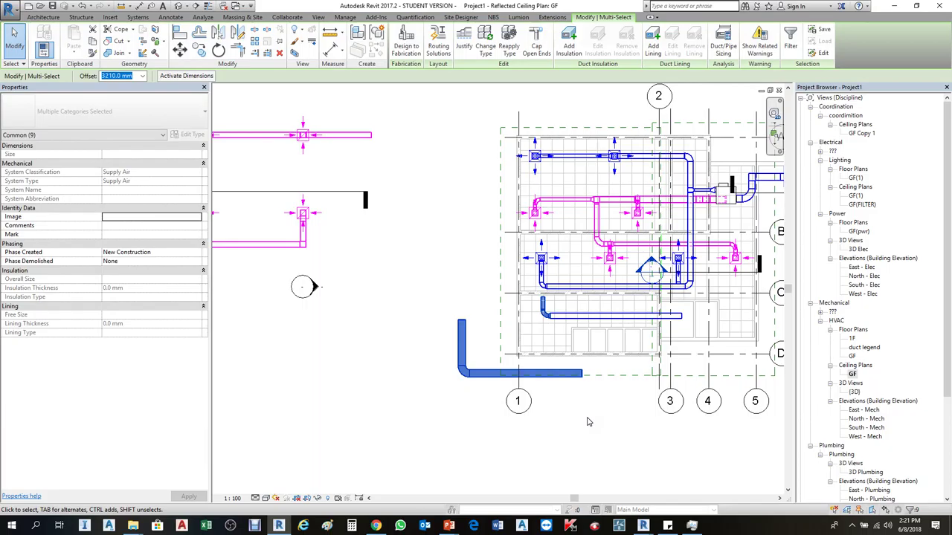
pyautogui.click(335, 121)
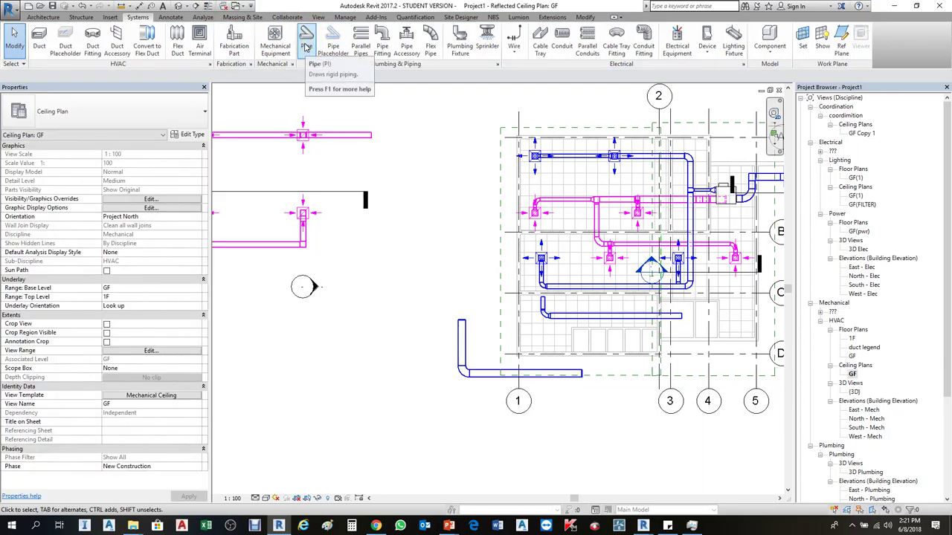
# Draw a four-segment 150 mm Hydronic Supply pipe placeholder run and Tab-select the chain
pyautogui.click(340, 47)
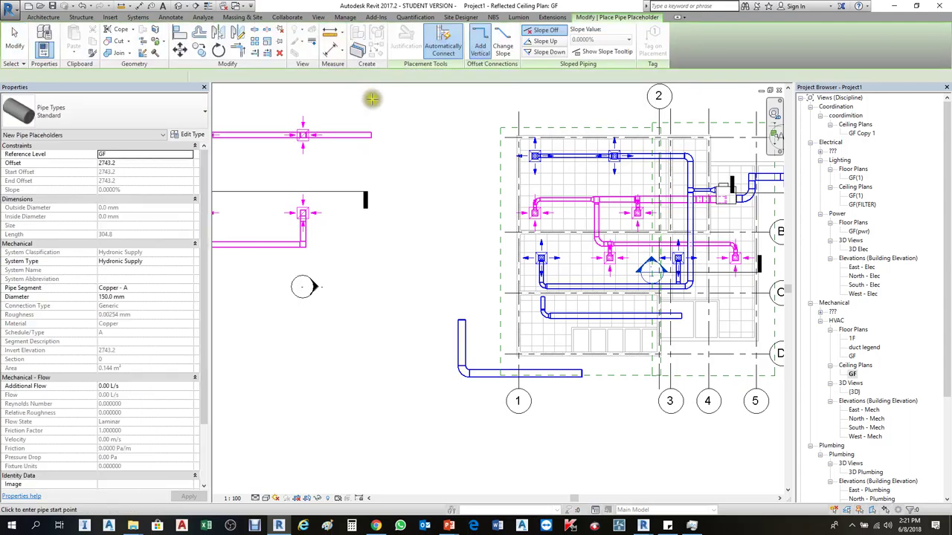
pyautogui.scroll(3, 728, 300)
pyautogui.scroll(1, 664, 295)
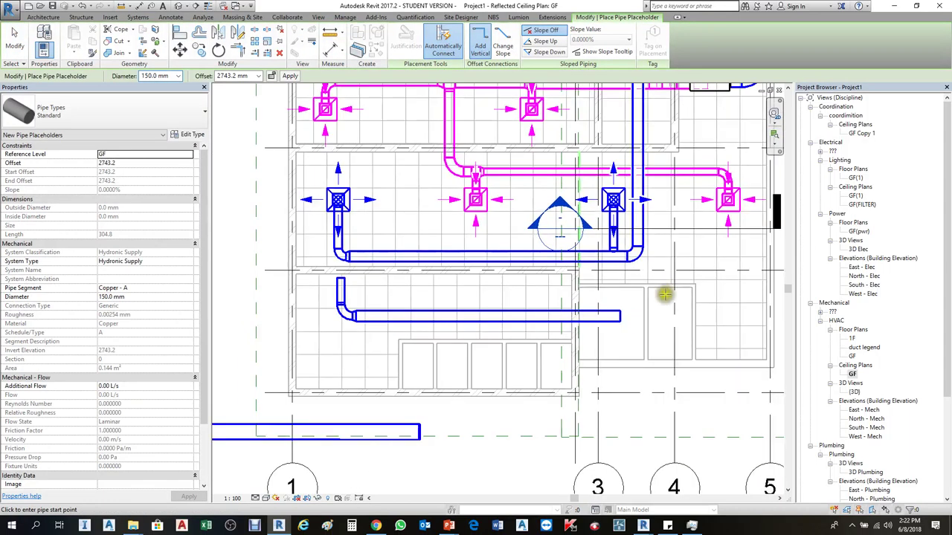
pyautogui.scroll(-2, 664, 295)
pyautogui.scroll(2, 488, 144)
pyautogui.scroll(1, 484, 127)
pyautogui.scroll(1, 478, 112)
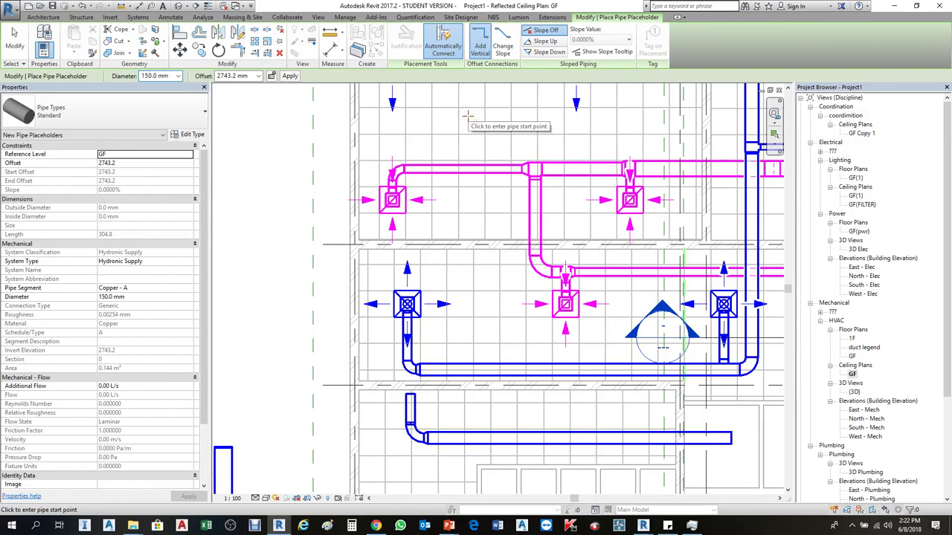
pyautogui.click(467, 116)
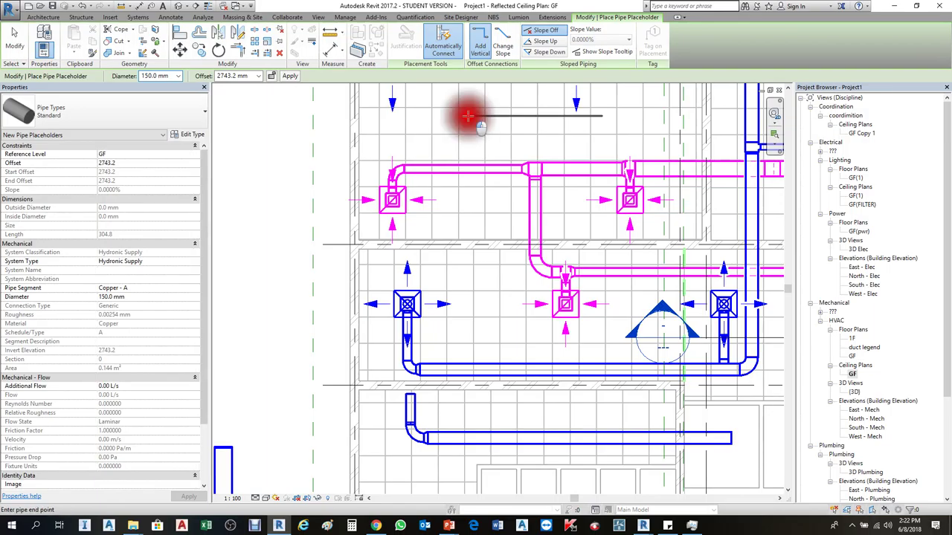
pyautogui.click(633, 260)
pyautogui.click(638, 229)
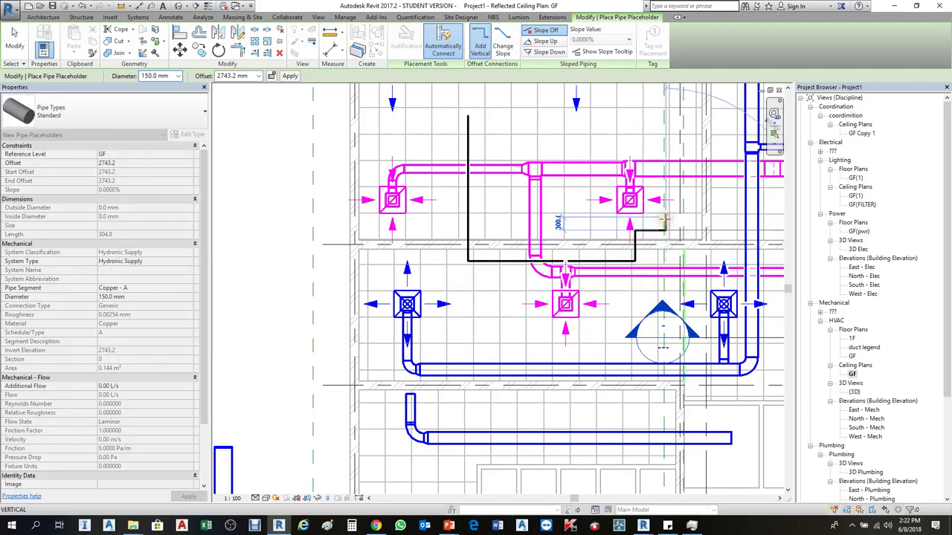
pyautogui.press('Escape')
pyautogui.press('Escape')
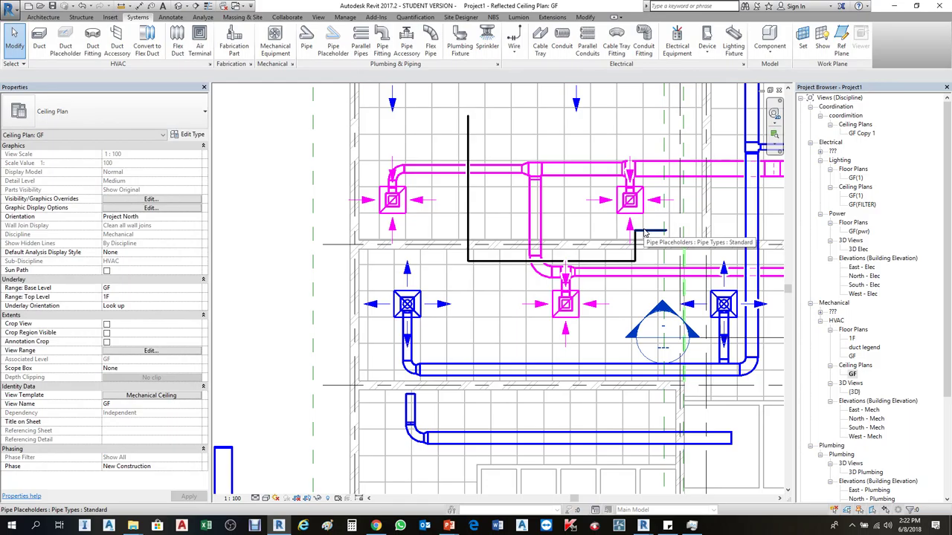
pyautogui.press('Tab')
pyautogui.click(644, 233)
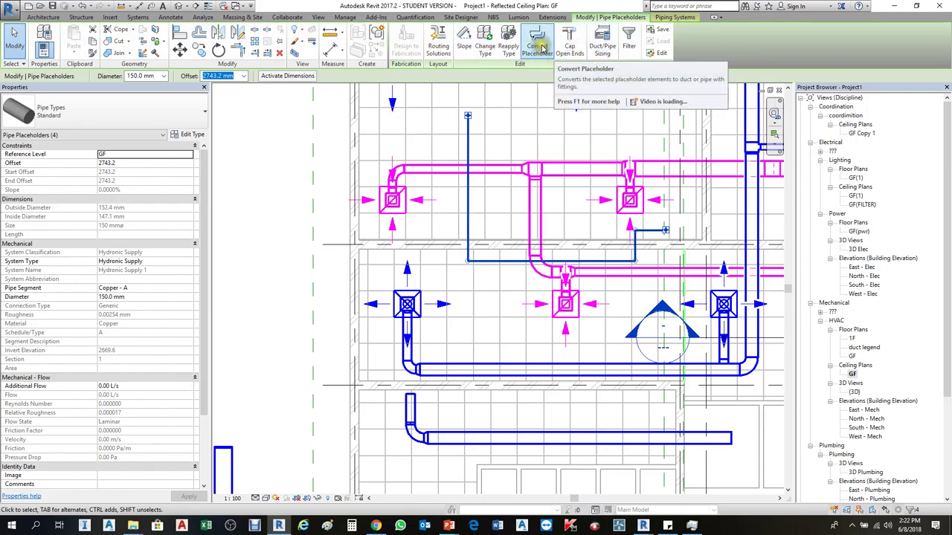
# Convert the four pipe placeholders into 150 mm pipes with elbows and zoom in on them
pyautogui.click(542, 54)
pyautogui.scroll(1, 485, 238)
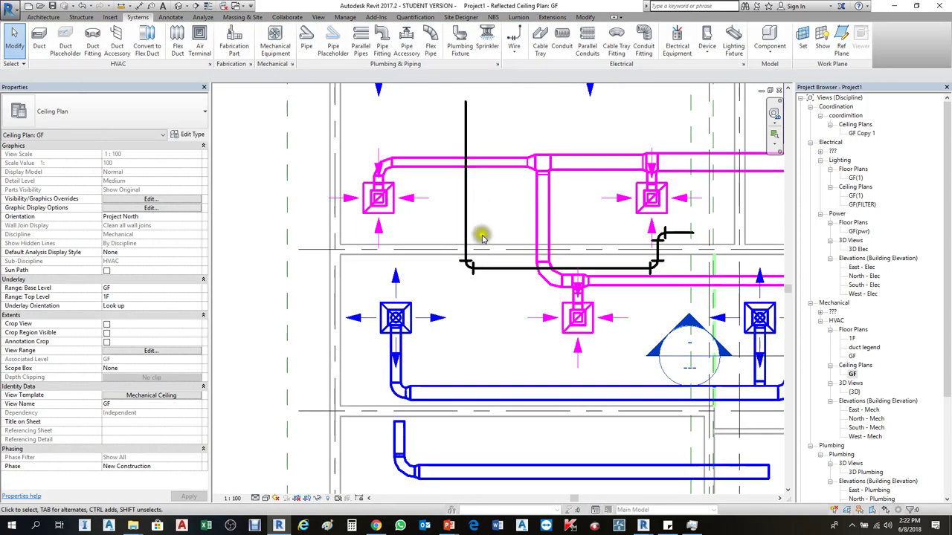
pyautogui.scroll(1, 421, 264)
pyautogui.scroll(1, 391, 259)
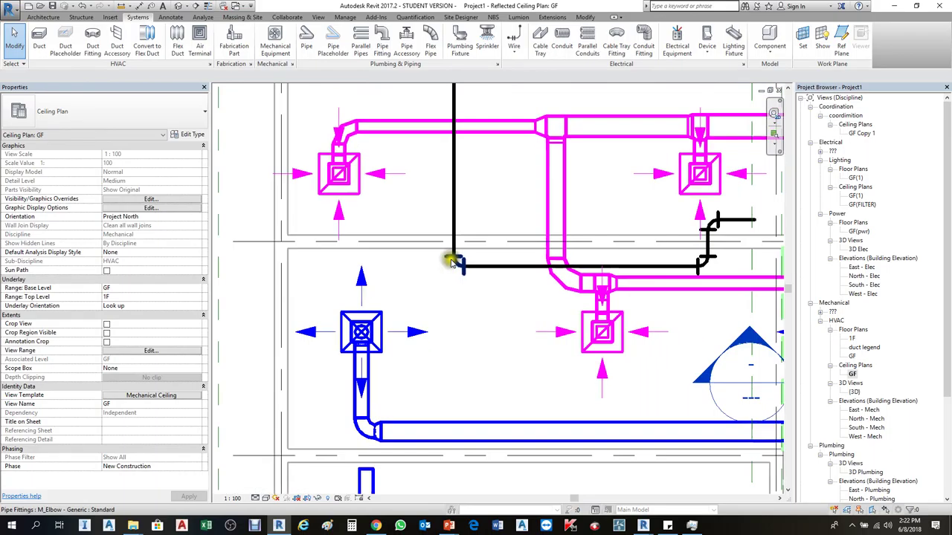
pyautogui.click(255, 498)
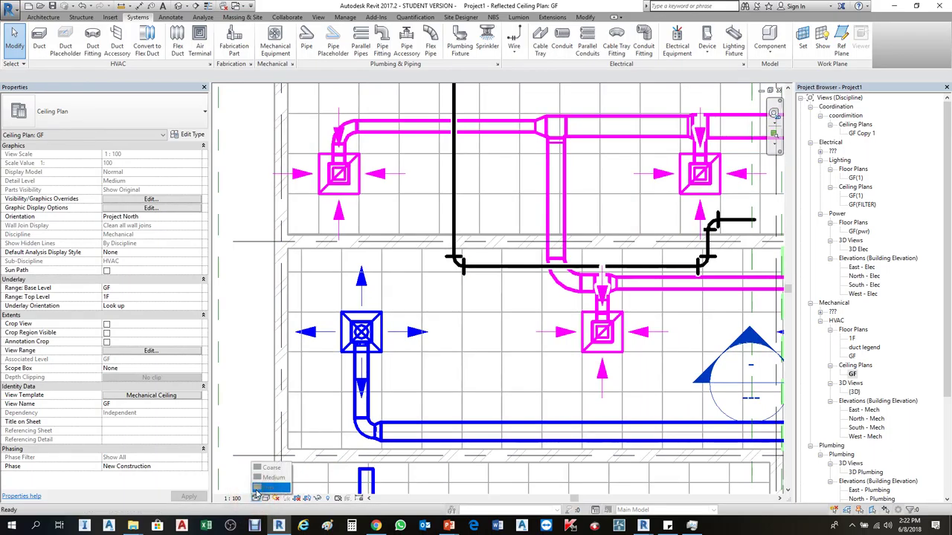
# Set the Mechanical Ceiling view template's Detail Level to Fine and apply it
pyautogui.click(151, 395)
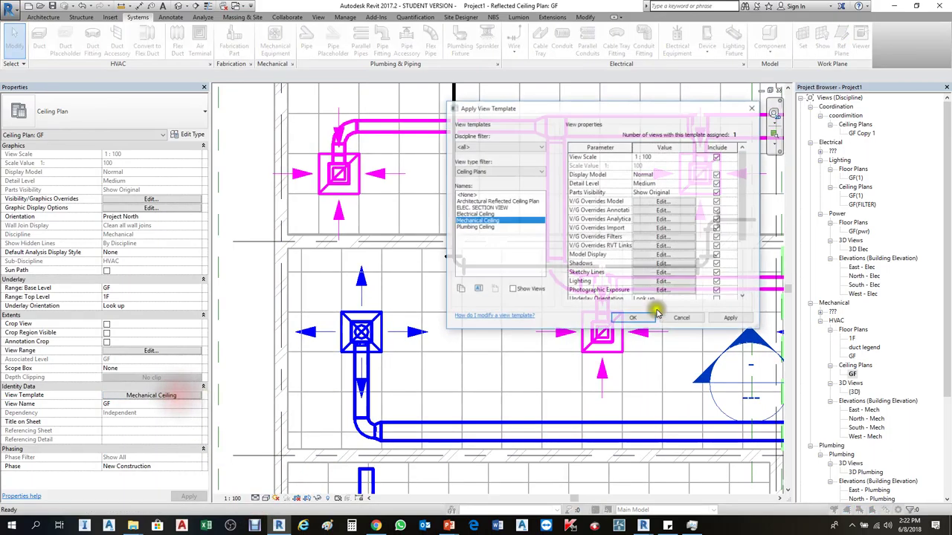
pyautogui.click(672, 184)
pyautogui.click(690, 183)
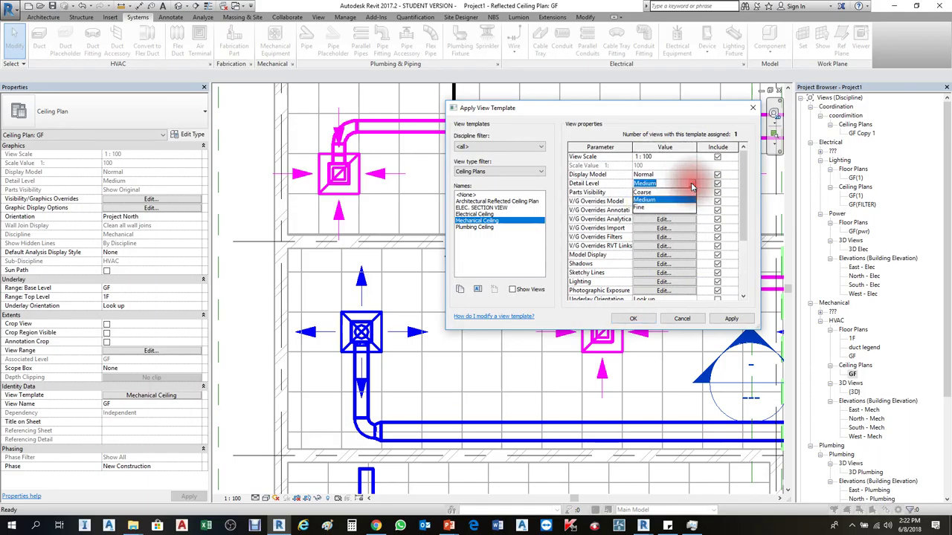
pyautogui.click(644, 207)
pyautogui.click(730, 318)
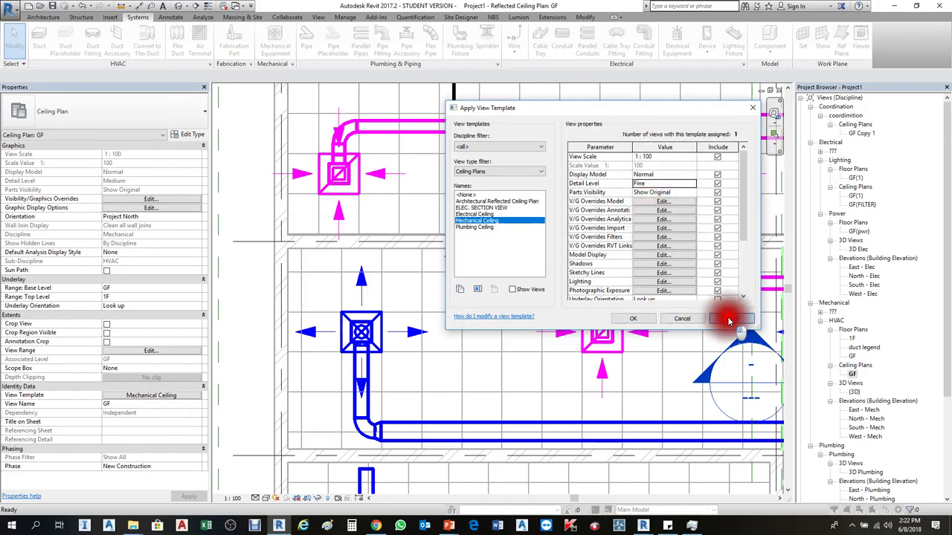
pyautogui.click(649, 319)
# Tab-select the connected pipe run and delete it
pyautogui.scroll(-1, 489, 257)
pyautogui.scroll(-1, 658, 266)
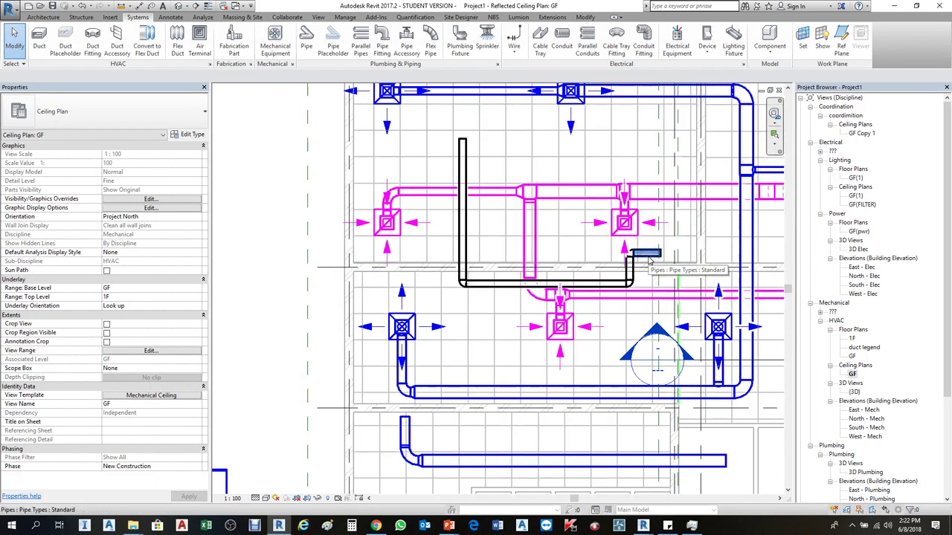
pyautogui.press('Tab')
pyautogui.click(645, 254)
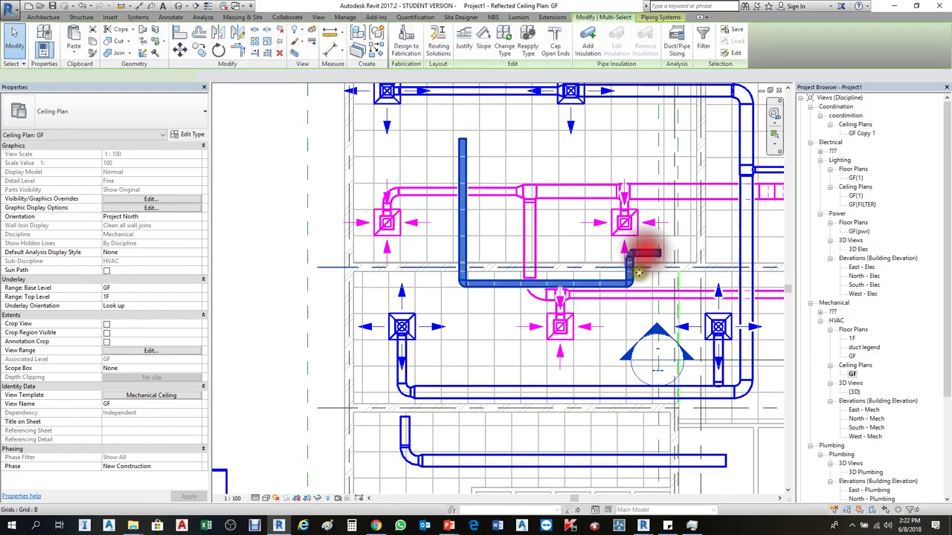
pyautogui.press('Delete')
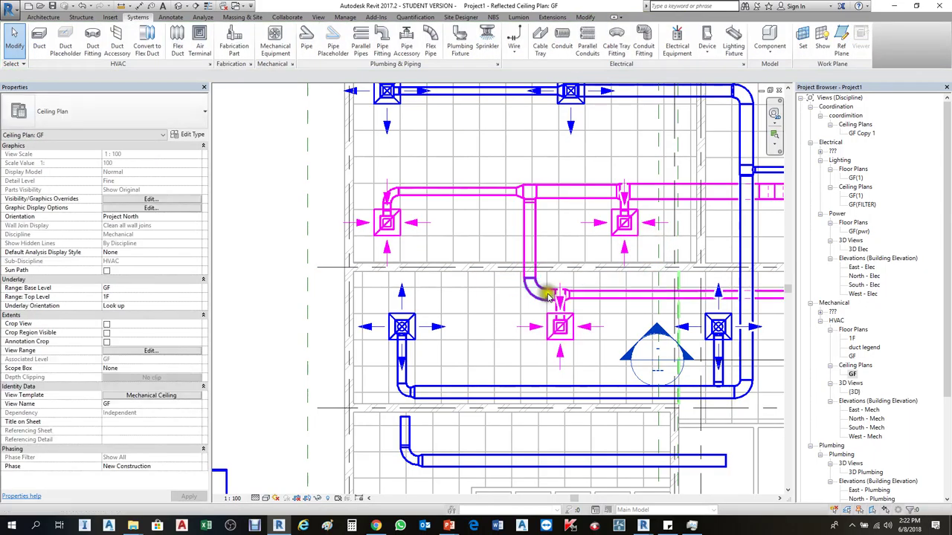
# Tab-select the lower-left duct network and delete it
pyautogui.scroll(-3, 520, 276)
pyautogui.scroll(-2, 511, 291)
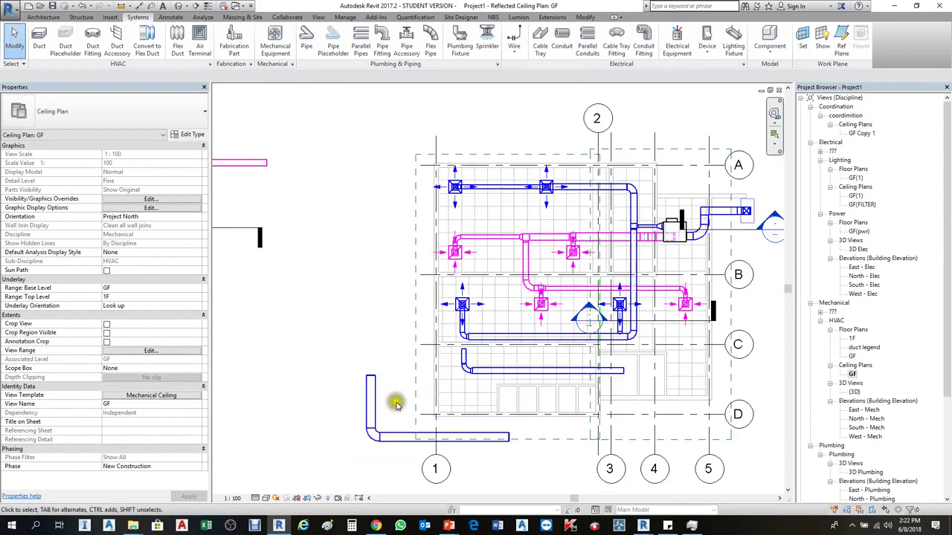
pyautogui.press('Tab')
pyautogui.click(372, 405)
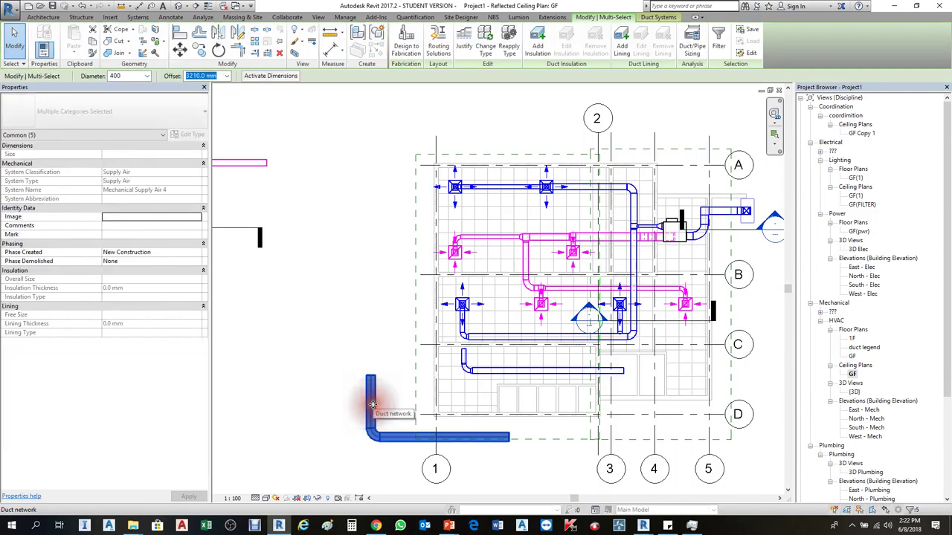
pyautogui.press('Delete')
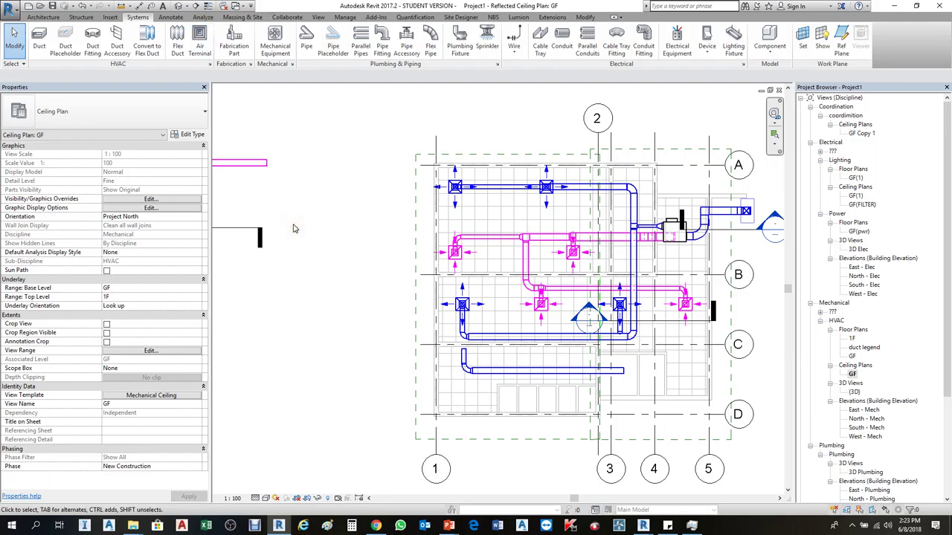
pyautogui.click(256, 385)
# Start Duct Accessory (DA) and choose the M_Fire Damper - Rectangular - Simple : Standard type
pyautogui.press('d')
pyautogui.press('a')
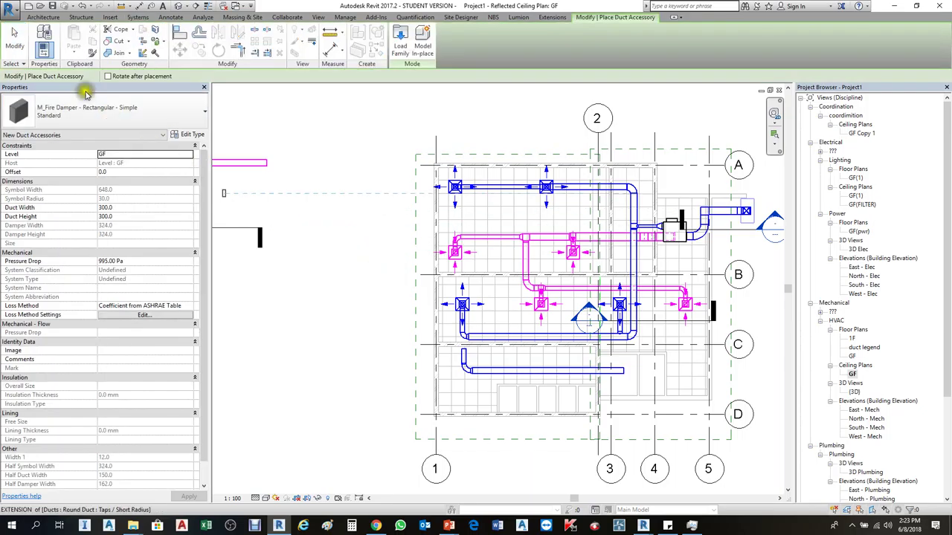
pyautogui.click(113, 112)
pyautogui.click(116, 108)
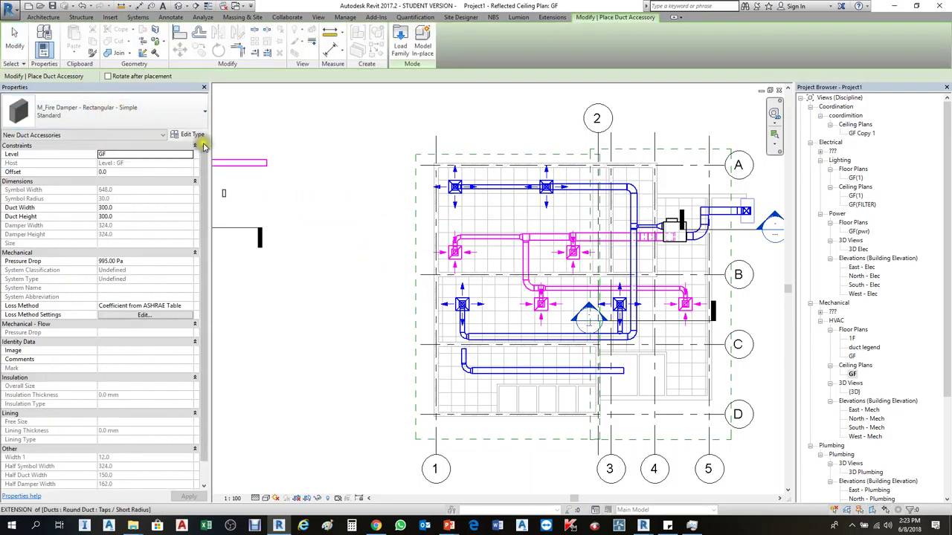
pyautogui.click(138, 16)
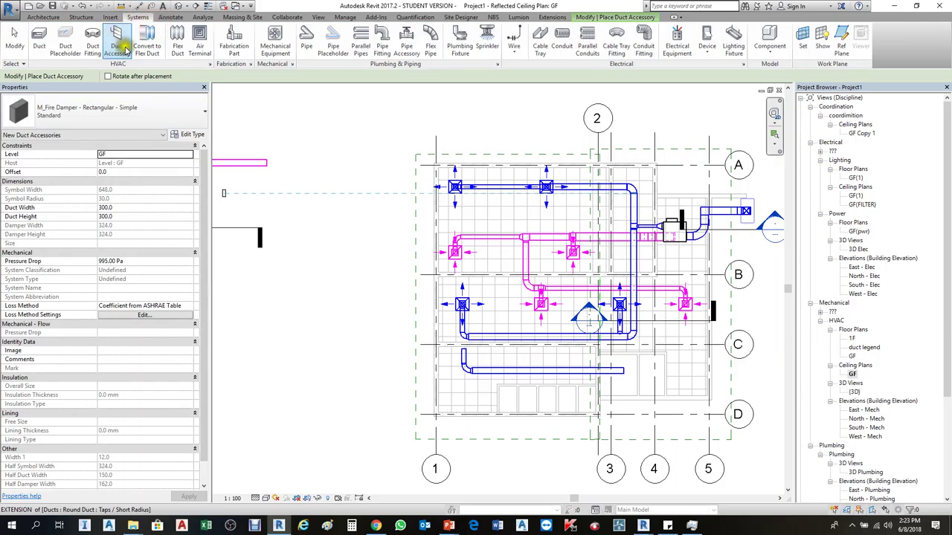
pyautogui.click(117, 38)
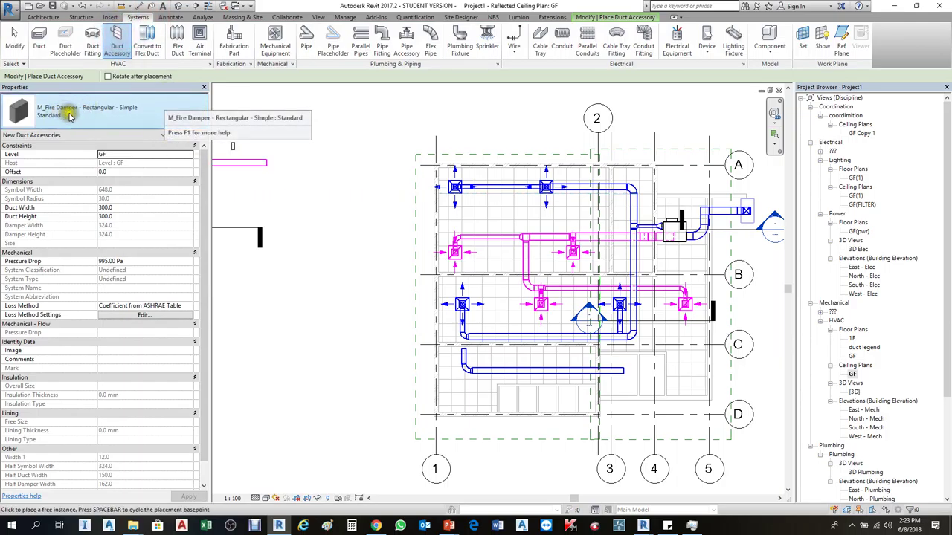
pyautogui.moveTo(87, 112)
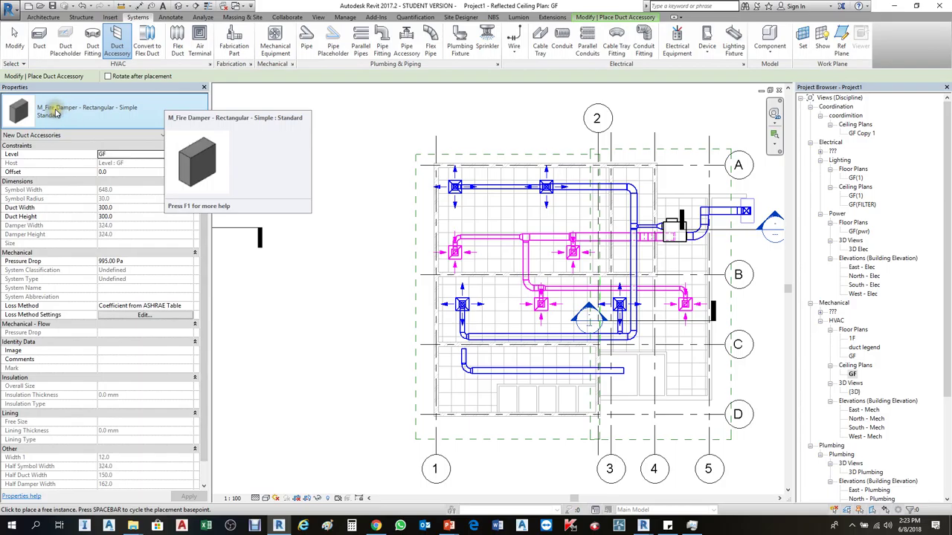
pyautogui.click(137, 114)
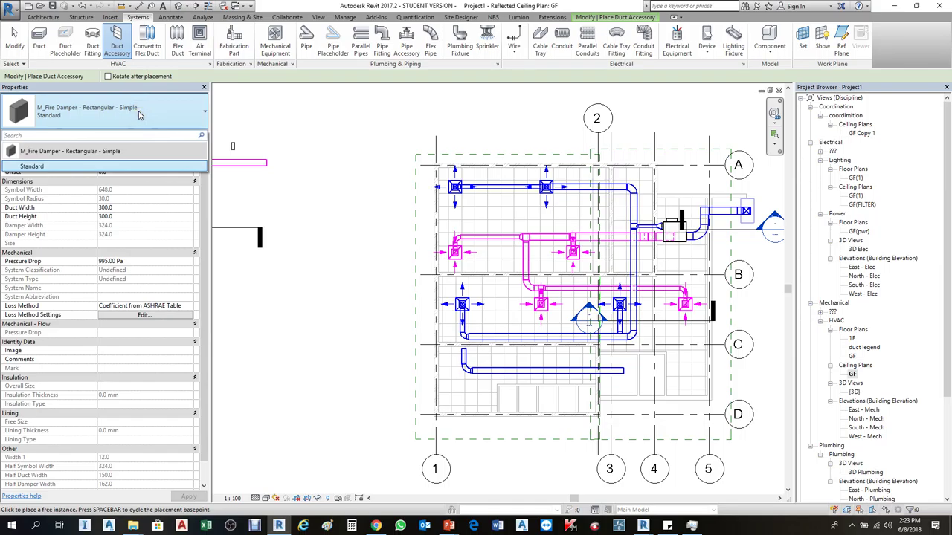
pyautogui.click(137, 114)
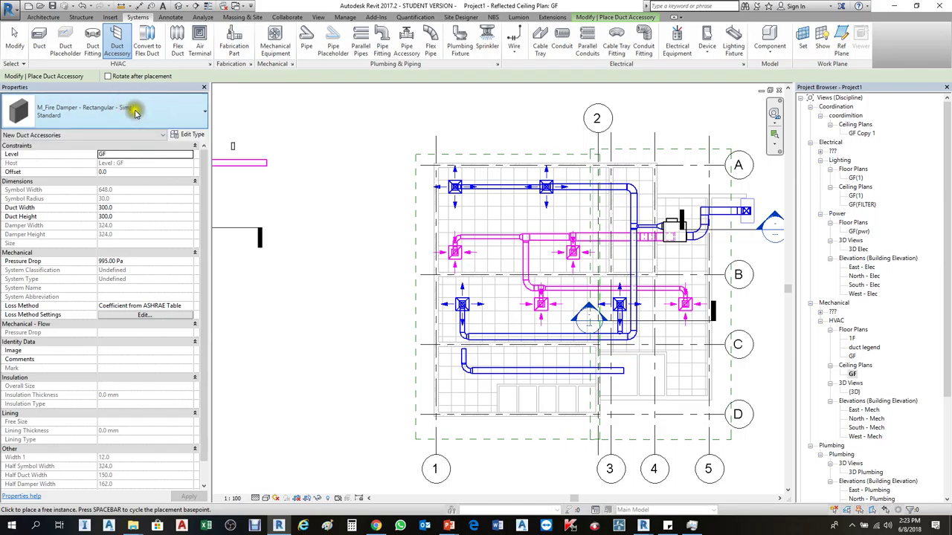
pyautogui.click(72, 107)
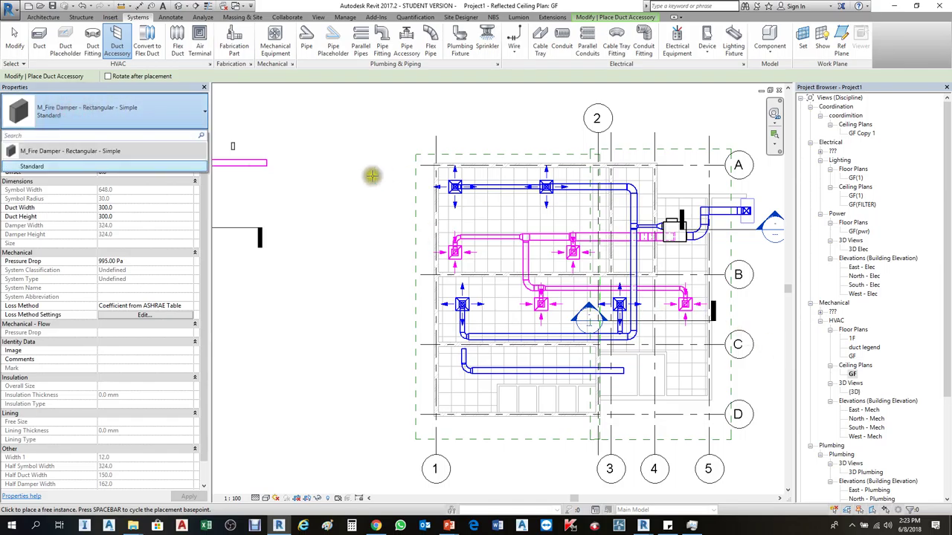
pyautogui.click(133, 168)
# Place the fire damper on the blue 275 x 275 duct where it crosses the wall
pyautogui.scroll(2, 647, 239)
pyautogui.scroll(3, 647, 239)
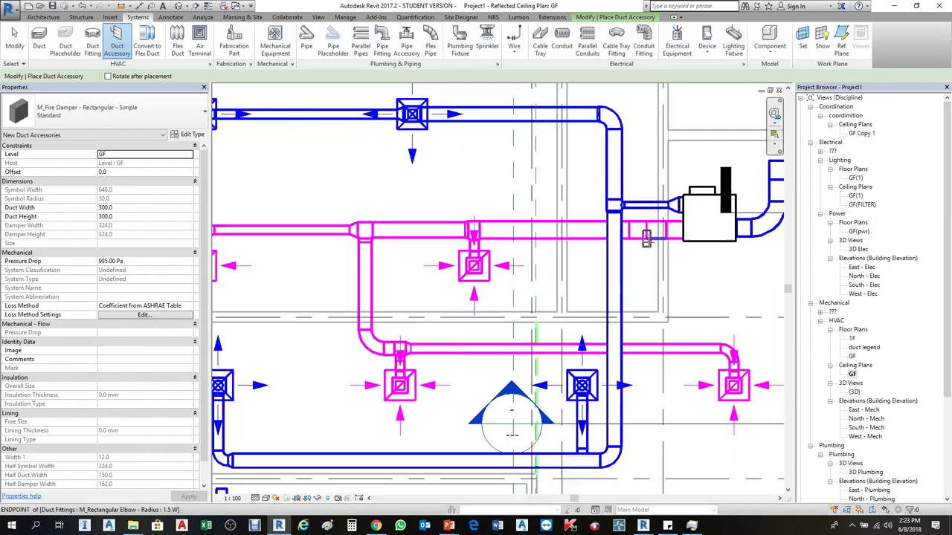
pyautogui.scroll(-2, 647, 239)
pyautogui.scroll(2, 616, 147)
pyautogui.scroll(2, 616, 146)
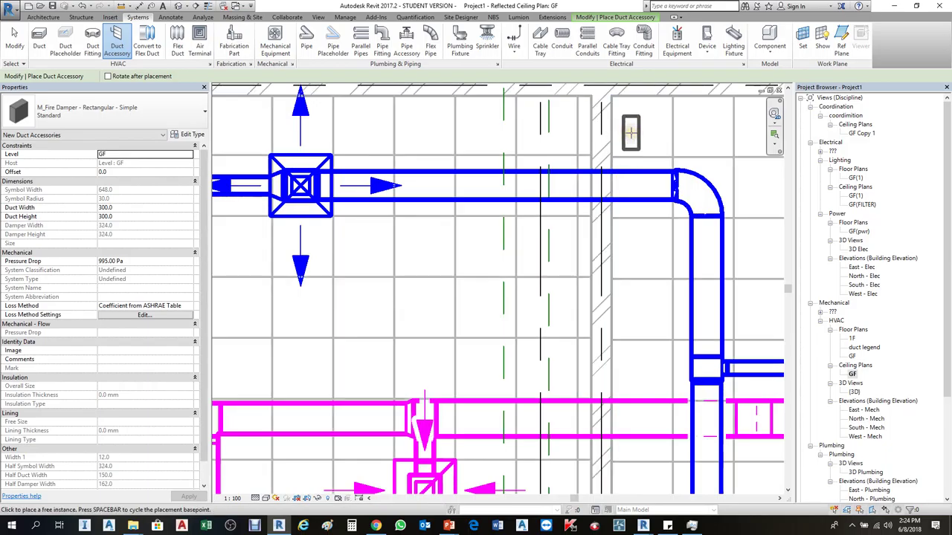
pyautogui.scroll(2, 599, 187)
pyautogui.click(602, 184)
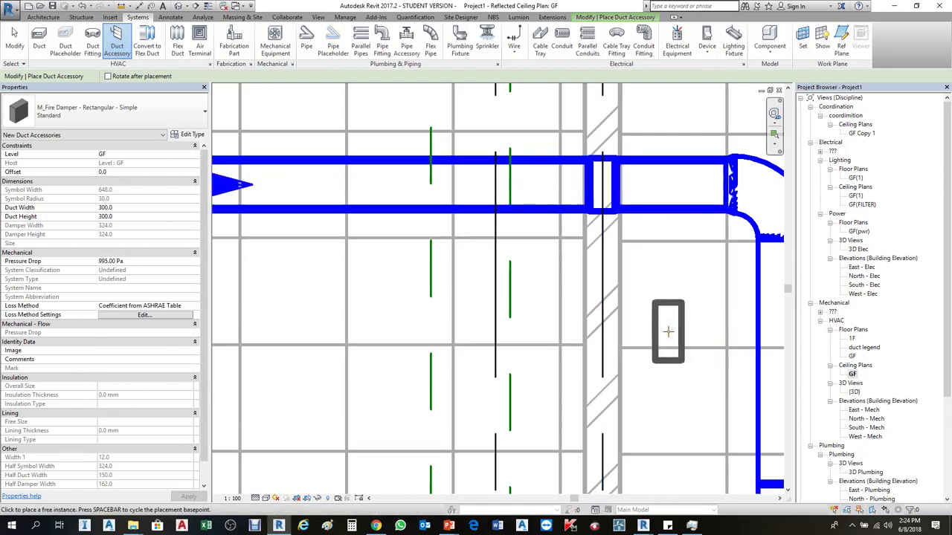
pyautogui.press('Escape')
pyautogui.press('Escape')
# Check the new damper's size, then add fire dampers on two magenta ducts at wall crossings
pyautogui.click(612, 216)
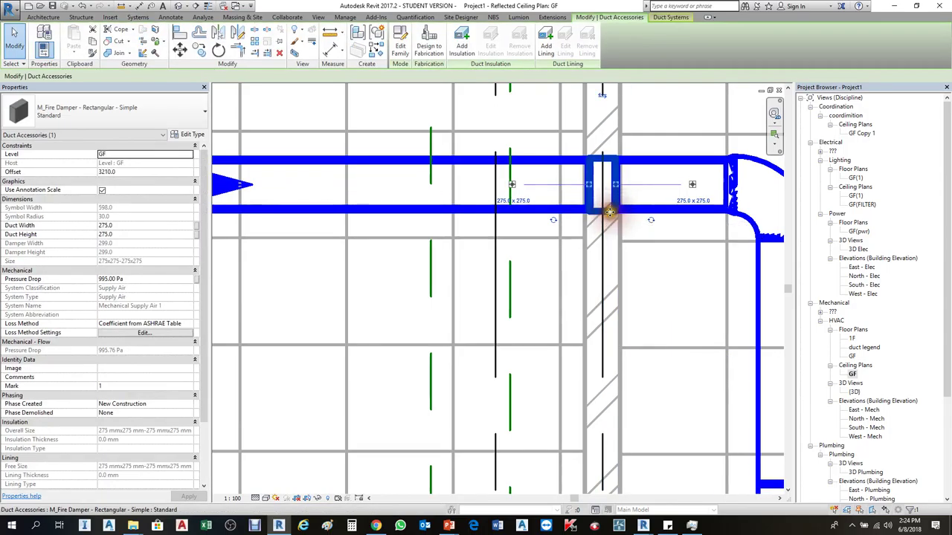
pyautogui.scroll(-4, 602, 223)
pyautogui.press('Escape')
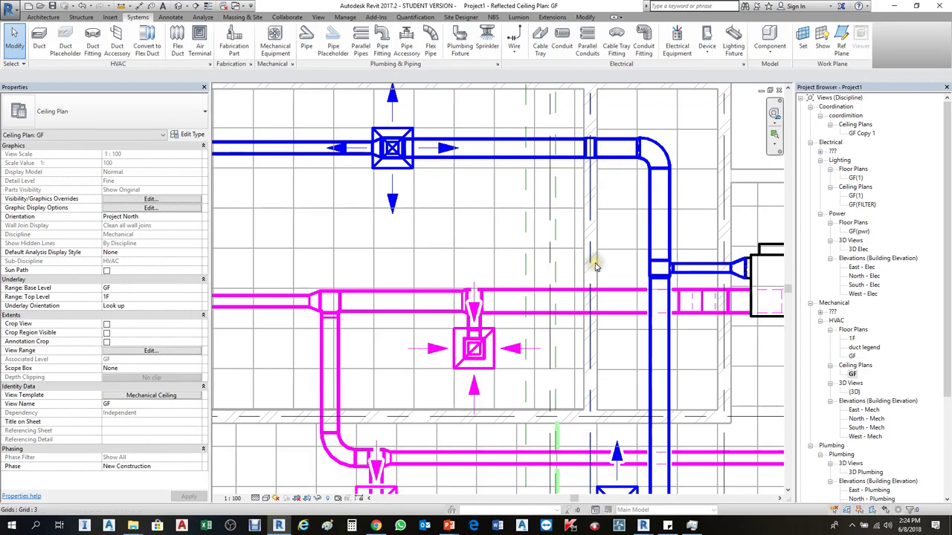
pyautogui.press('d')
pyautogui.press('a')
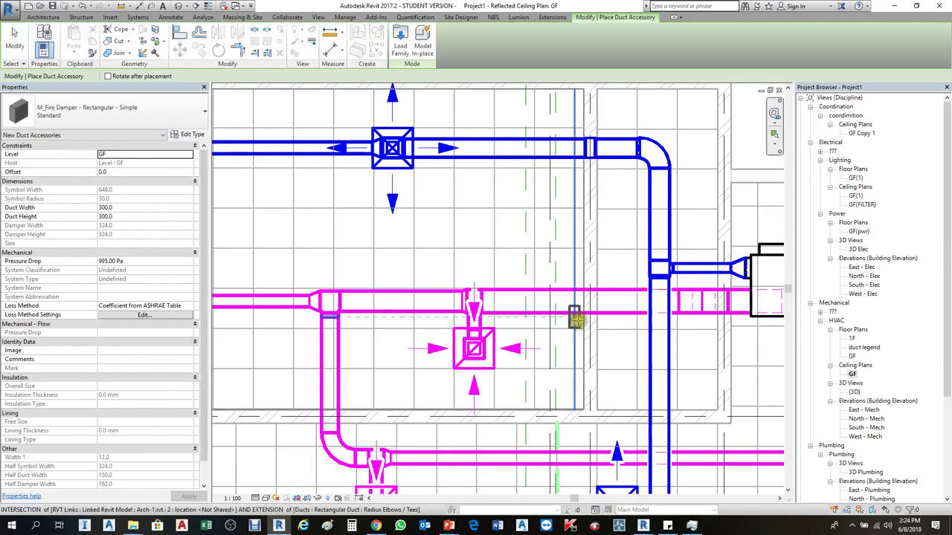
pyautogui.click(590, 305)
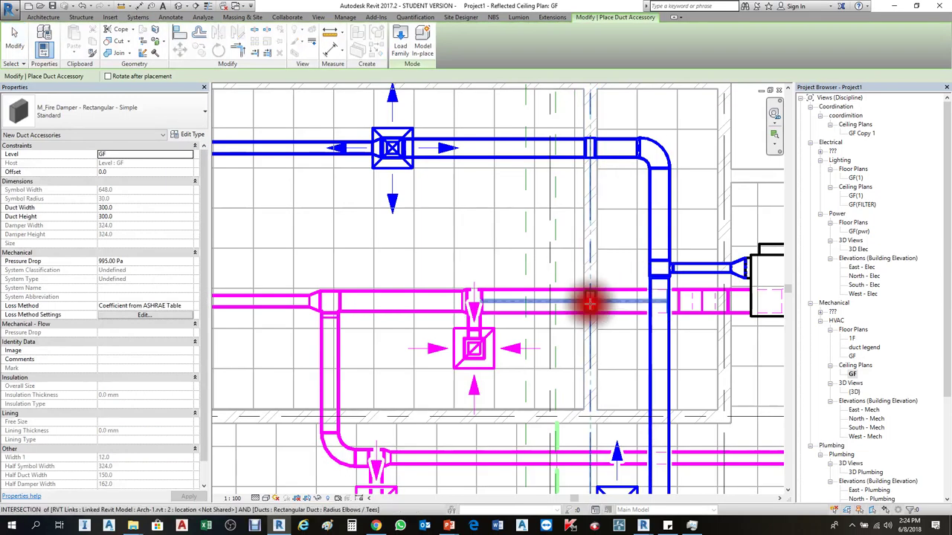
pyautogui.scroll(-2, 627, 321)
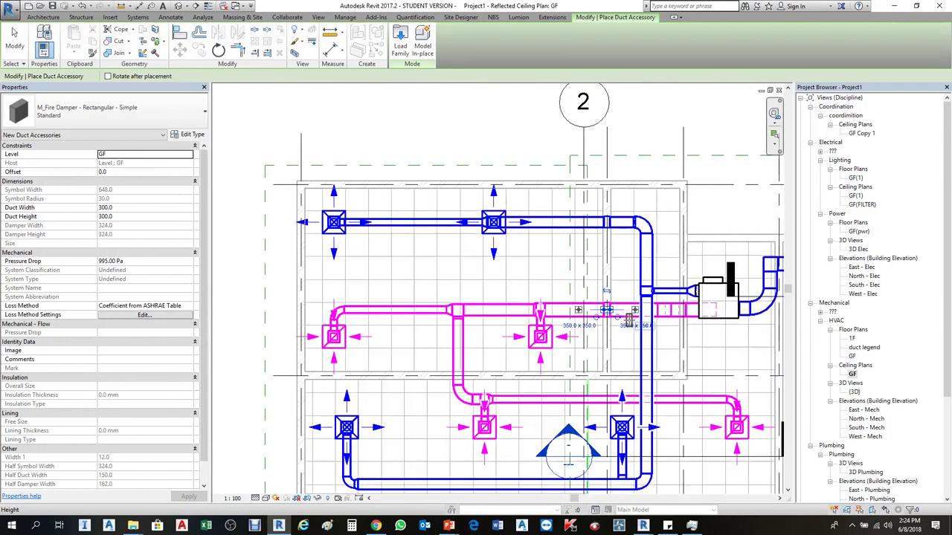
pyautogui.scroll(2, 372, 402)
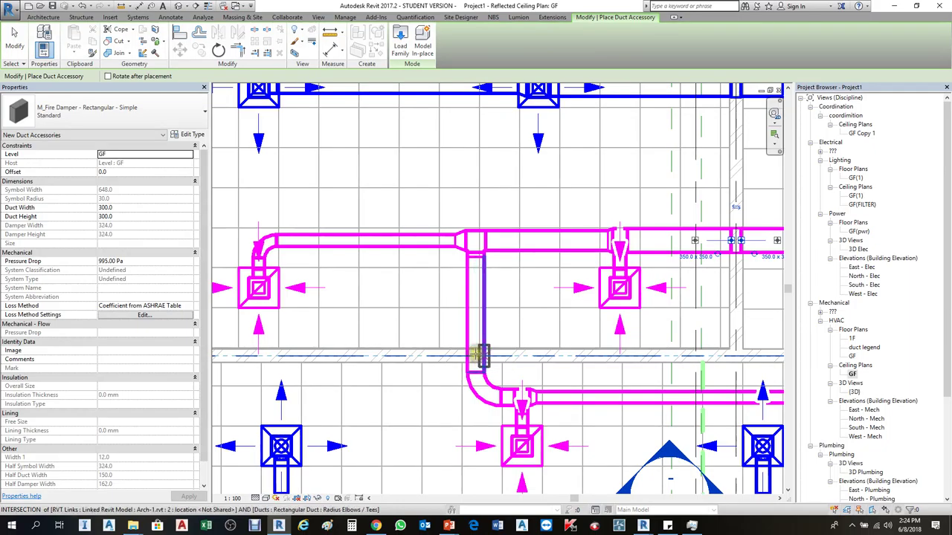
pyautogui.scroll(2, 473, 356)
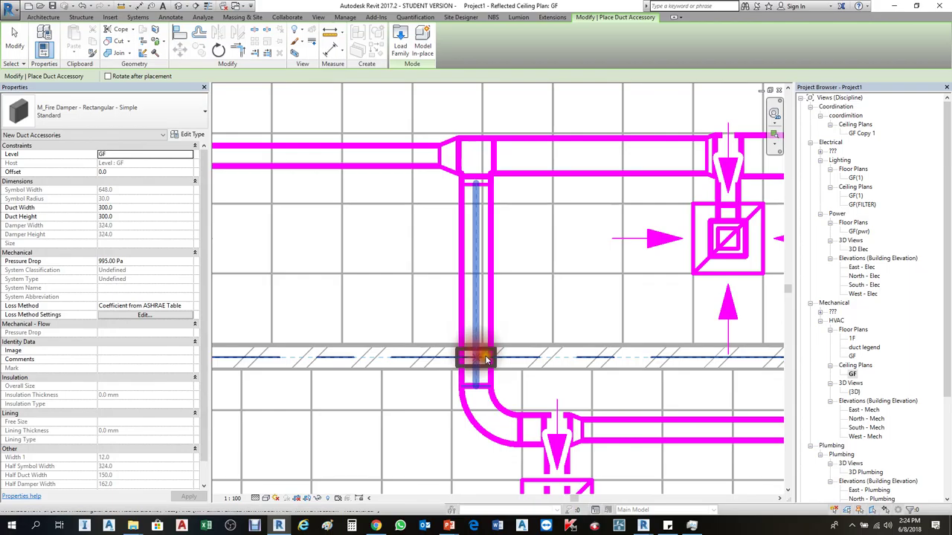
pyautogui.click(476, 357)
pyautogui.press('Escape')
pyautogui.press('Escape')
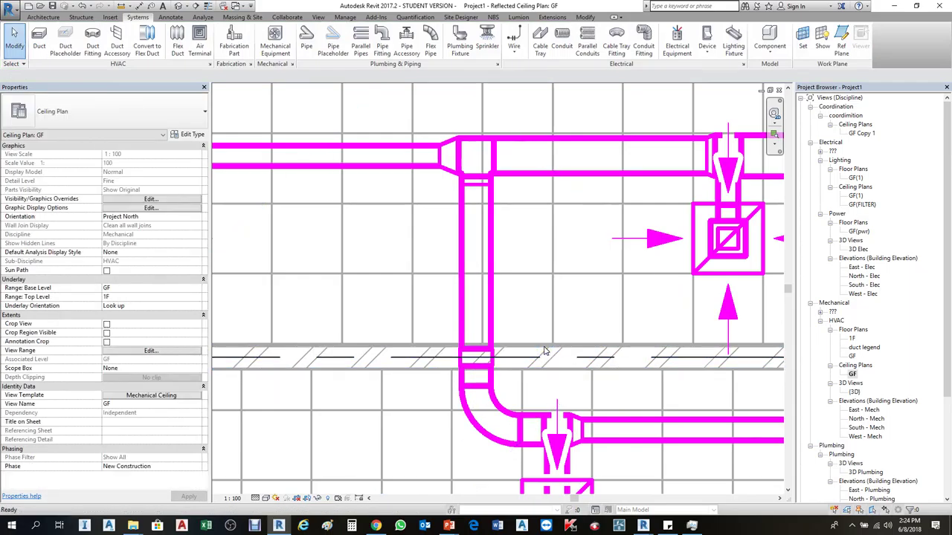
# Place another fire damper on the vertical magenta duct and finish placement
pyautogui.press('d')
pyautogui.press('a')
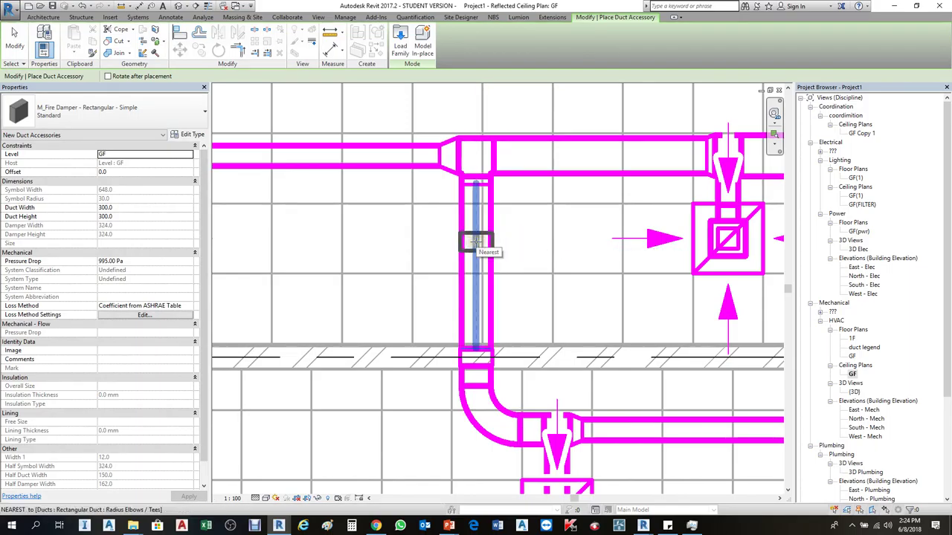
pyautogui.scroll(2, 503, 243)
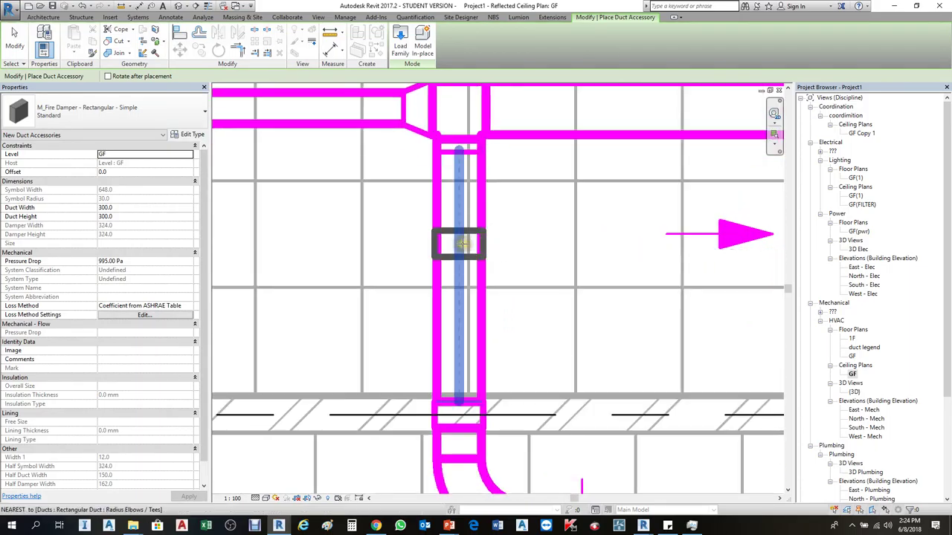
pyautogui.click(462, 245)
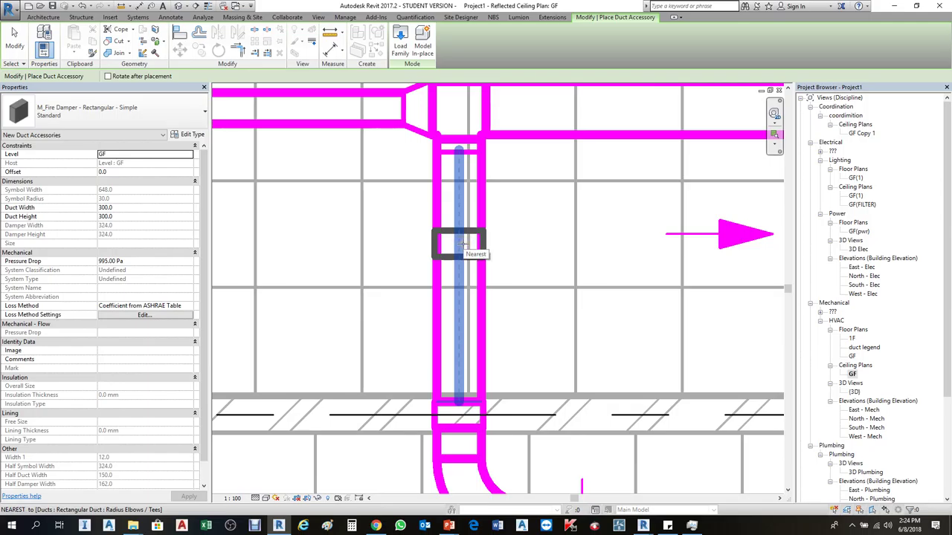
pyautogui.click(532, 234)
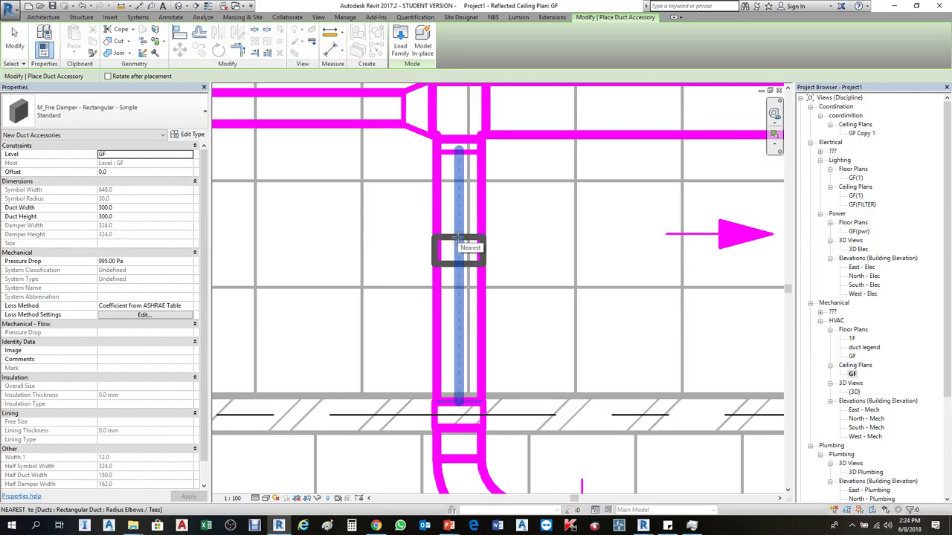
pyautogui.press('Escape')
pyautogui.scroll(-5, 459, 238)
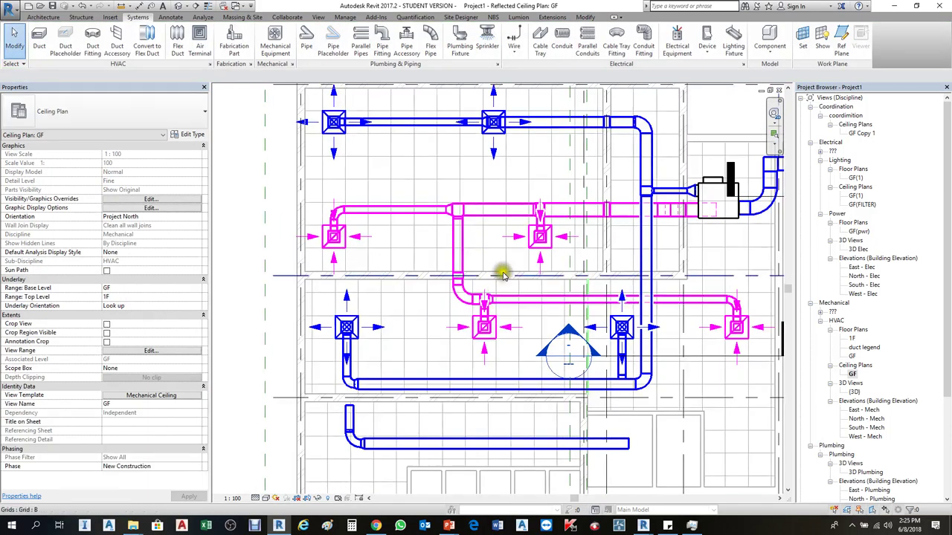
pyautogui.scroll(-2, 502, 275)
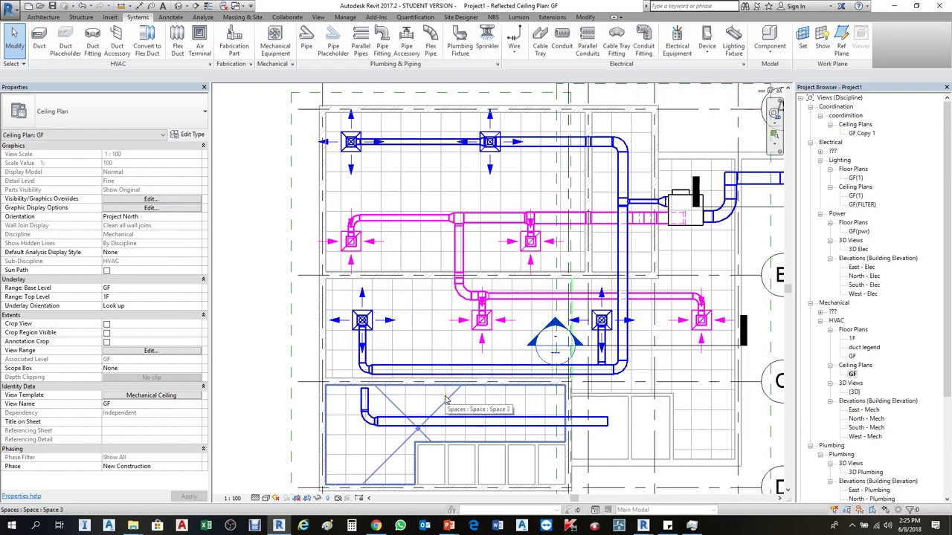
pyautogui.press('t')
pyautogui.press('g')
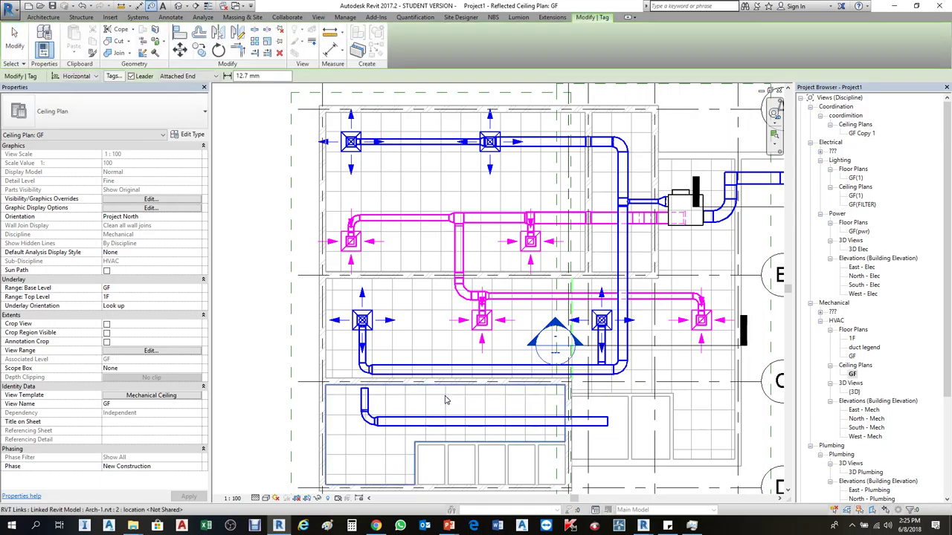
pyautogui.scroll(2, 439, 366)
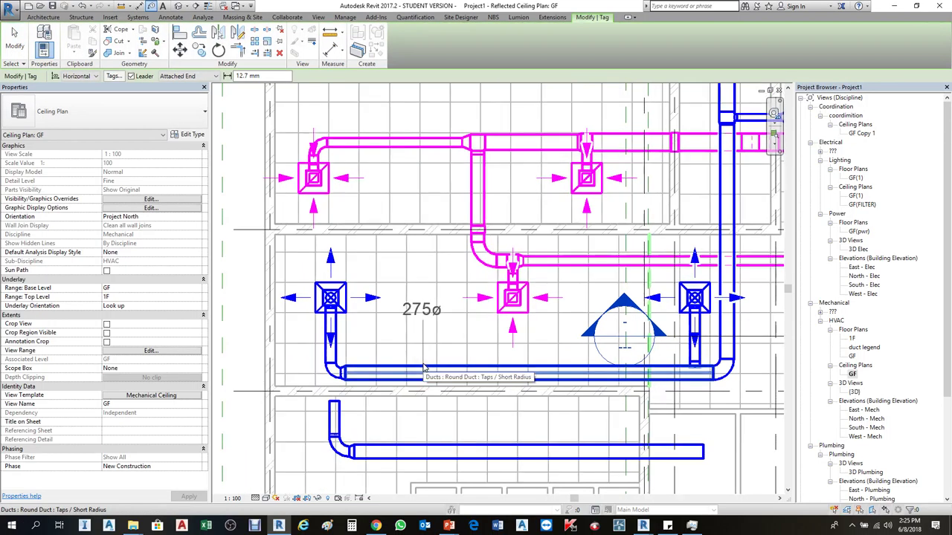
pyautogui.press('Escape')
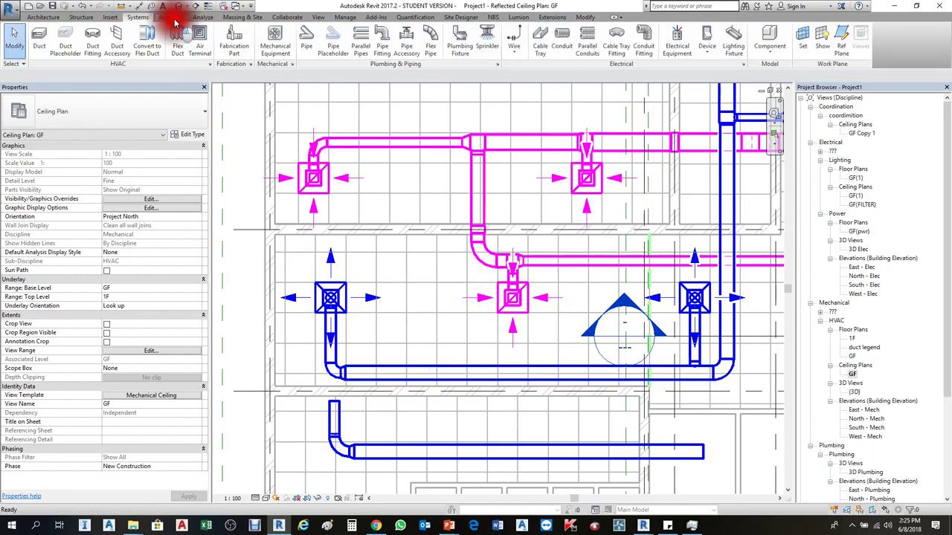
# Tag the round duct with its 275ø size using Tag by Category, then pan the ductwork
pyautogui.click(172, 18)
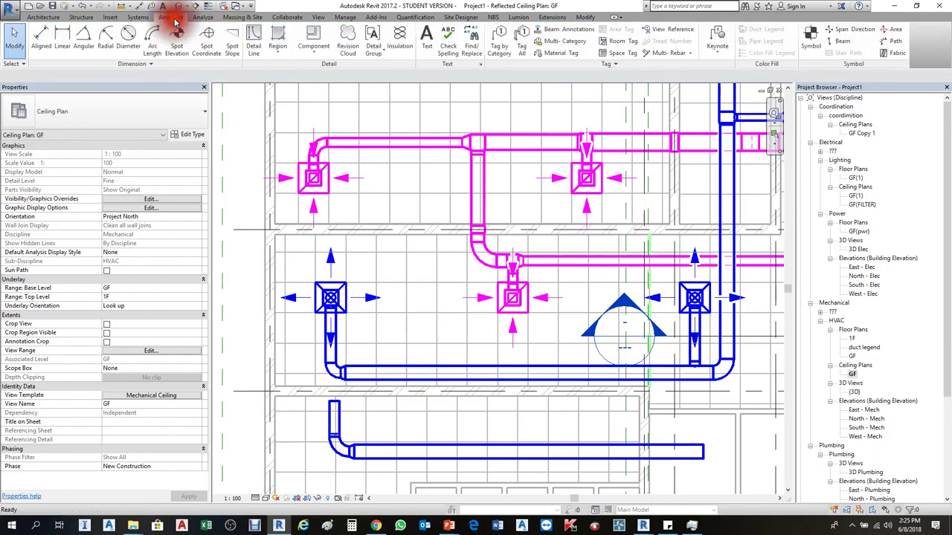
pyautogui.click(500, 38)
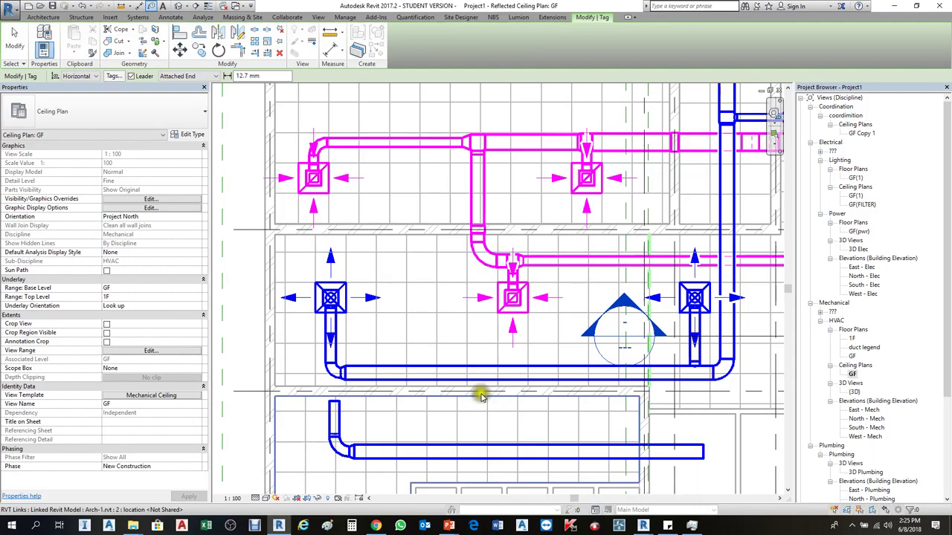
pyautogui.click(405, 365)
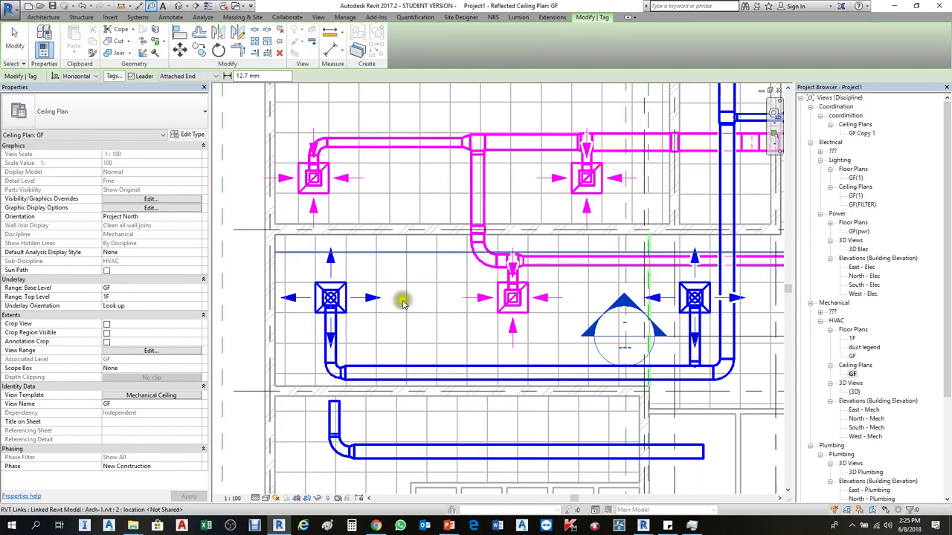
pyautogui.moveTo(382, 202); pyautogui.dragTo(474, 354, button='middle')
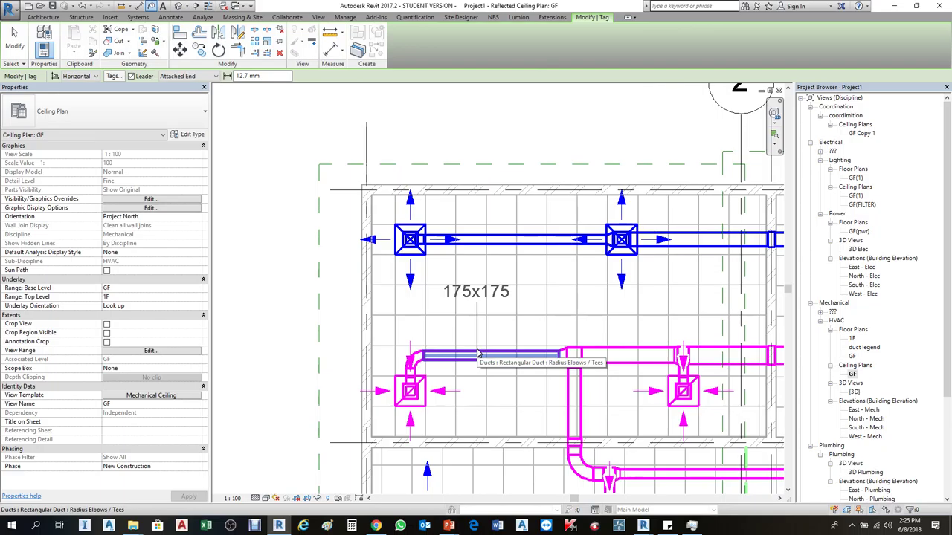
pyautogui.scroll(-2, 478, 353)
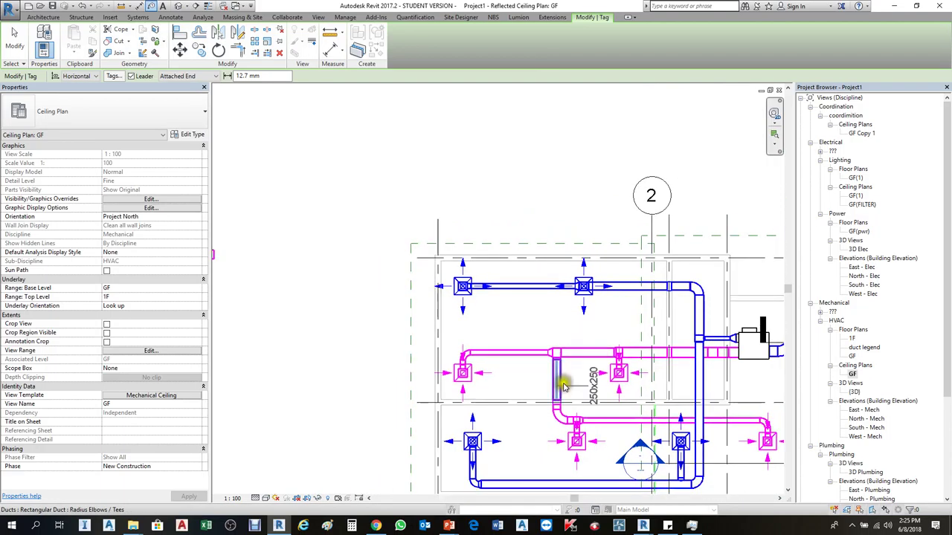
pyautogui.scroll(1, 481, 463)
pyautogui.scroll(-2, 482, 462)
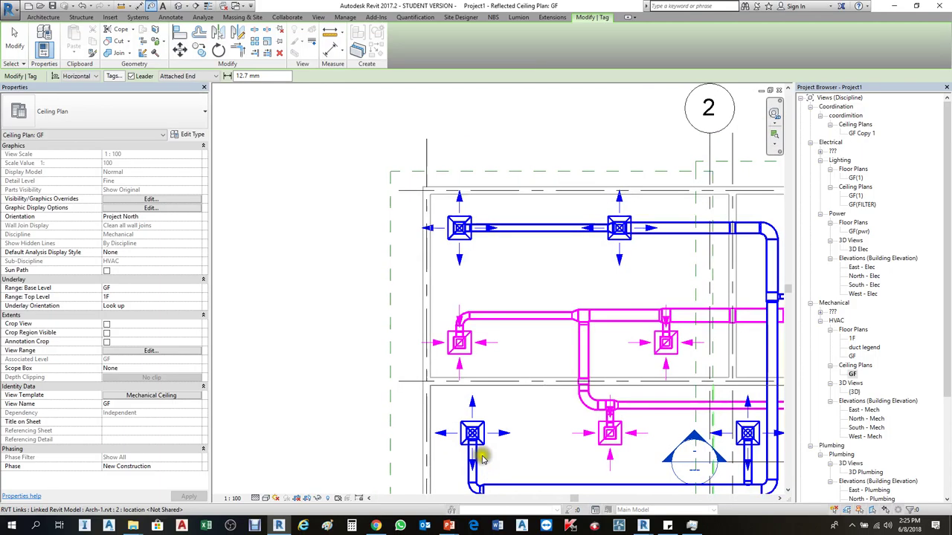
pyautogui.scroll(-1, 490, 467)
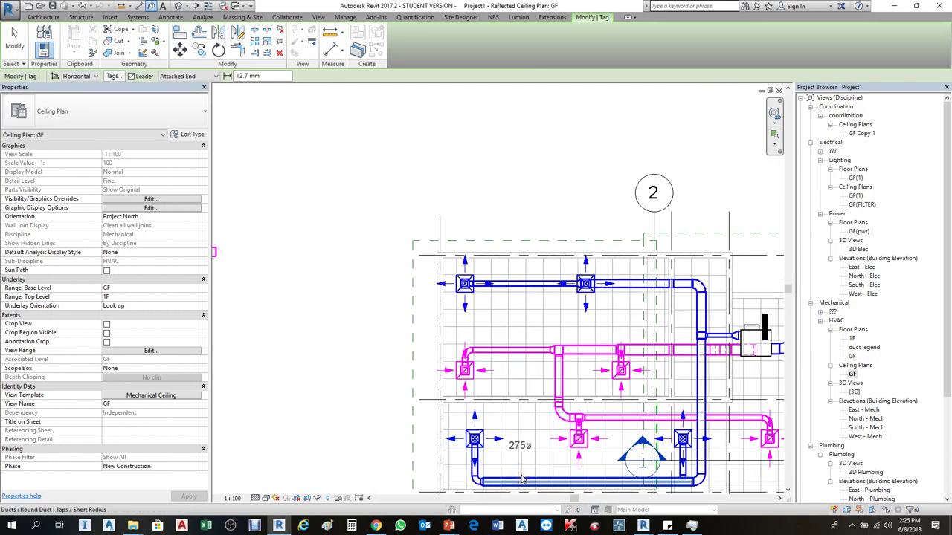
pyautogui.moveTo(522, 480); pyautogui.dragTo(524, 384, button='middle')
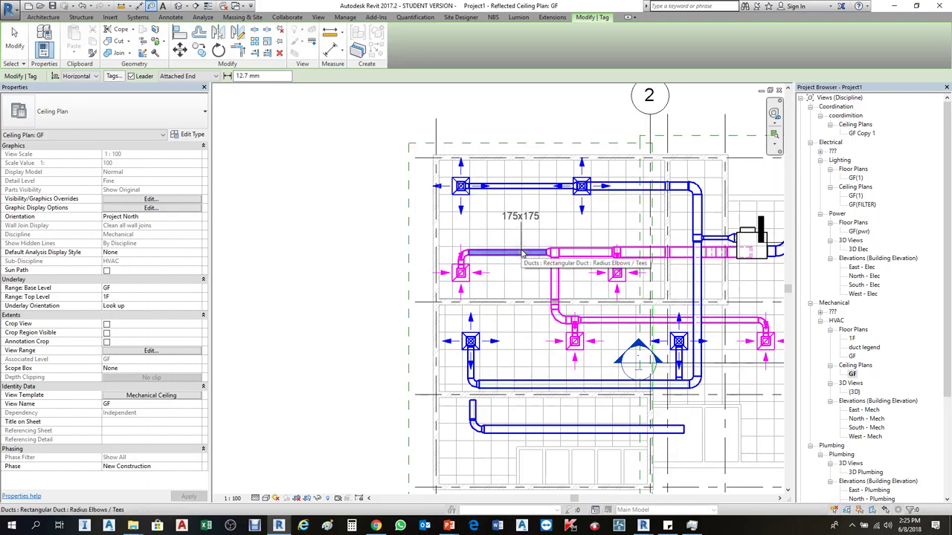
# Inspect the properties of the bottom rectangular duct and the round duct
pyautogui.press('Escape')
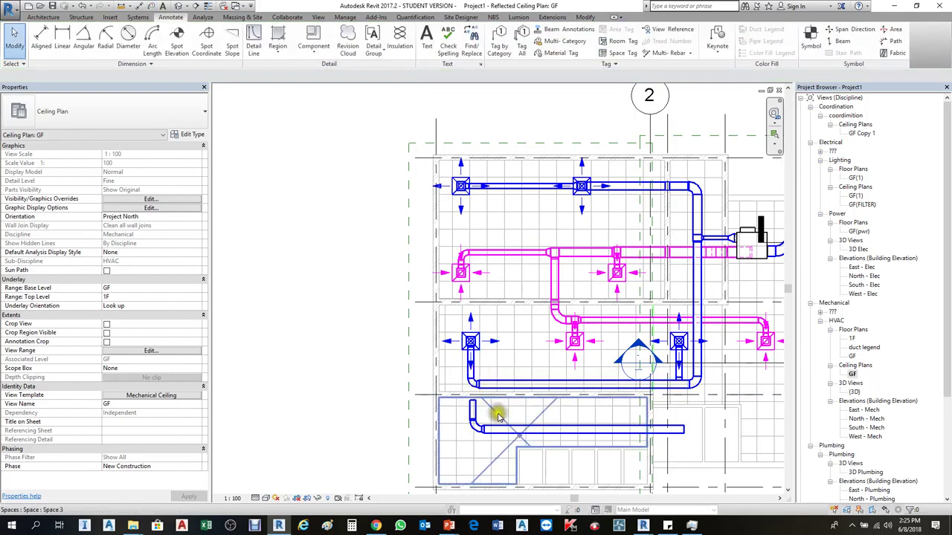
pyautogui.click(487, 429)
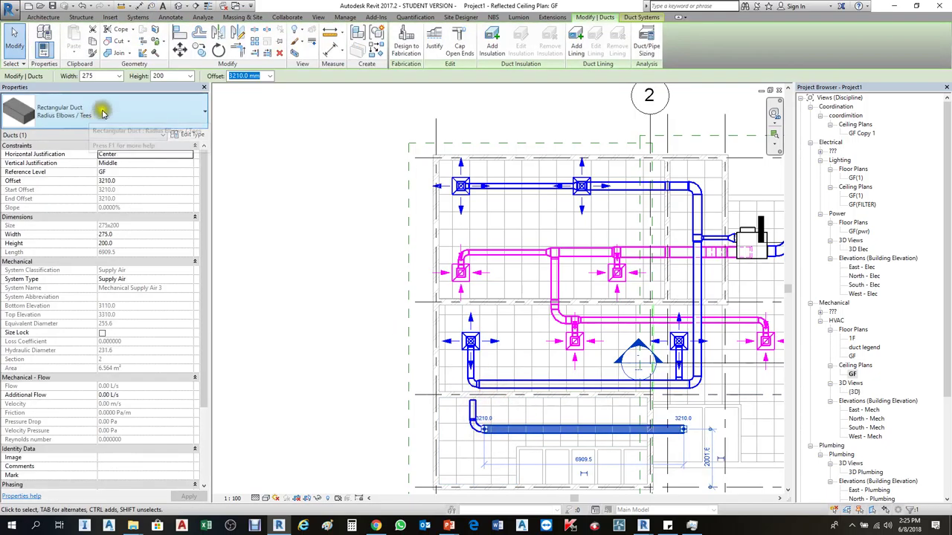
pyautogui.press('Escape')
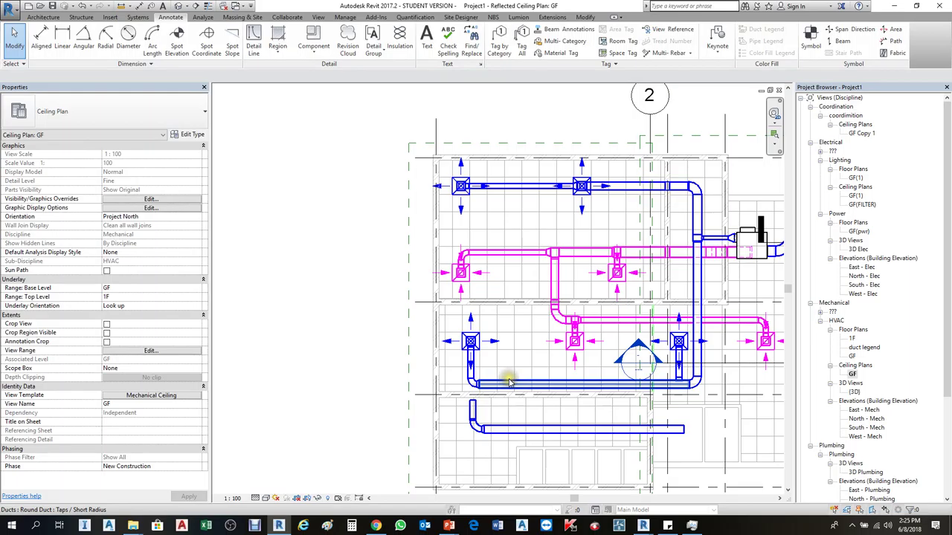
pyautogui.click(510, 383)
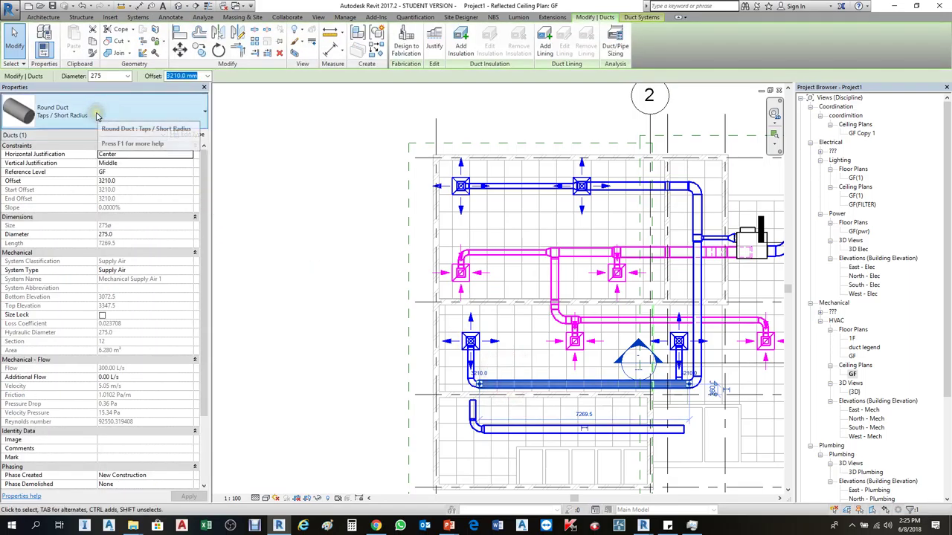
pyautogui.press('Escape')
# Open Tag All Not Tagged for the current view
pyautogui.scroll(1, 545, 377)
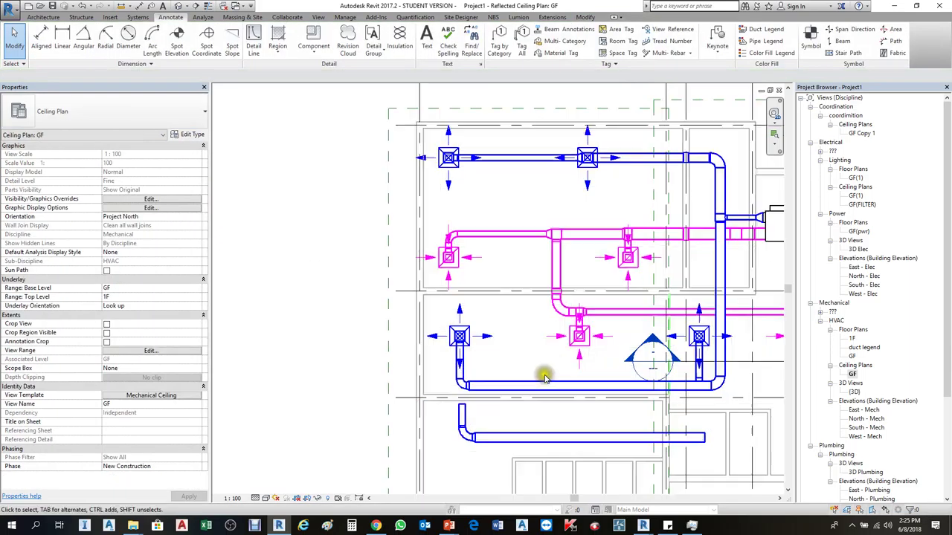
pyautogui.scroll(-1, 382, 259)
pyautogui.scroll(1, 587, 268)
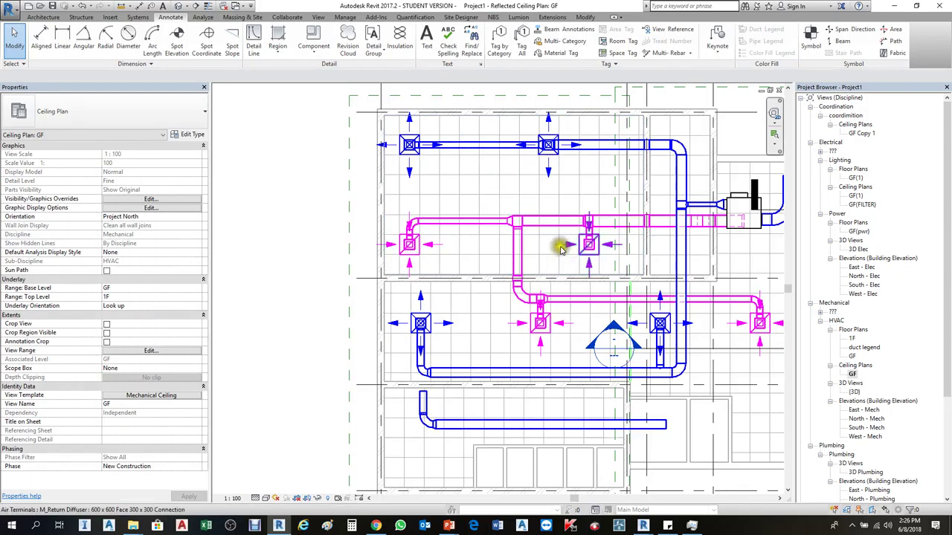
pyautogui.scroll(1, 548, 226)
pyautogui.scroll(-1, 368, 268)
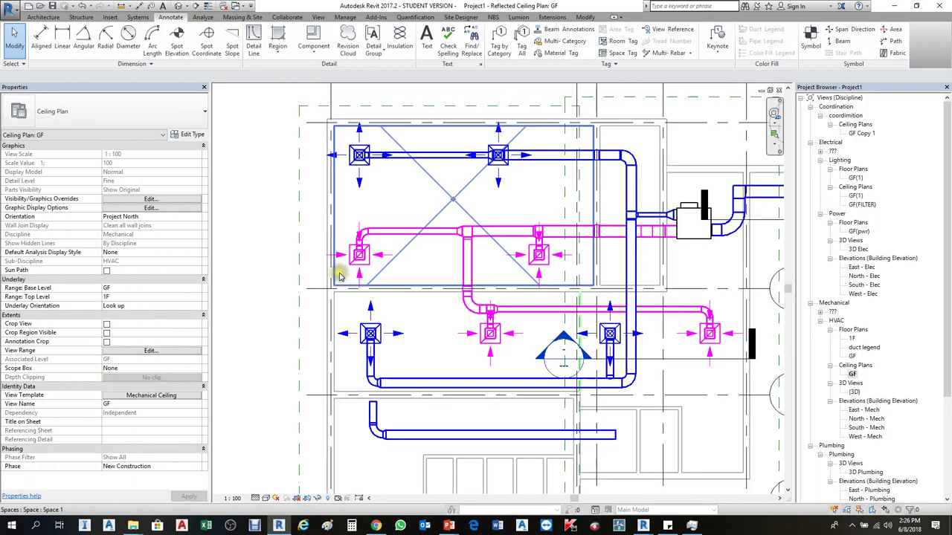
pyautogui.scroll(-1, 346, 272)
pyautogui.scroll(-1, 361, 282)
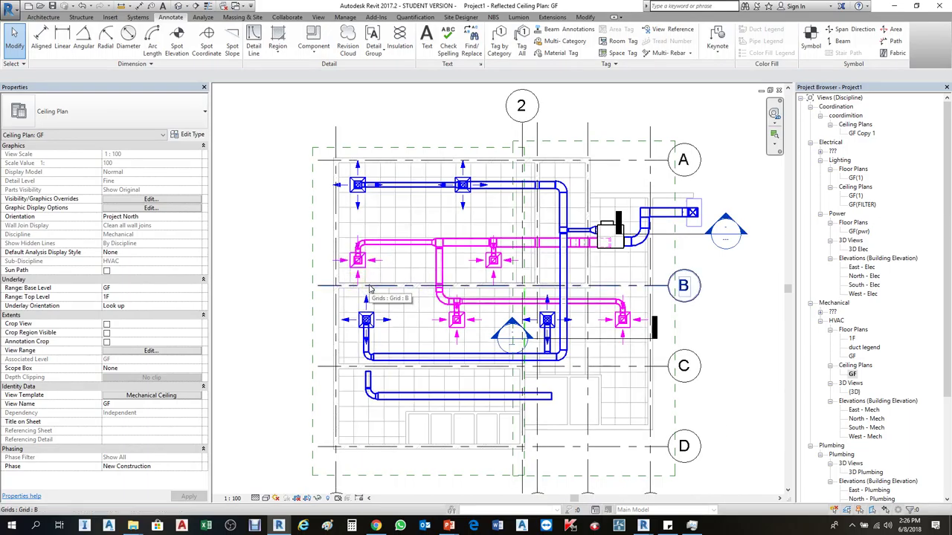
pyautogui.scroll(1, 394, 268)
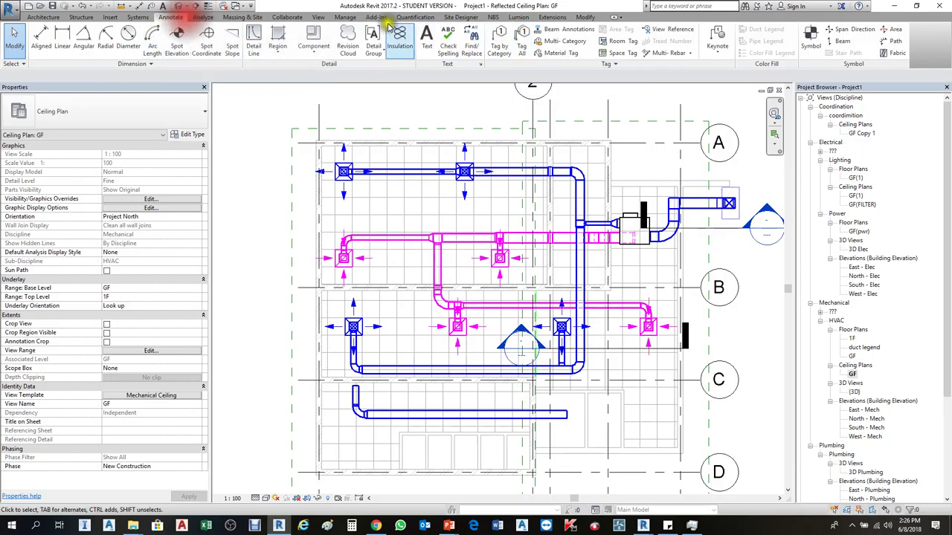
pyautogui.click(521, 39)
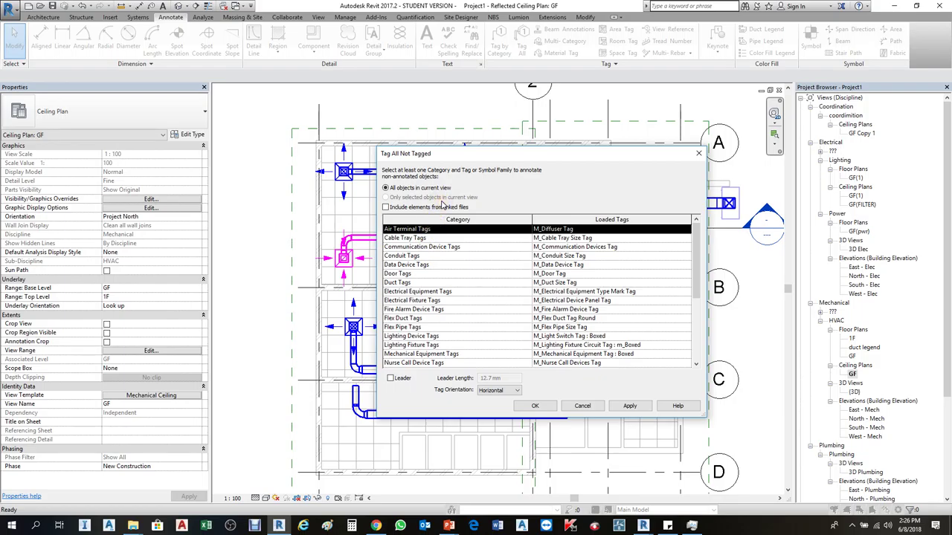
# Tag every untagged duct in the view with M_Duct Size Tag via the Duct Tags category
pyautogui.click(415, 256)
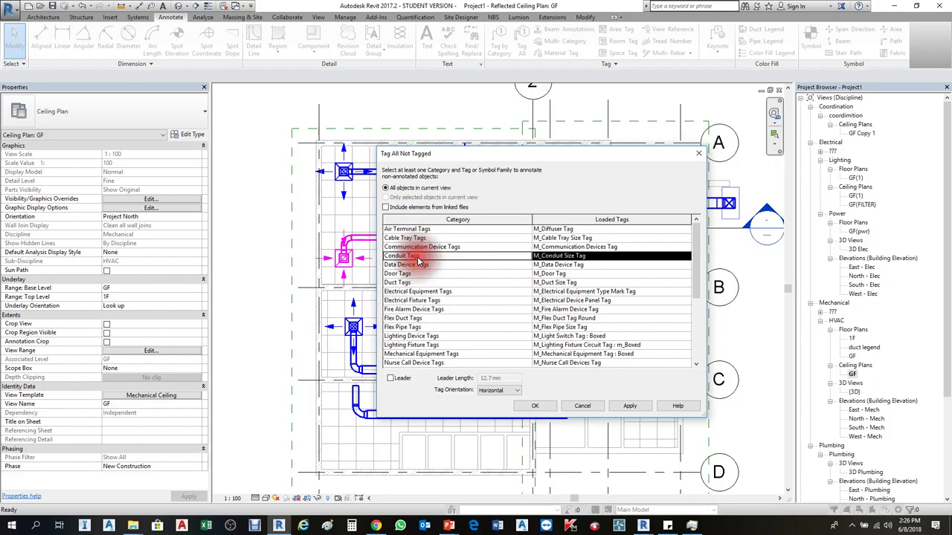
pyautogui.click(418, 275)
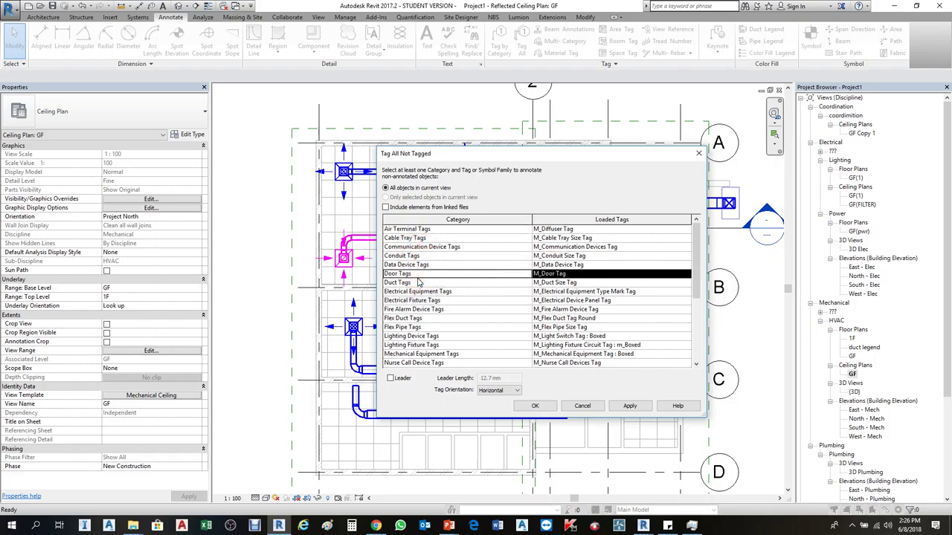
pyautogui.scroll(-1, 416, 274)
pyautogui.click(414, 256)
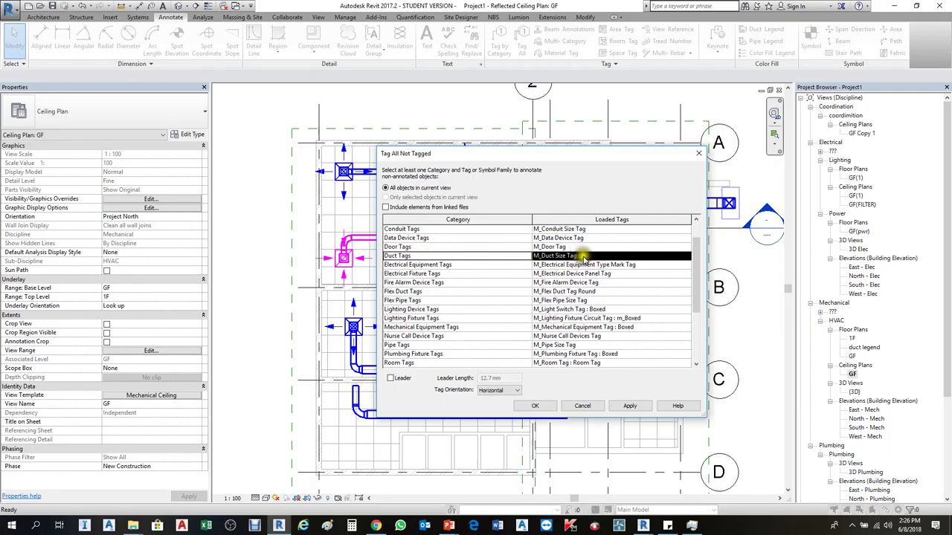
pyautogui.click(649, 256)
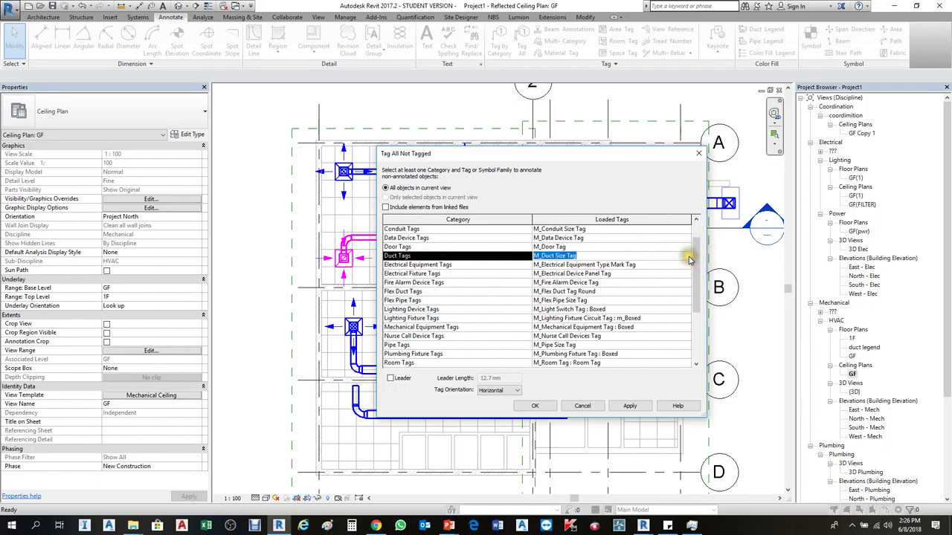
pyautogui.click(686, 258)
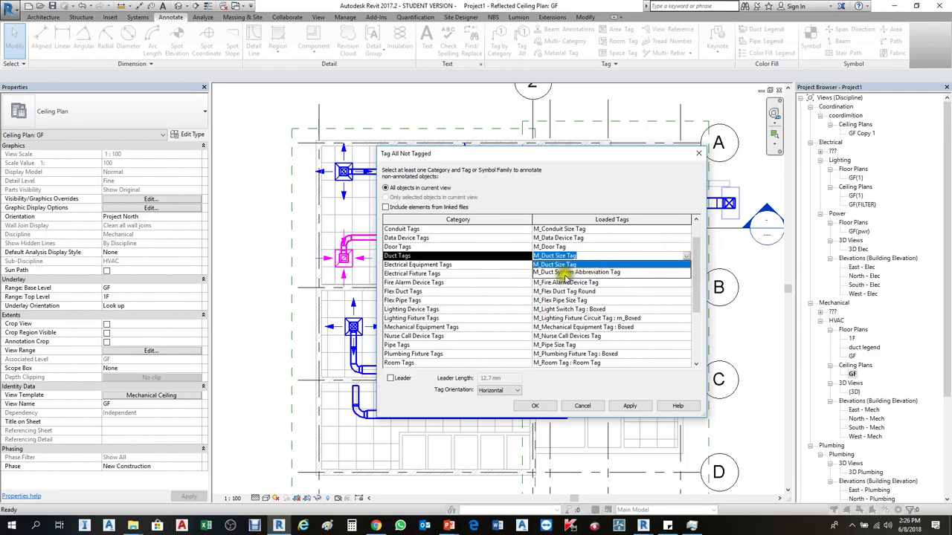
pyautogui.click(685, 264)
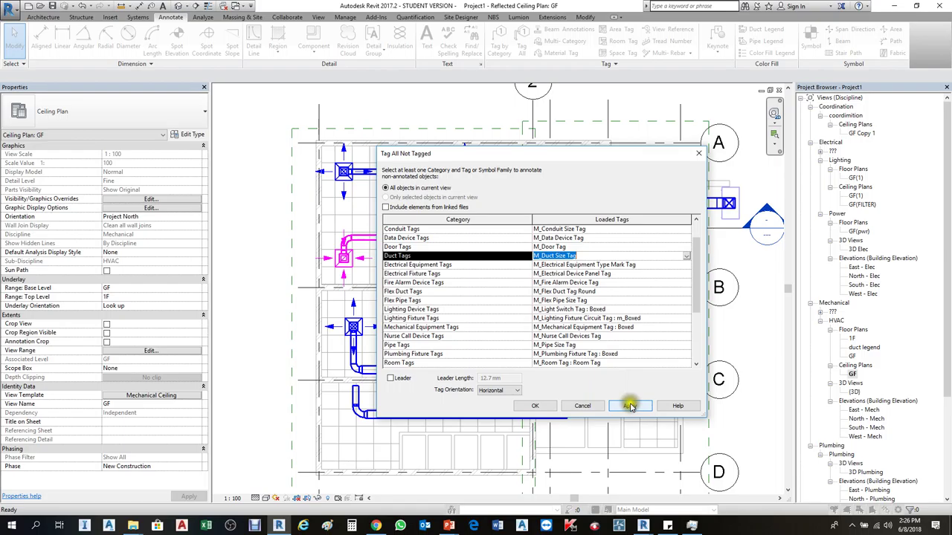
pyautogui.click(629, 406)
pyautogui.click(535, 406)
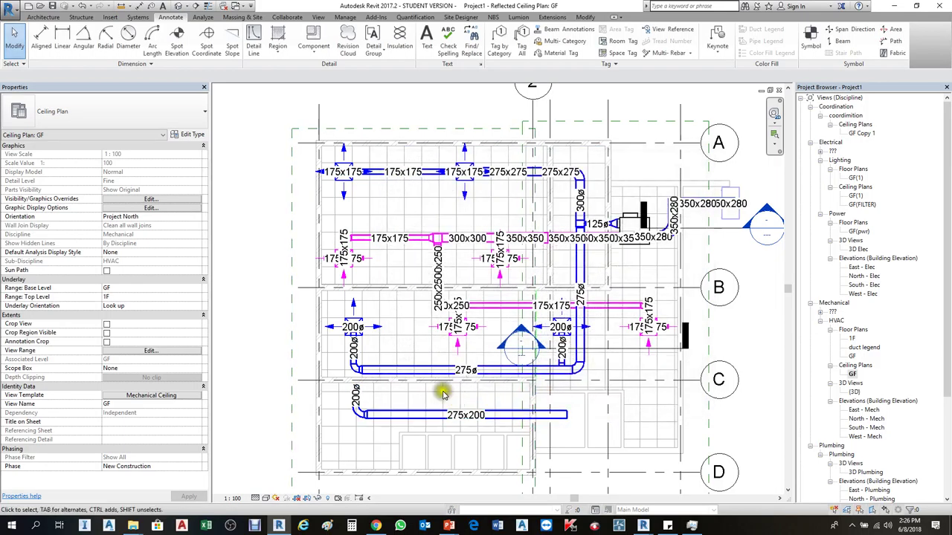
# Uncheck View Scale in the Mechanical Ceiling template so the plan's scale is editable
pyautogui.scroll(3, 354, 234)
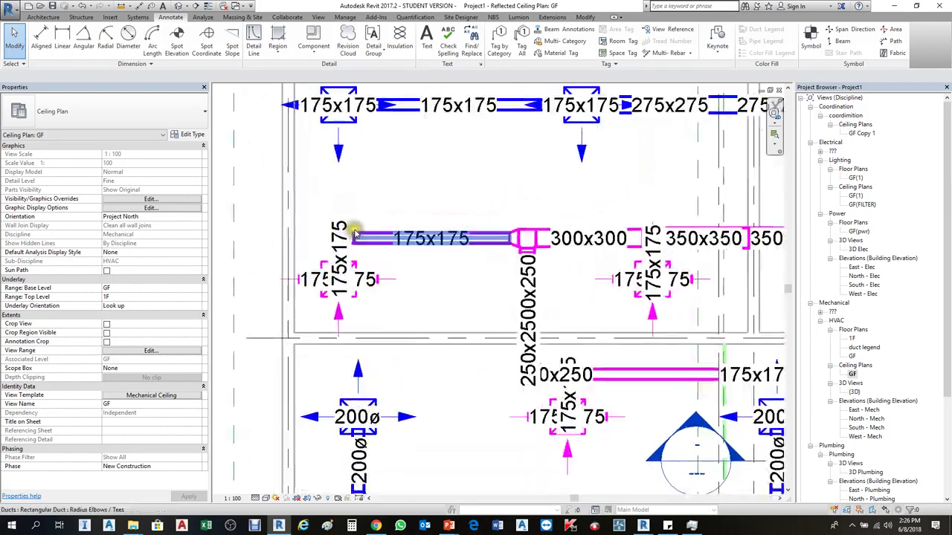
pyautogui.scroll(-1, 354, 234)
pyautogui.scroll(-1, 372, 232)
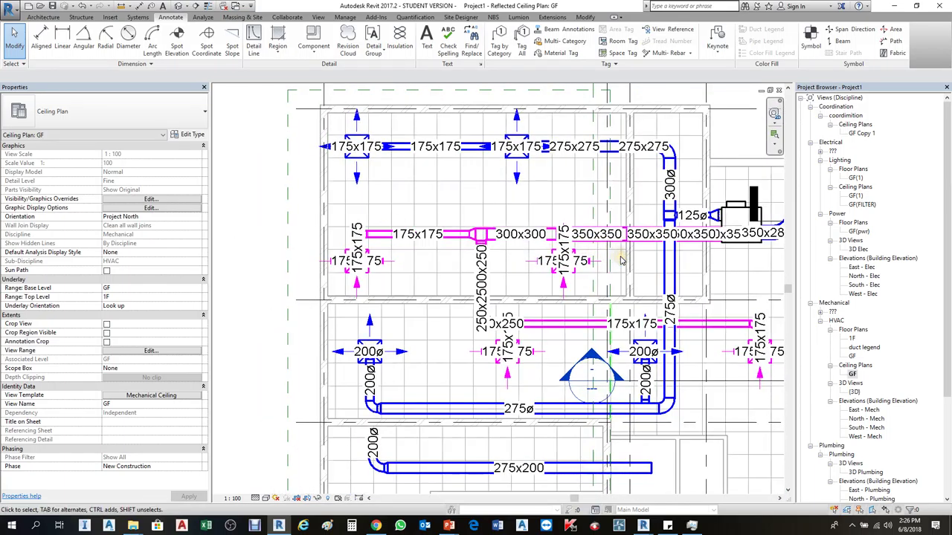
pyautogui.click(589, 289)
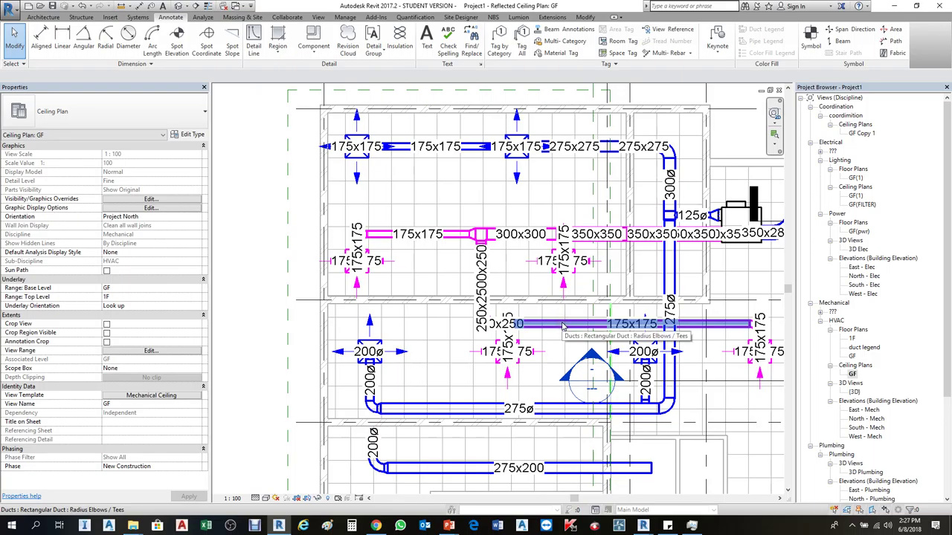
pyautogui.click(245, 480)
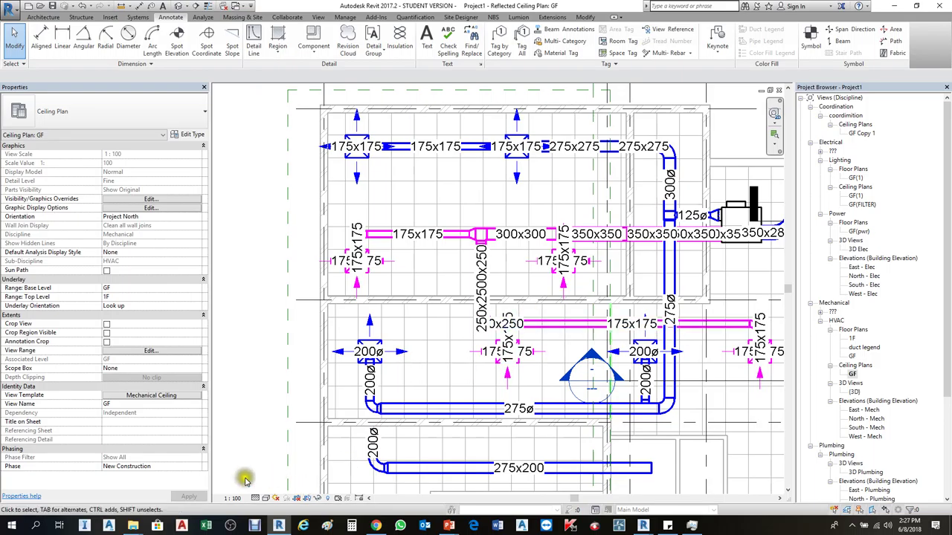
pyautogui.click(236, 497)
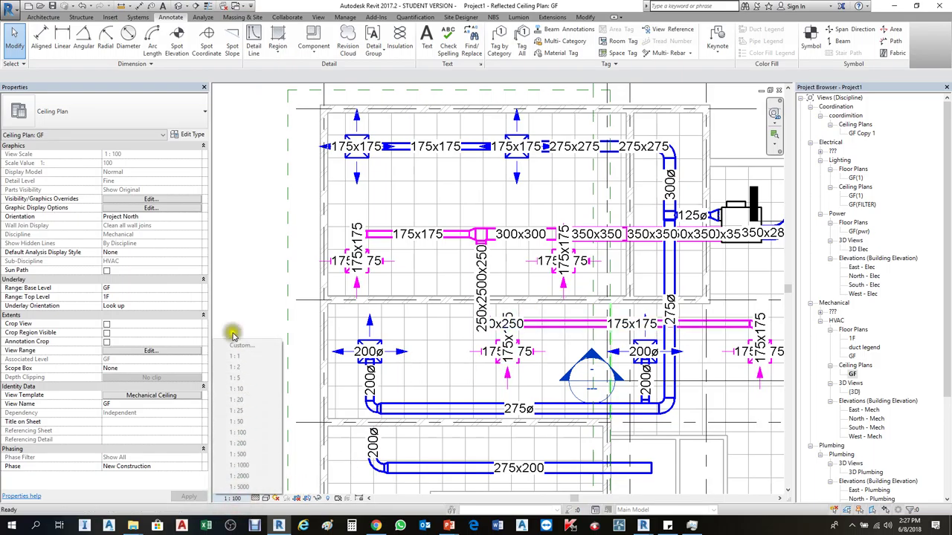
pyautogui.click(151, 395)
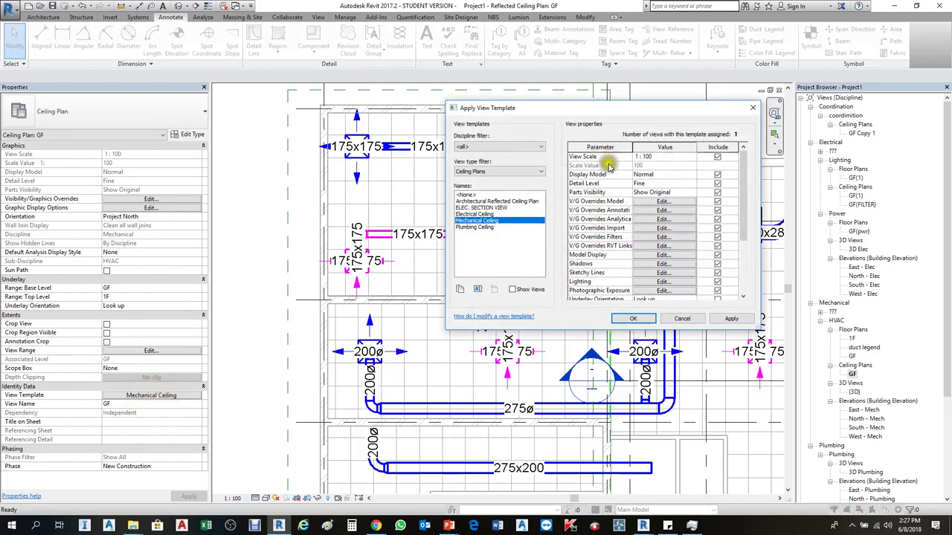
pyautogui.click(718, 157)
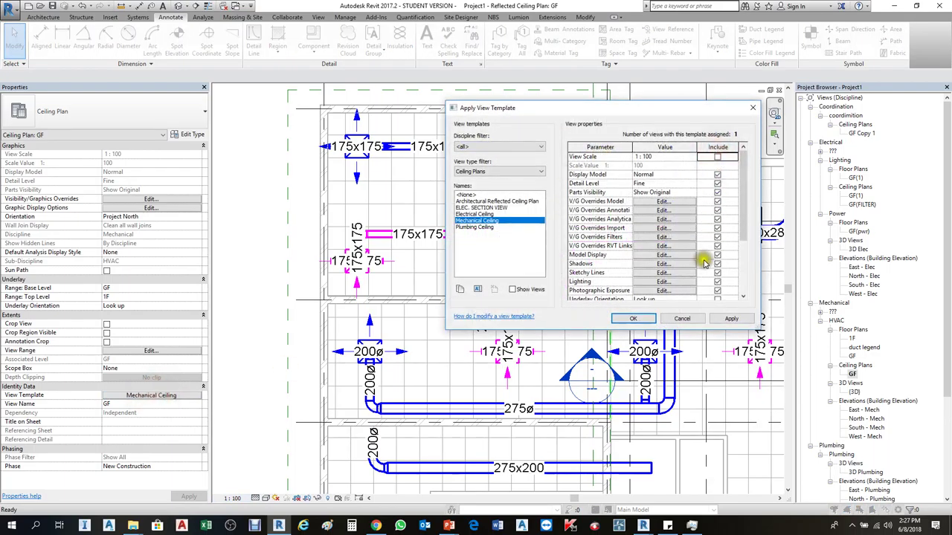
pyautogui.click(725, 318)
pyautogui.click(650, 320)
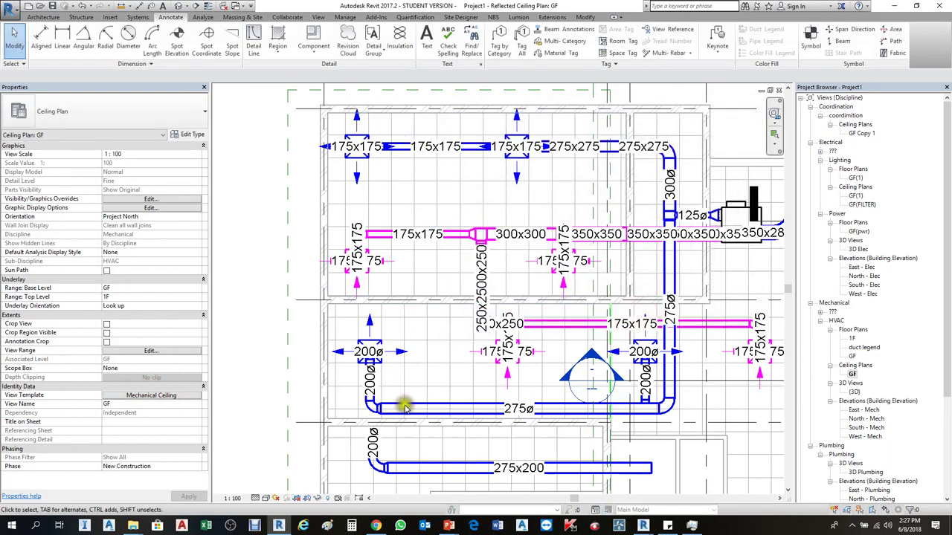
# Set the plan scale to 1:50 and zoom around the tagged ducts
pyautogui.moveTo(233, 497); pyautogui.dragTo(252, 424)
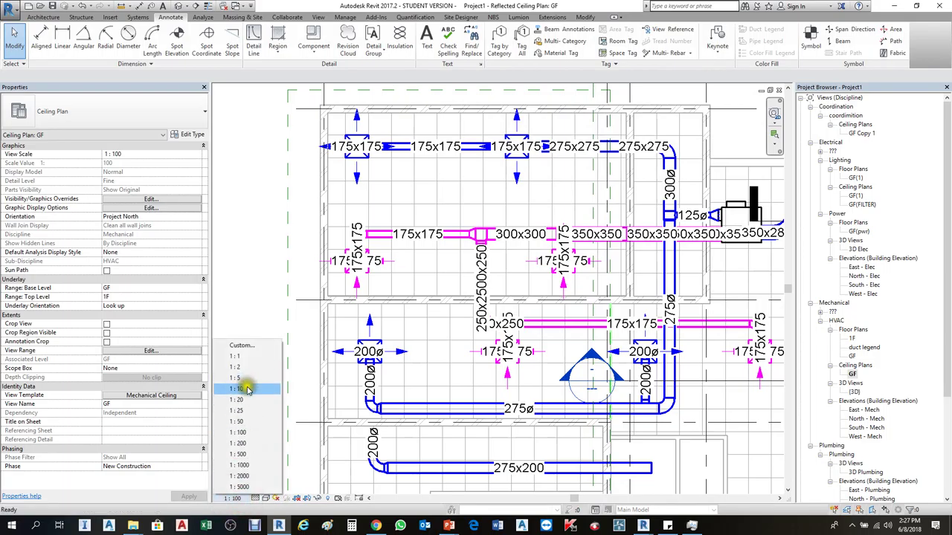
pyautogui.click(251, 424)
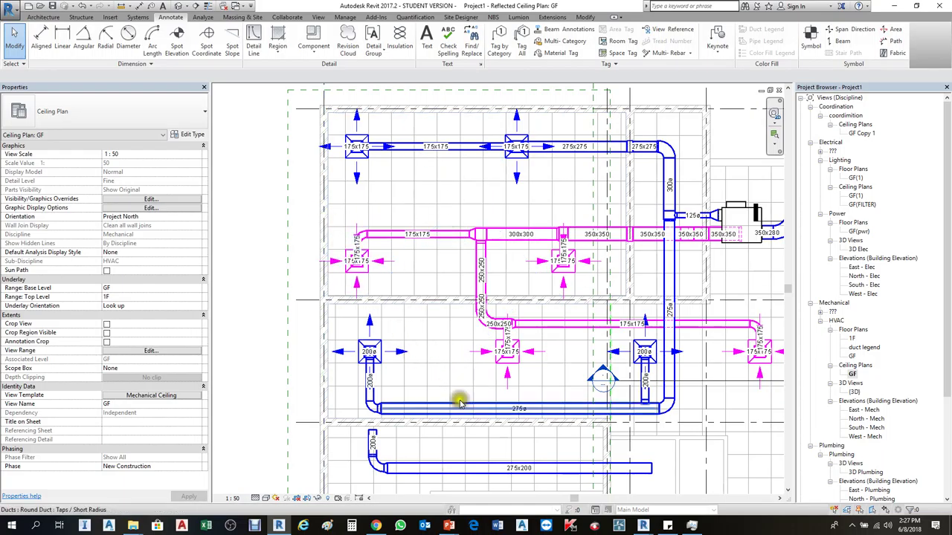
pyautogui.scroll(2, 456, 397)
pyautogui.scroll(-2, 428, 402)
pyautogui.scroll(2, 363, 448)
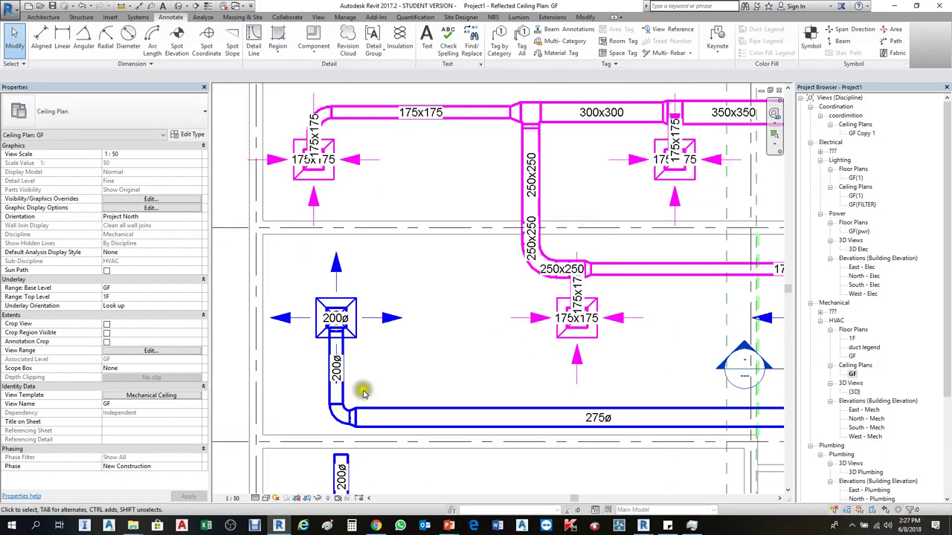
pyautogui.scroll(1, 363, 448)
pyautogui.scroll(-2, 601, 315)
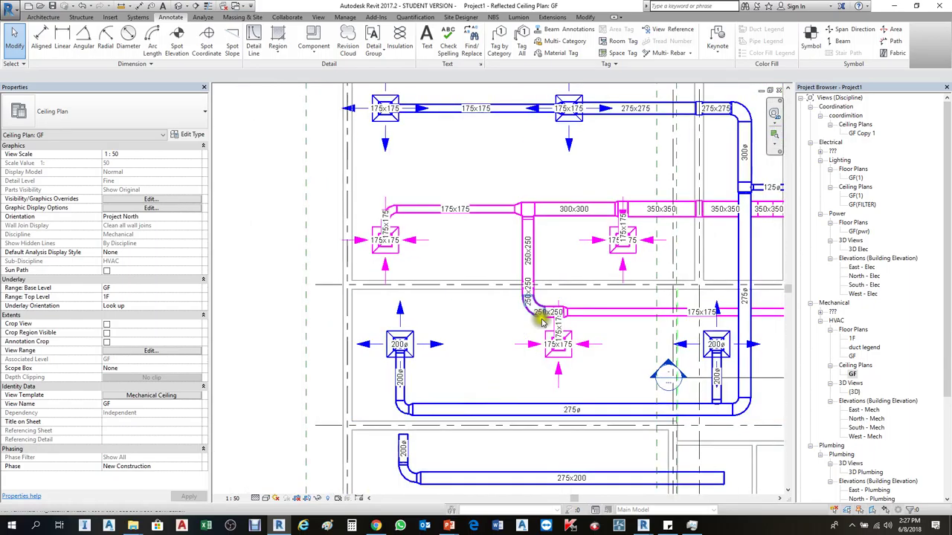
pyautogui.scroll(1, 465, 198)
pyautogui.scroll(1, 426, 225)
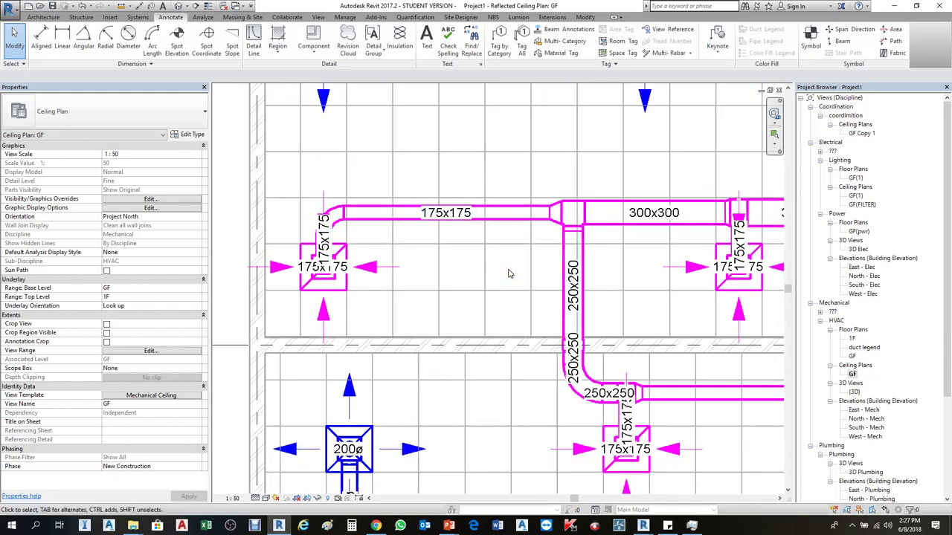
pyautogui.scroll(-2, 508, 273)
pyautogui.scroll(-1, 509, 273)
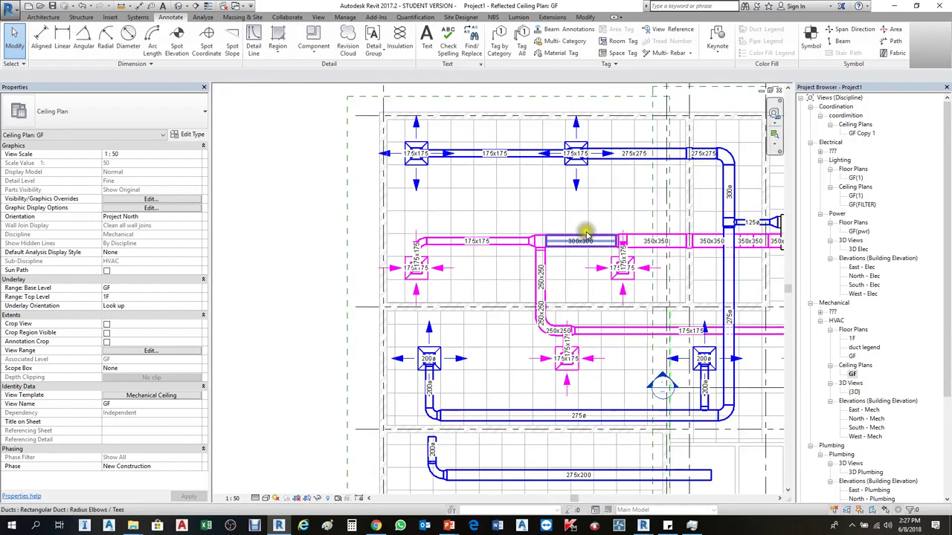
pyautogui.scroll(2, 504, 250)
pyautogui.scroll(-1, 513, 246)
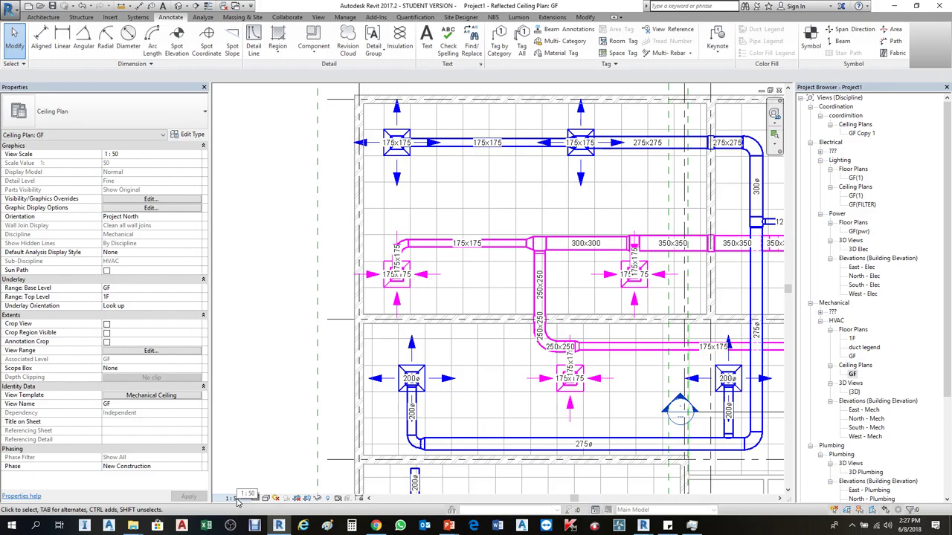
# Change the plan scale to 1:100 and select a 175x175 duct size tag
pyautogui.click(235, 499)
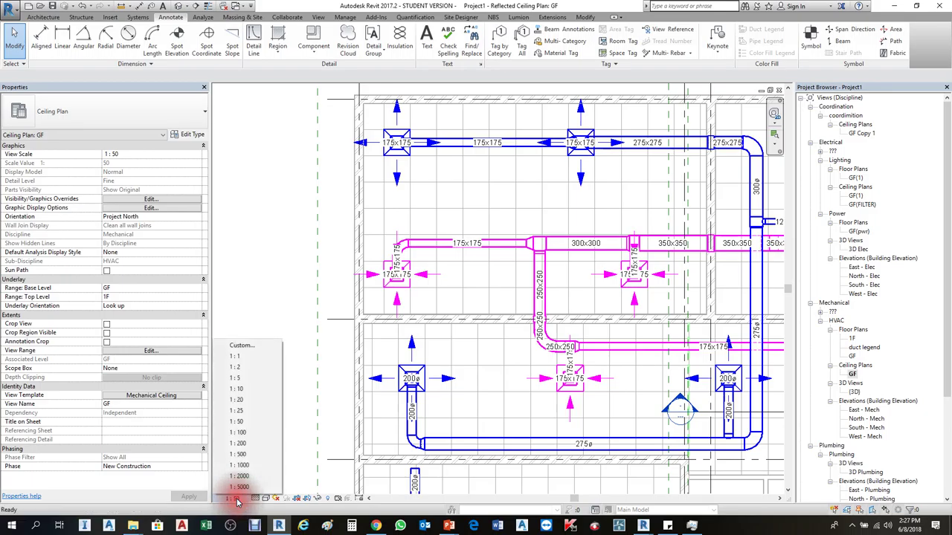
pyautogui.click(242, 433)
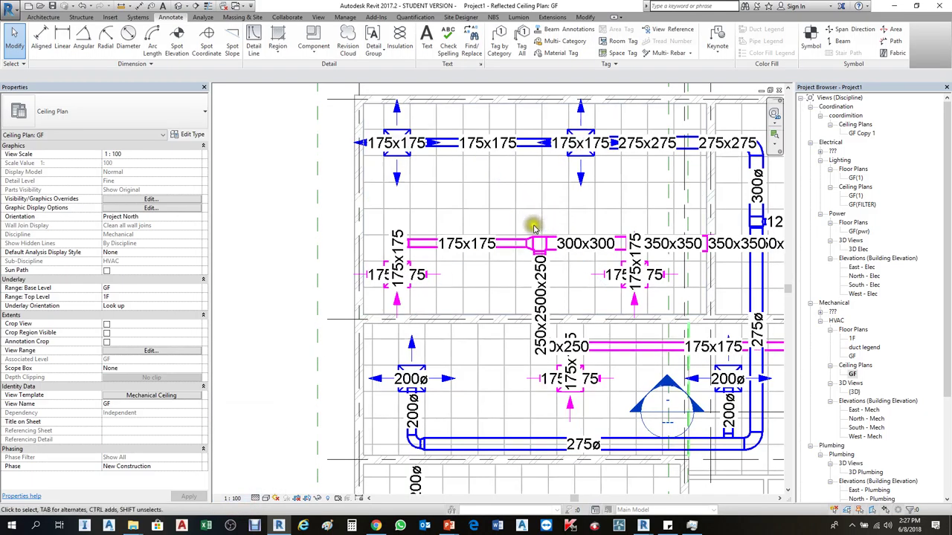
pyautogui.scroll(2, 472, 255)
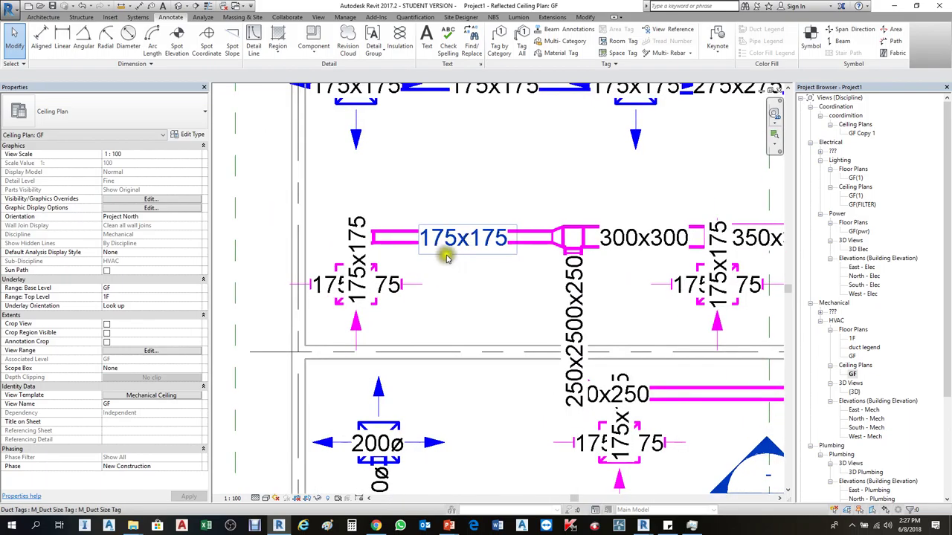
pyautogui.click(455, 252)
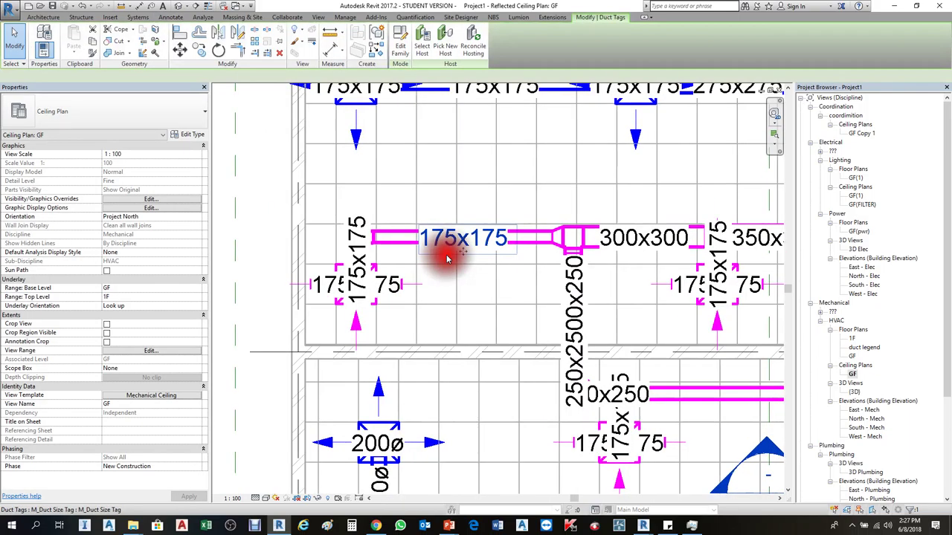
# In M_Duct Size Tag, give the Size label a new 2mm type with 2 mm text, then reload the family
pyautogui.click(400, 41)
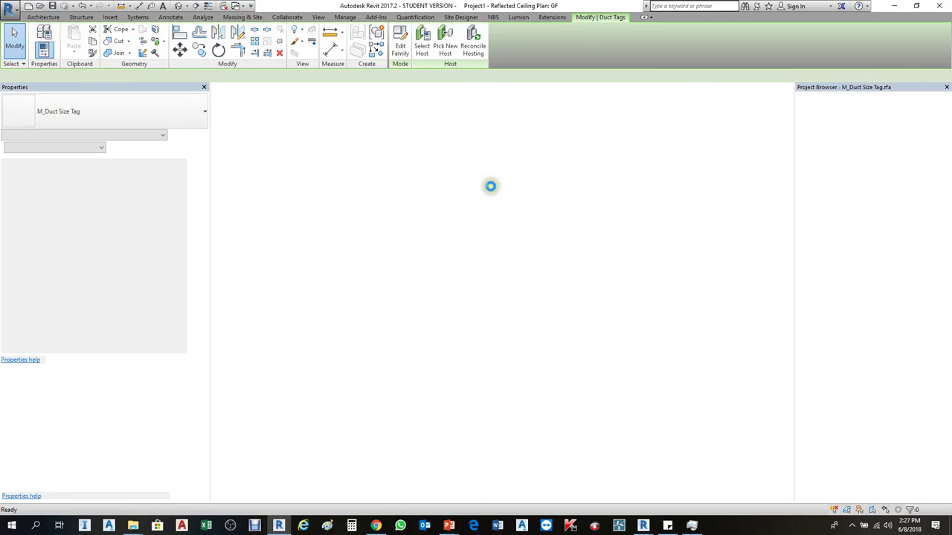
pyautogui.click(498, 275)
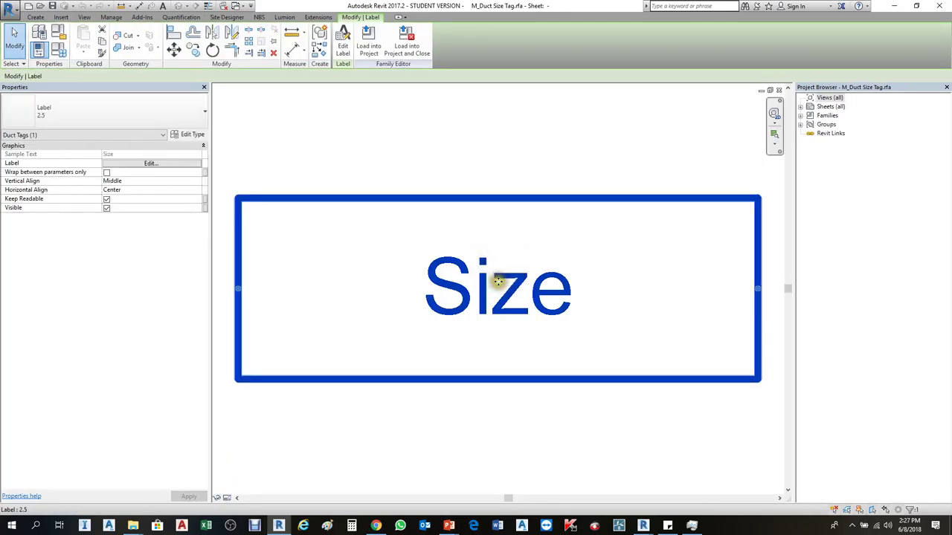
pyautogui.click(187, 134)
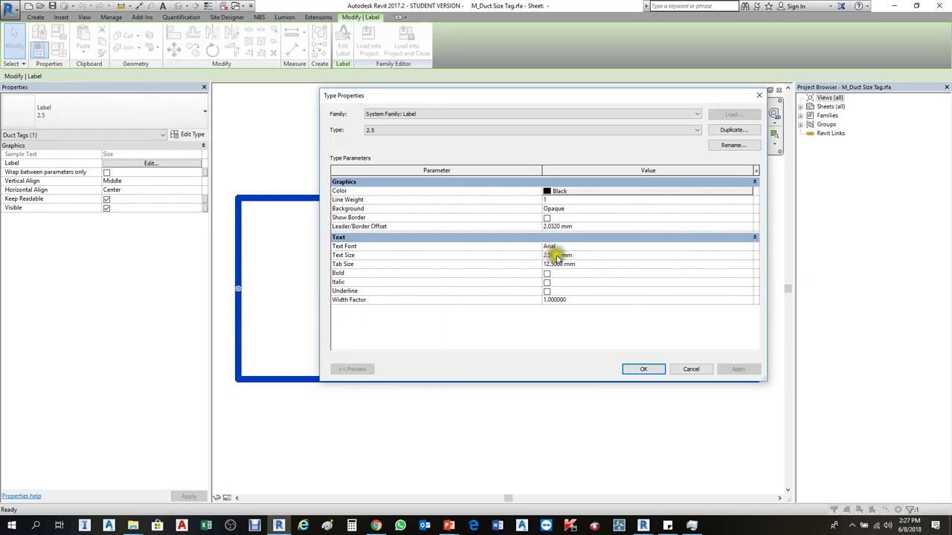
pyautogui.click(676, 133)
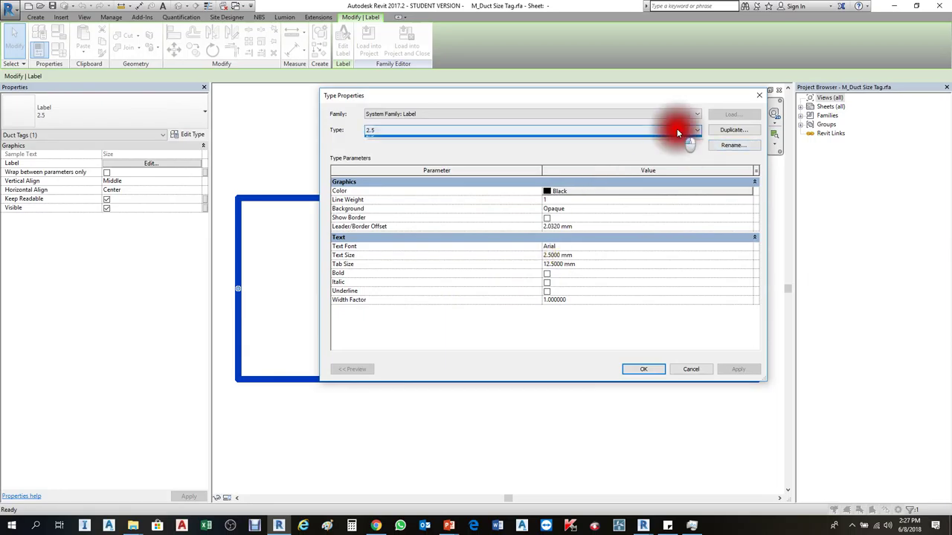
pyautogui.click(677, 138)
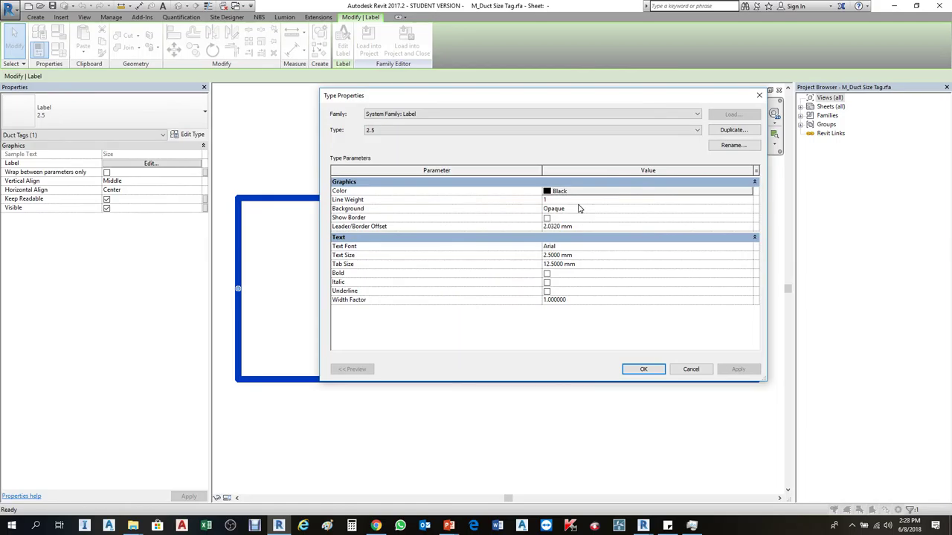
pyautogui.click(732, 129)
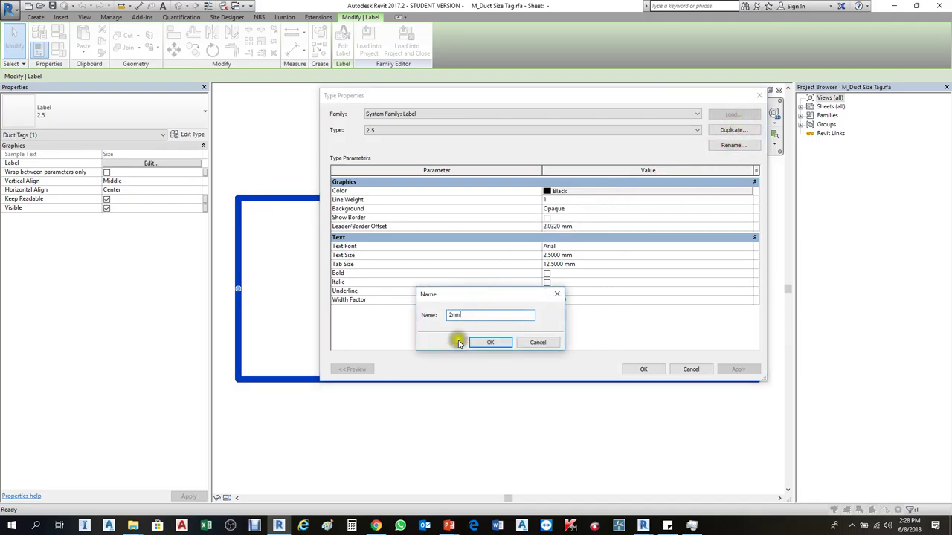
pyautogui.click(490, 342)
pyautogui.click(553, 258)
pyautogui.write('2.000')
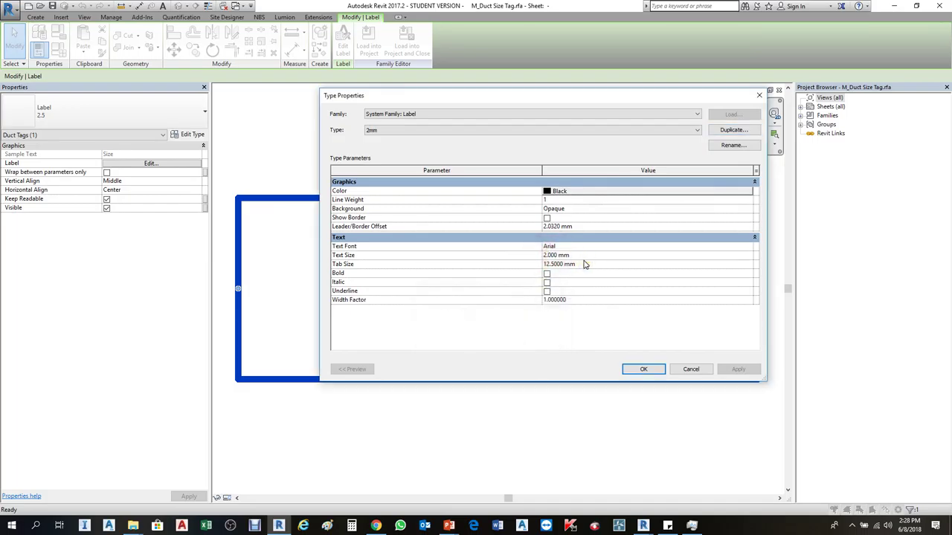
pyautogui.click(644, 369)
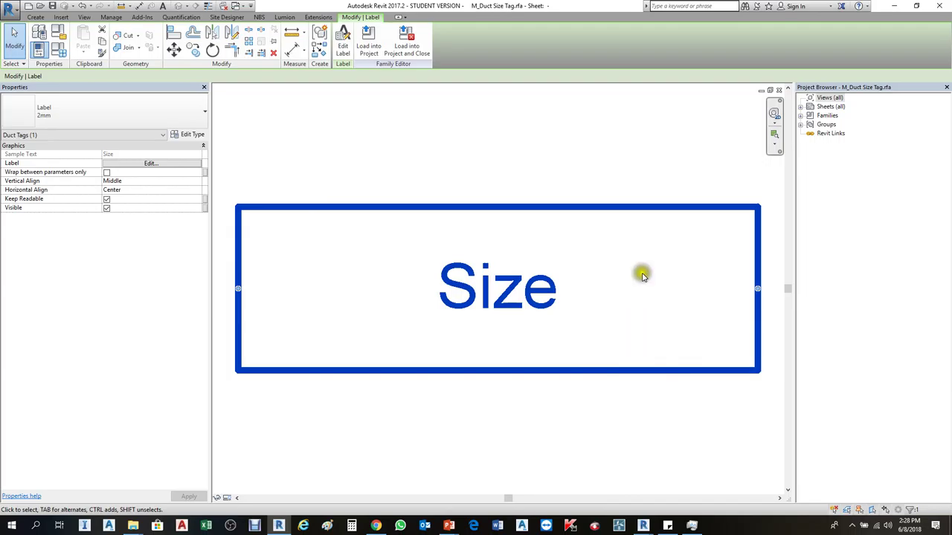
pyautogui.click(370, 41)
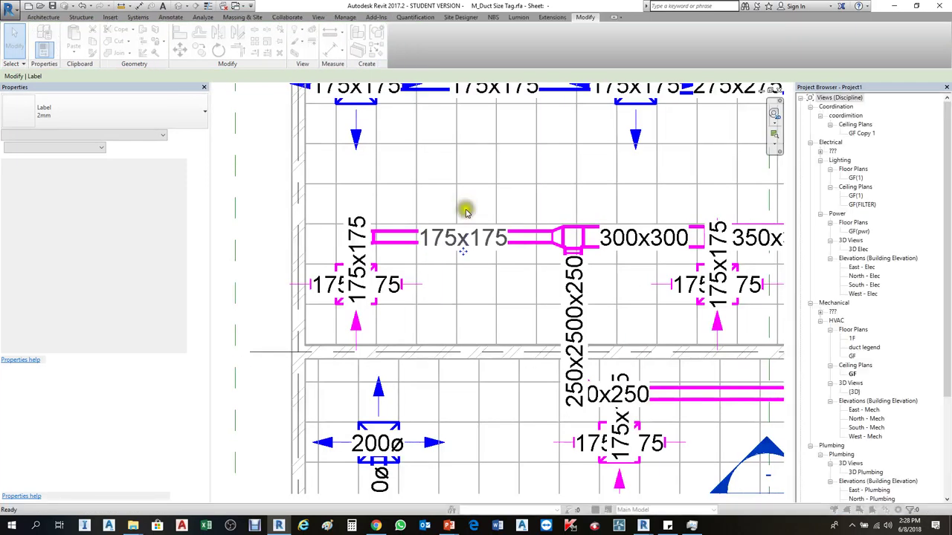
# Overwrite the existing tag family and its parameters, then return the plan to 1:50
pyautogui.click(463, 253)
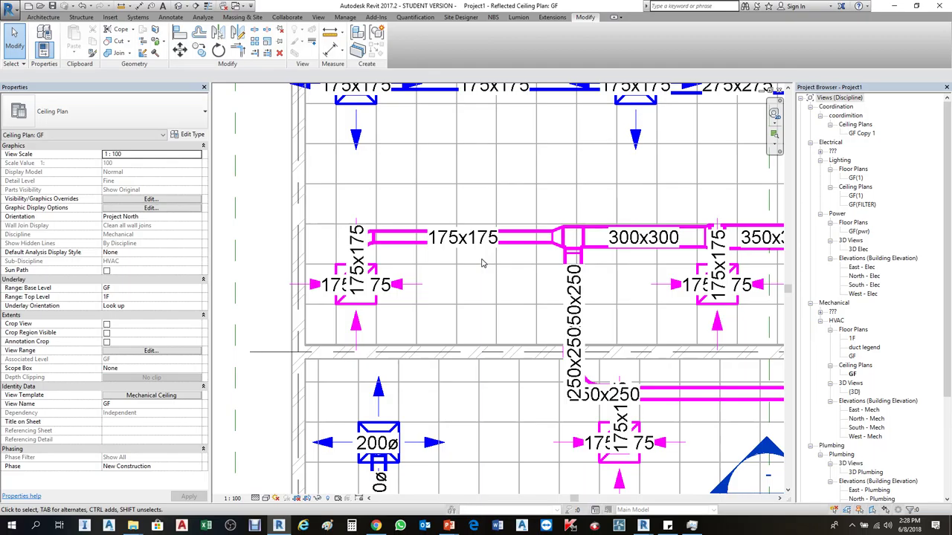
pyautogui.click(232, 498)
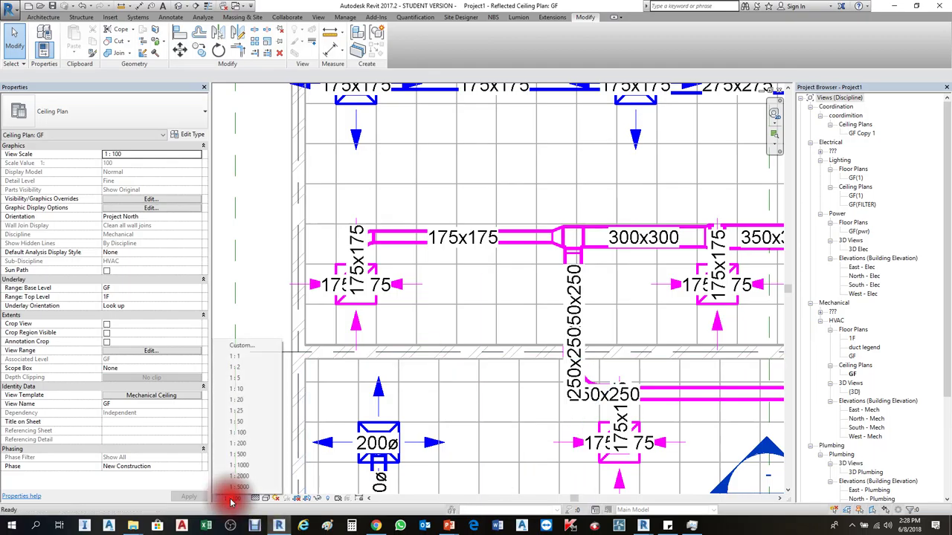
pyautogui.click(239, 421)
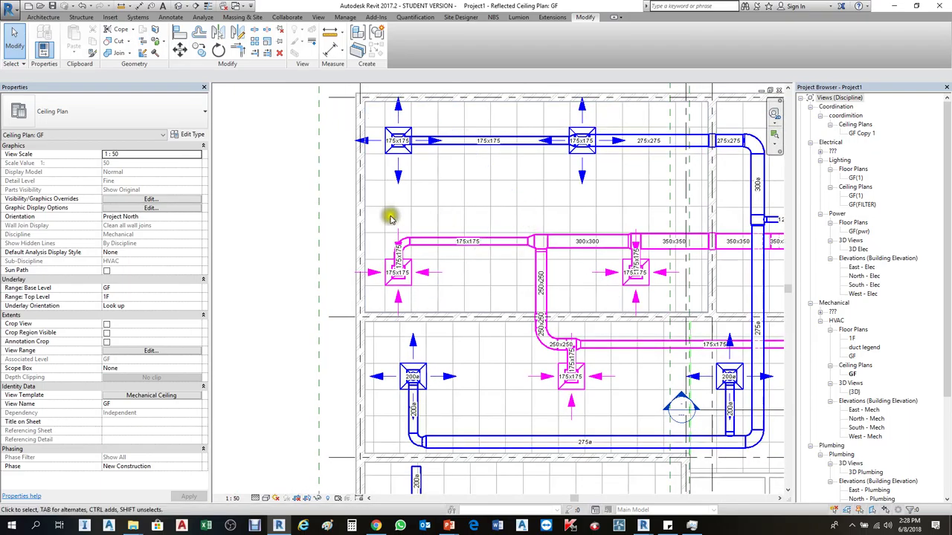
pyautogui.scroll(2, 684, 273)
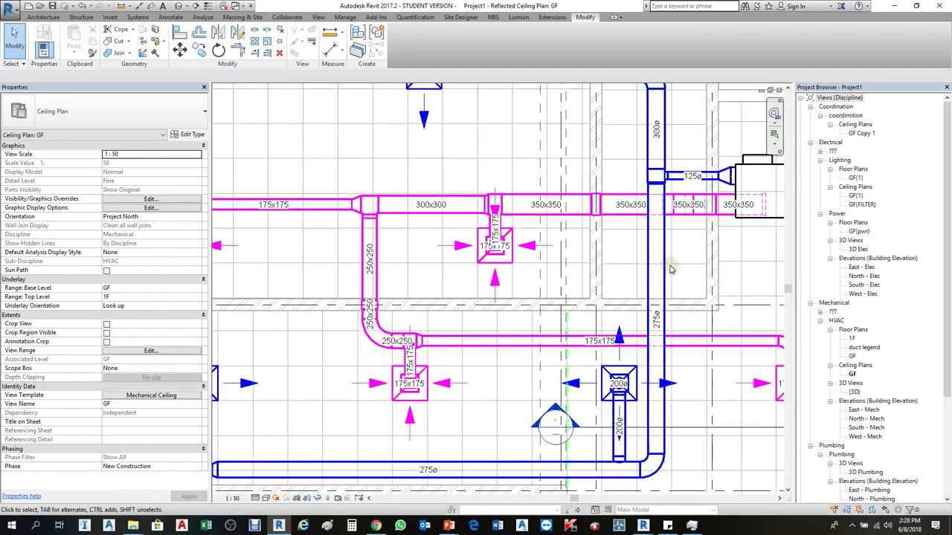
pyautogui.scroll(-3, 565, 293)
pyautogui.scroll(2, 398, 361)
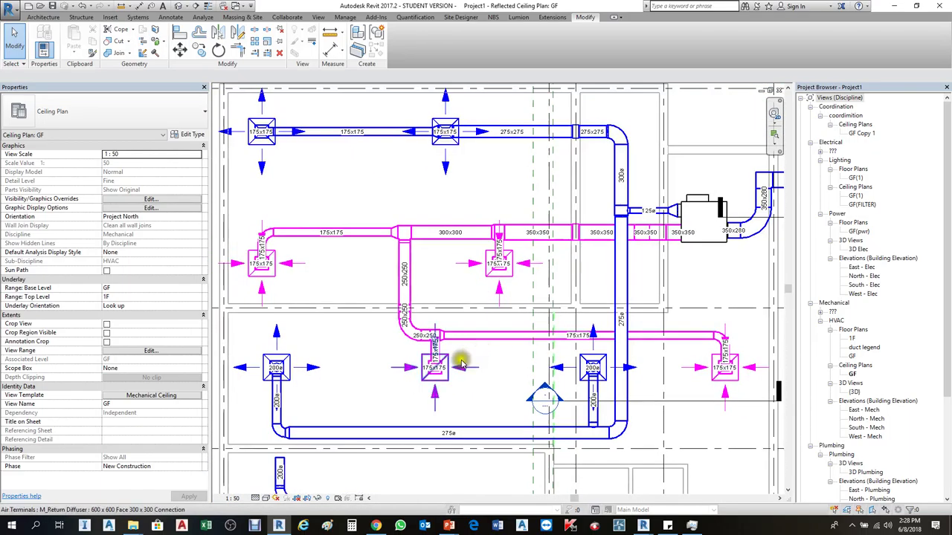
pyautogui.scroll(2, 420, 371)
pyautogui.scroll(2, 425, 343)
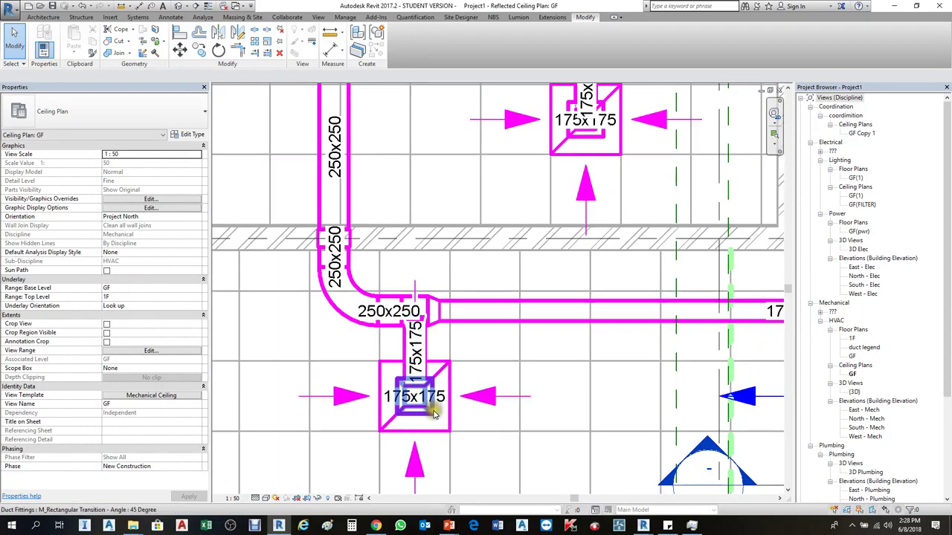
pyautogui.scroll(2, 443, 400)
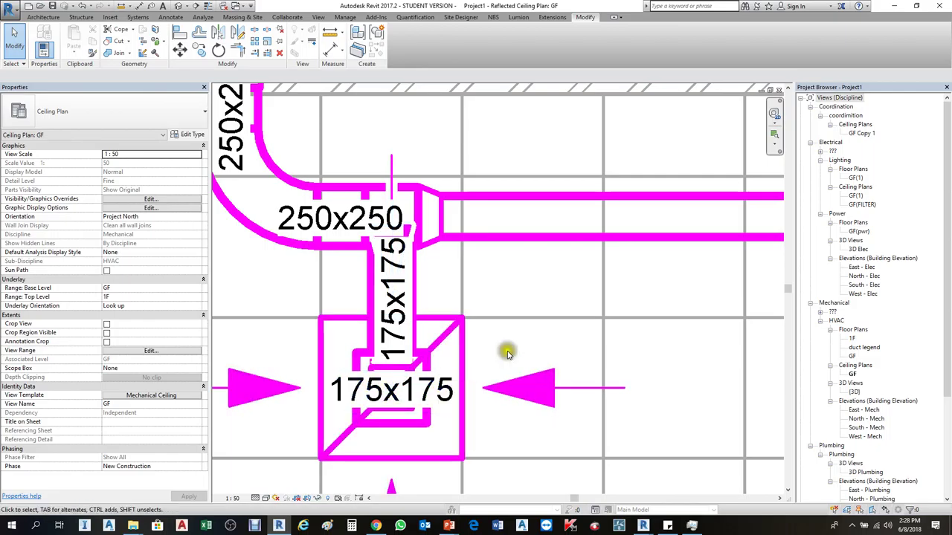
pyautogui.scroll(-1, 506, 353)
pyautogui.scroll(1, 461, 386)
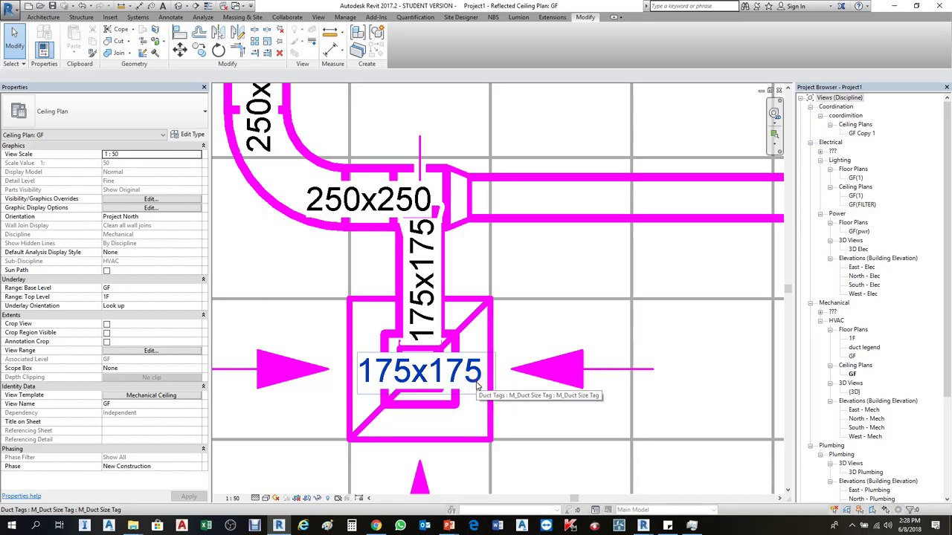
pyautogui.click(475, 382)
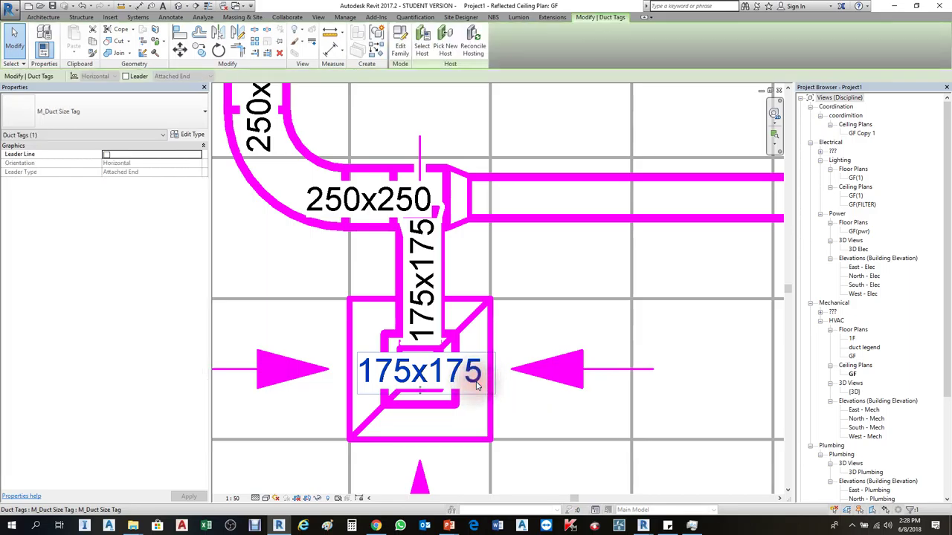
pyautogui.click(470, 373)
pyautogui.click(468, 374)
pyautogui.press('Escape')
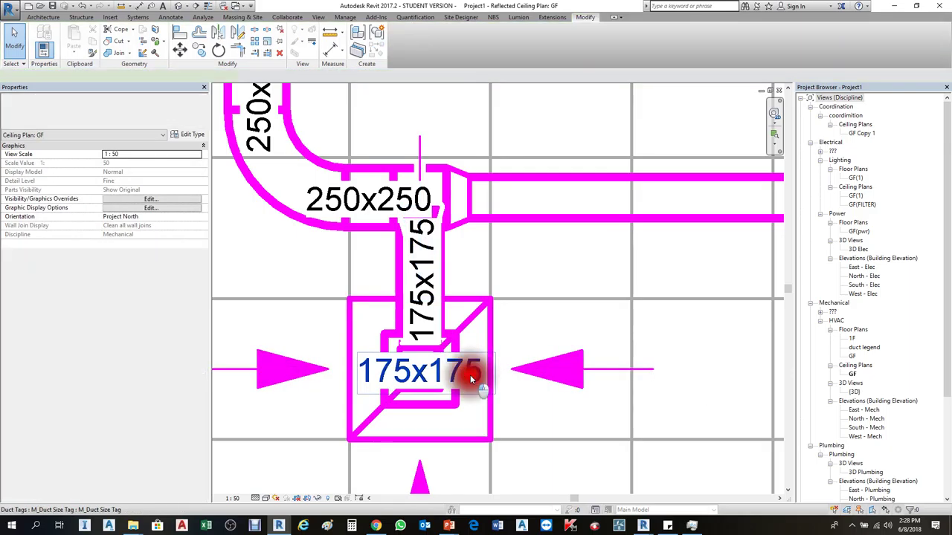
pyautogui.click(470, 374)
pyautogui.press('Escape')
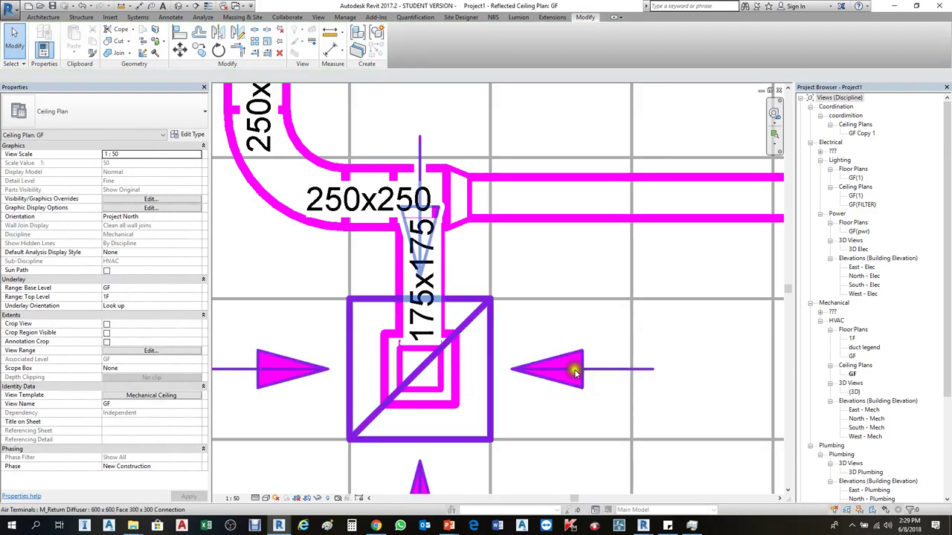
pyautogui.scroll(-3, 565, 367)
pyautogui.scroll(-3, 492, 367)
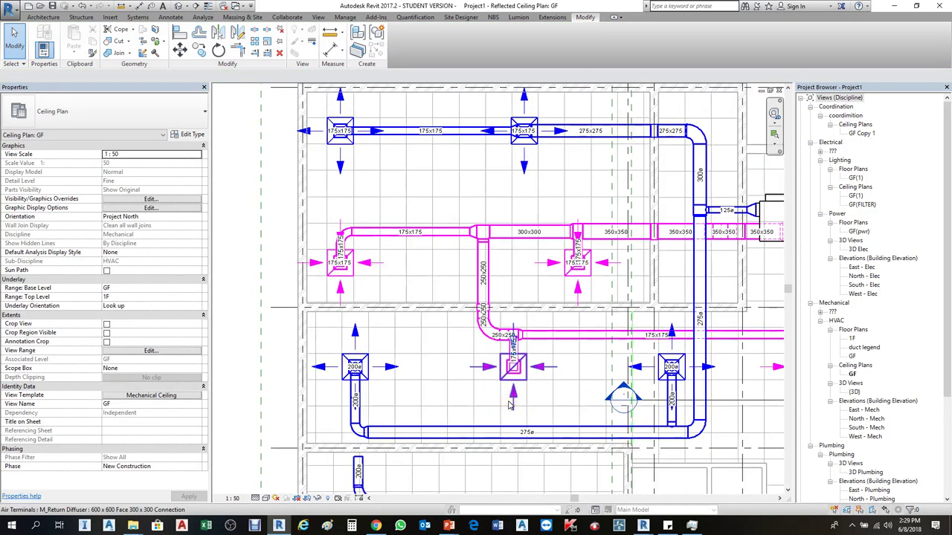
pyautogui.scroll(-2, 509, 401)
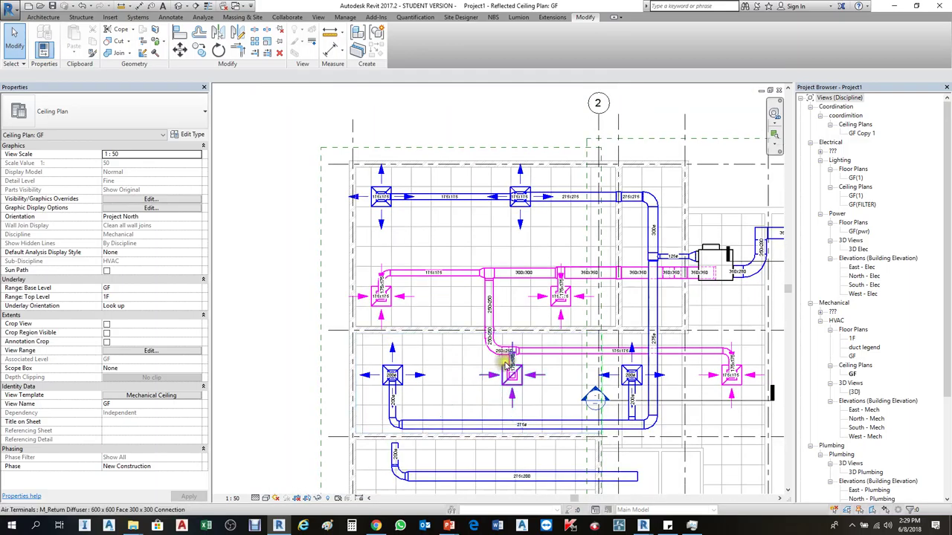
pyautogui.scroll(1, 506, 365)
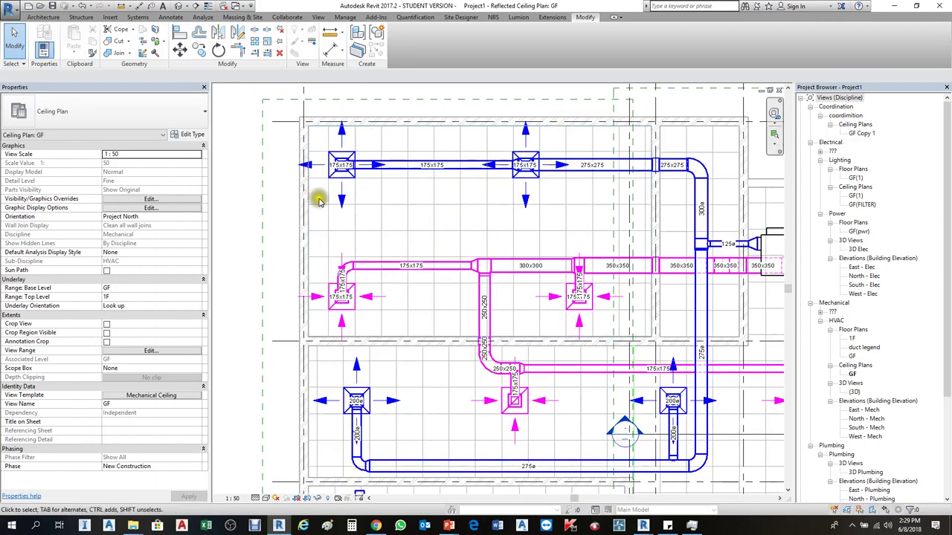
pyautogui.scroll(-1, 321, 206)
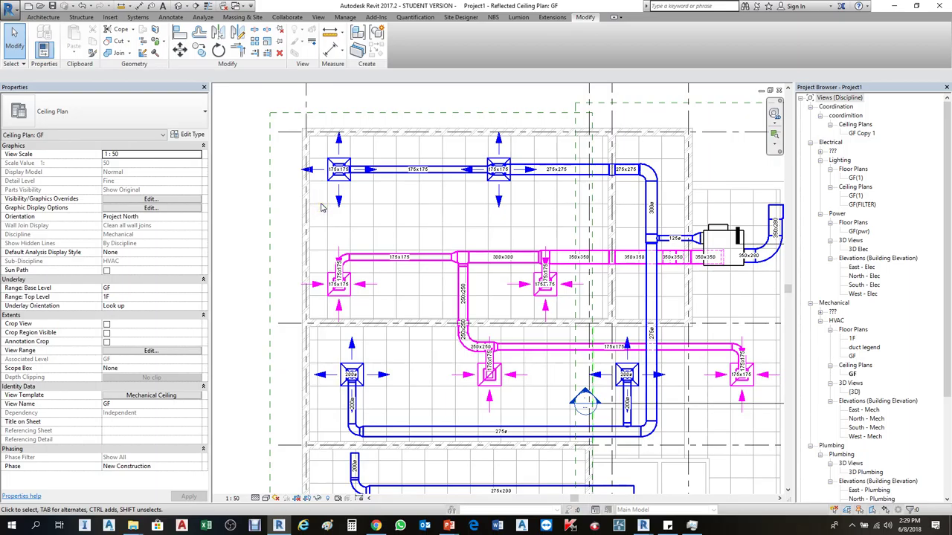
# Start Tag by Category (TG) on the duct and cancel it without placing a tag
pyautogui.press('t')
pyautogui.press('g')
pyautogui.scroll(2, 393, 173)
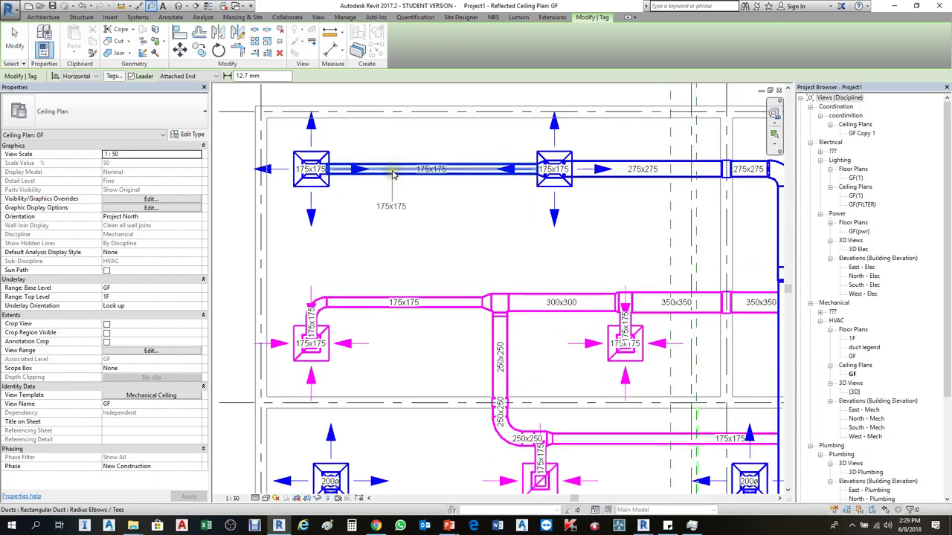
pyautogui.scroll(1, 393, 173)
pyautogui.scroll(1, 391, 171)
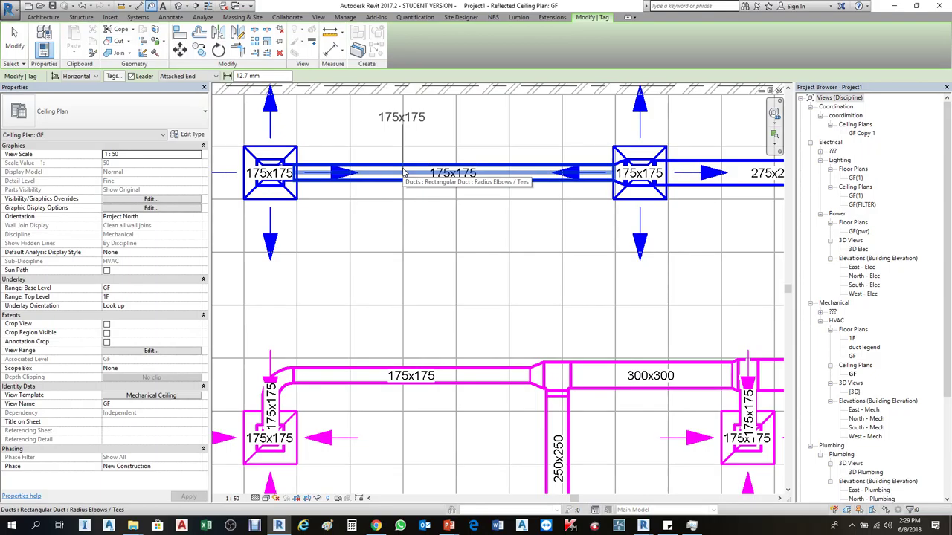
pyautogui.press('Escape')
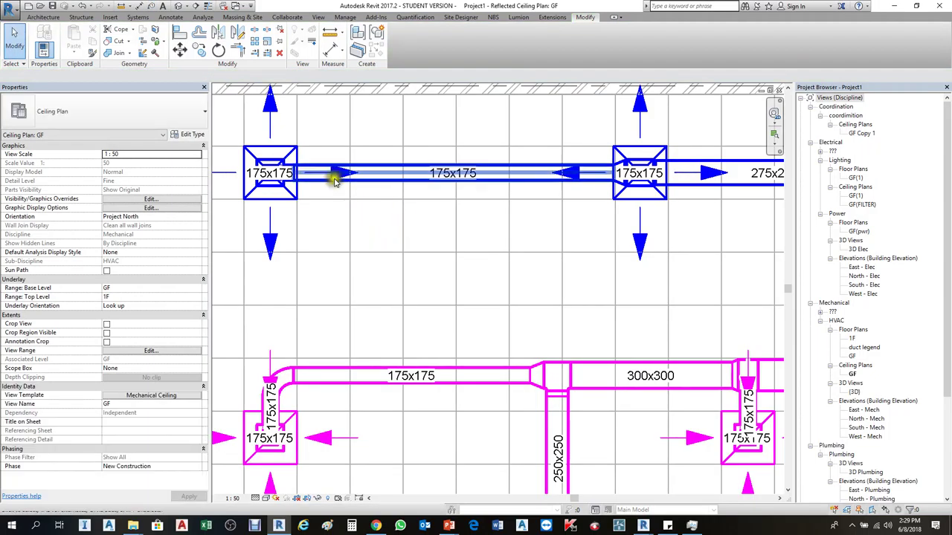
# Start Load Family from the Insert tab and browse the Annotations tag families
pyautogui.click(115, 18)
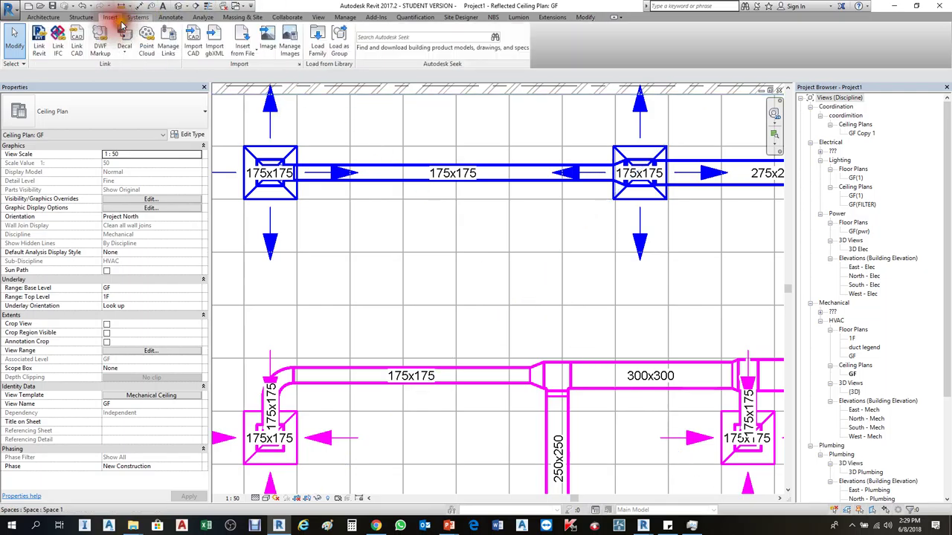
pyautogui.click(314, 37)
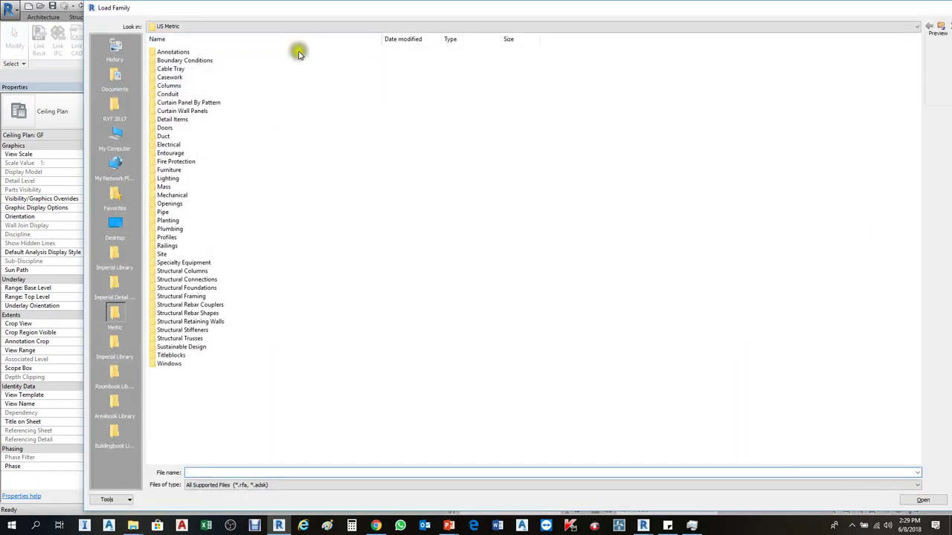
pyautogui.click(173, 54)
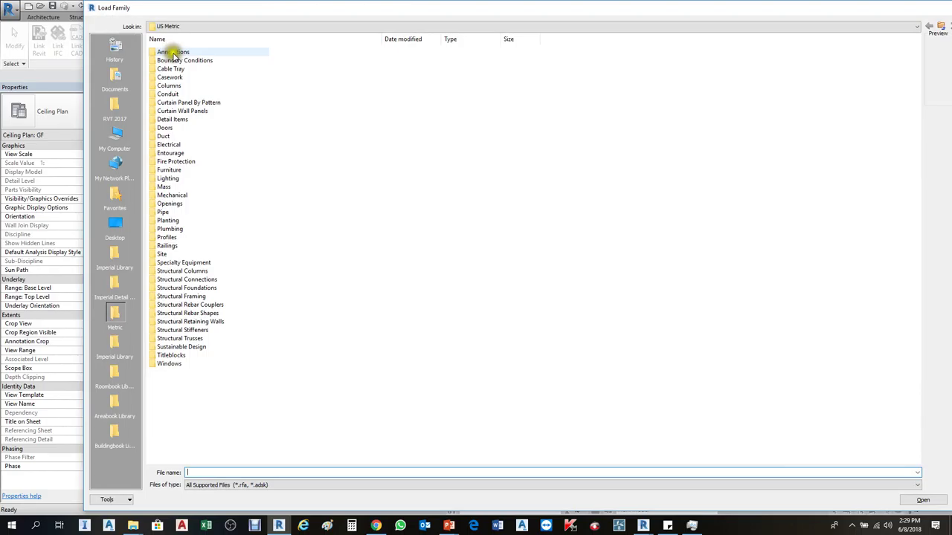
pyautogui.rightClick(177, 58)
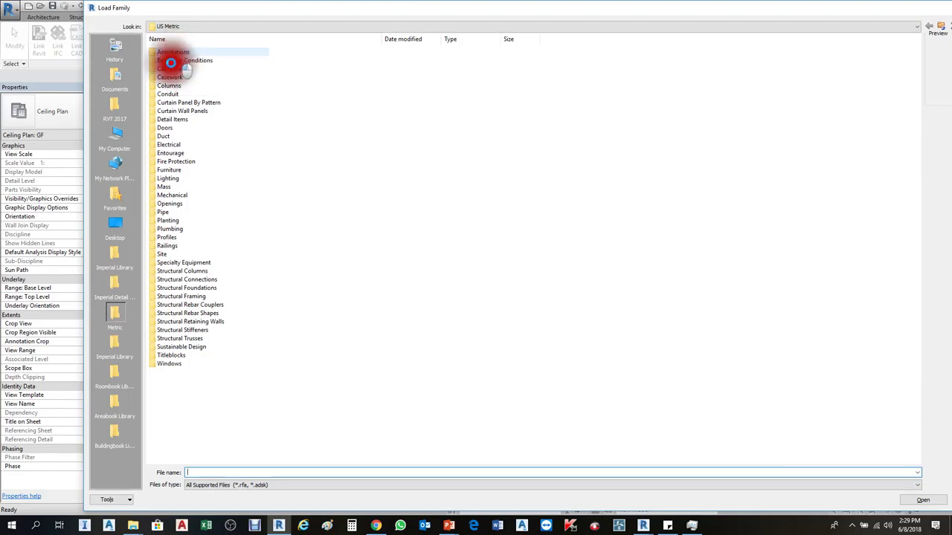
pyautogui.click(179, 60)
pyautogui.doubleClick(185, 51)
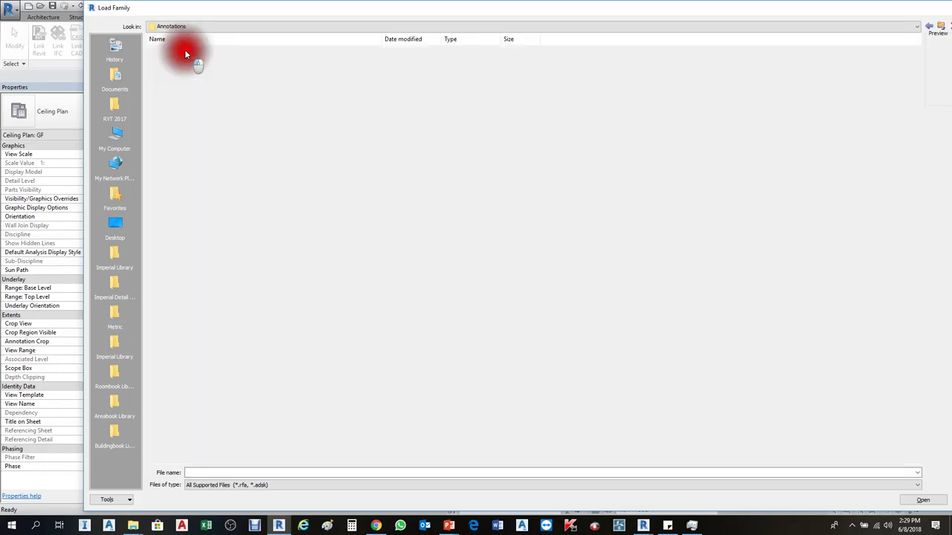
pyautogui.click(183, 119)
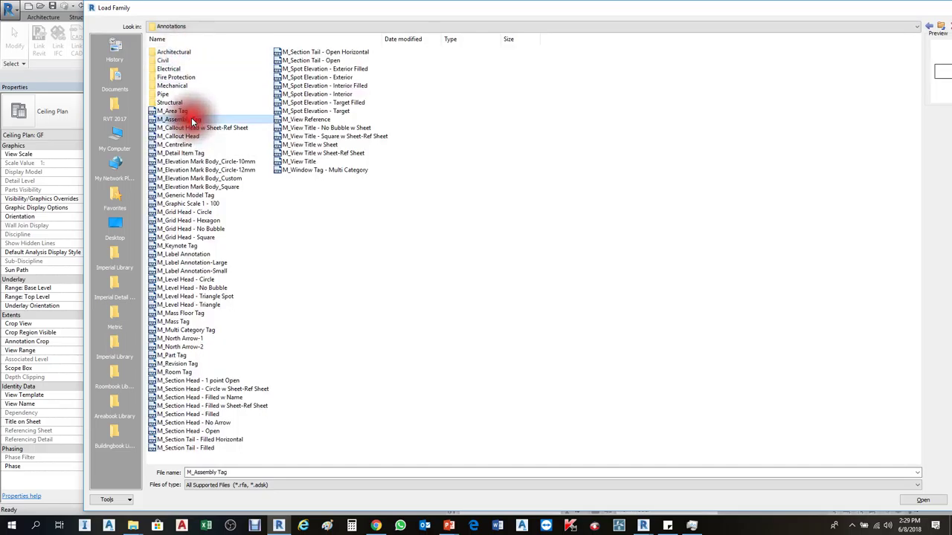
pyautogui.click(186, 160)
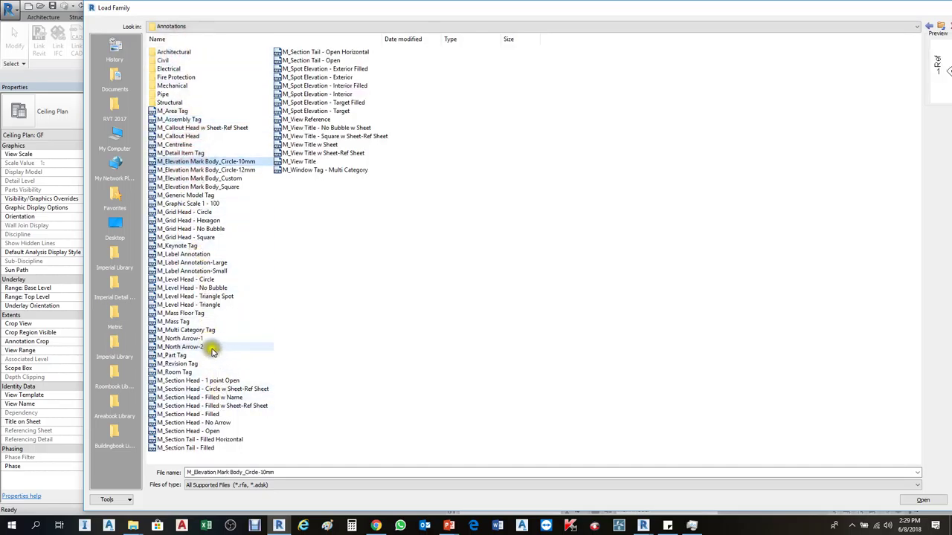
pyautogui.click(182, 330)
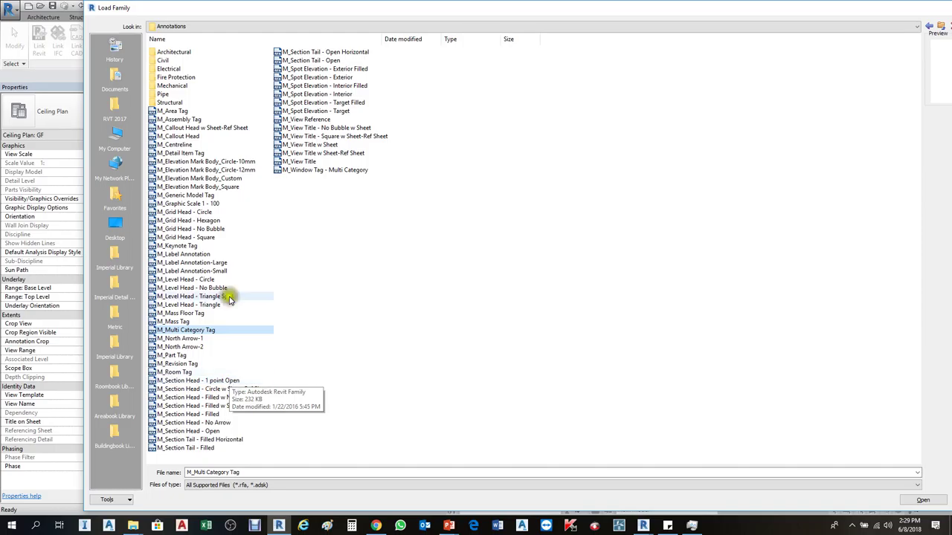
pyautogui.click(192, 195)
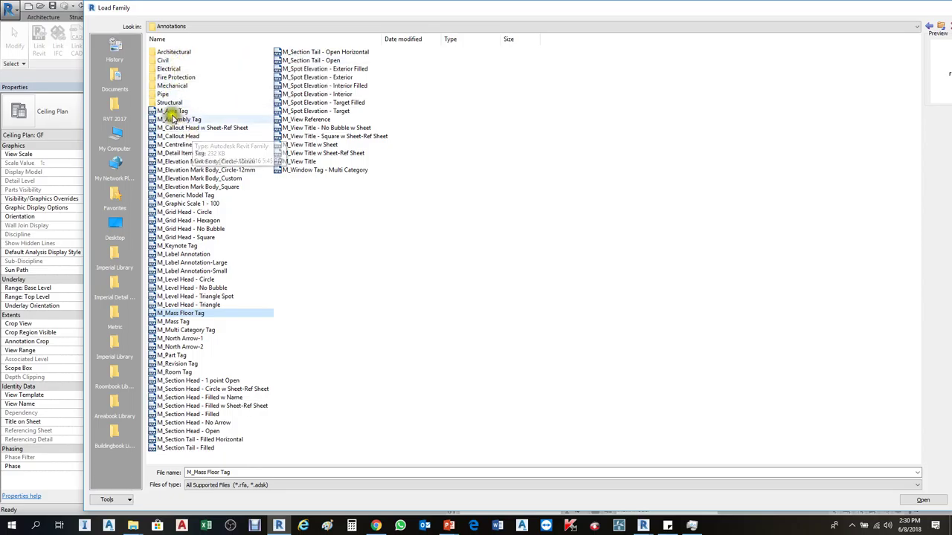
# Go into Mechanical > Duct and load the M_Bottom Elevation Duct Tag family
pyautogui.click(179, 87)
pyautogui.doubleClick(179, 88)
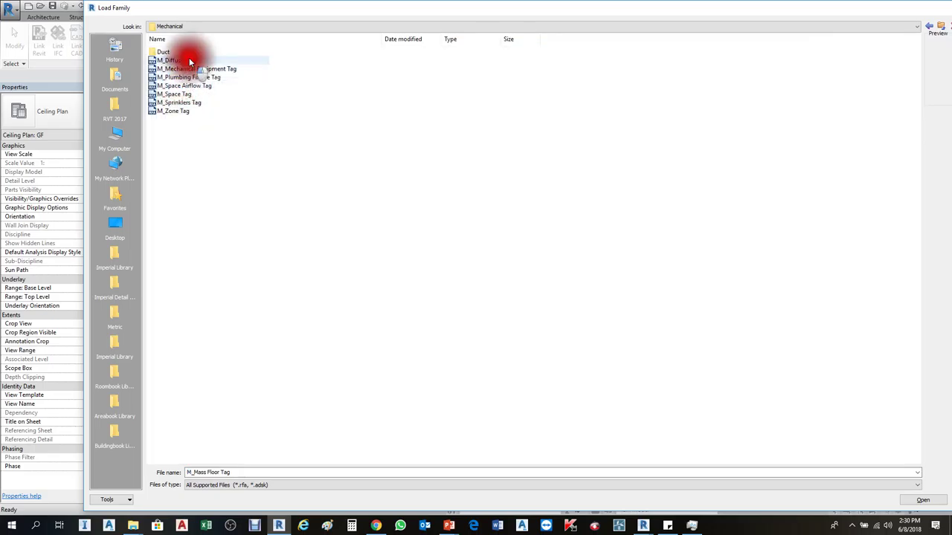
pyautogui.click(201, 69)
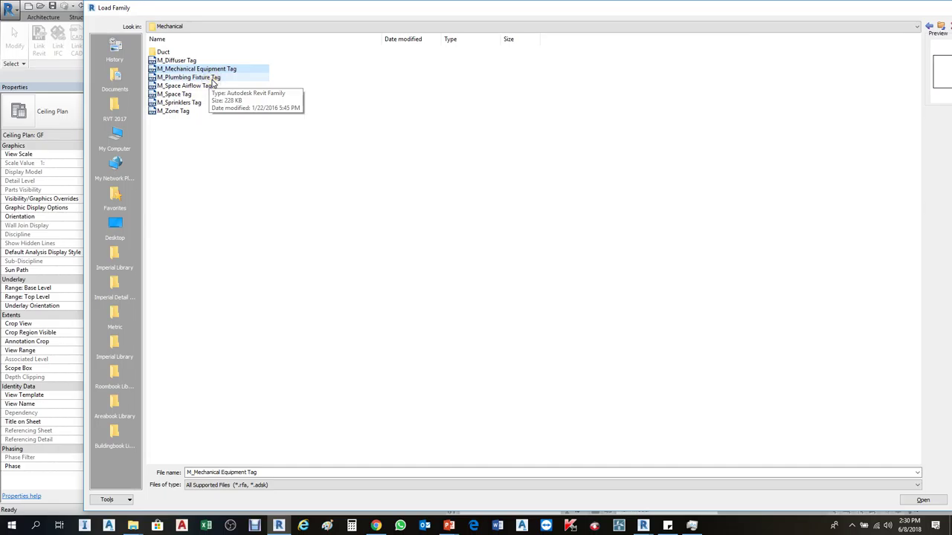
pyautogui.click(212, 79)
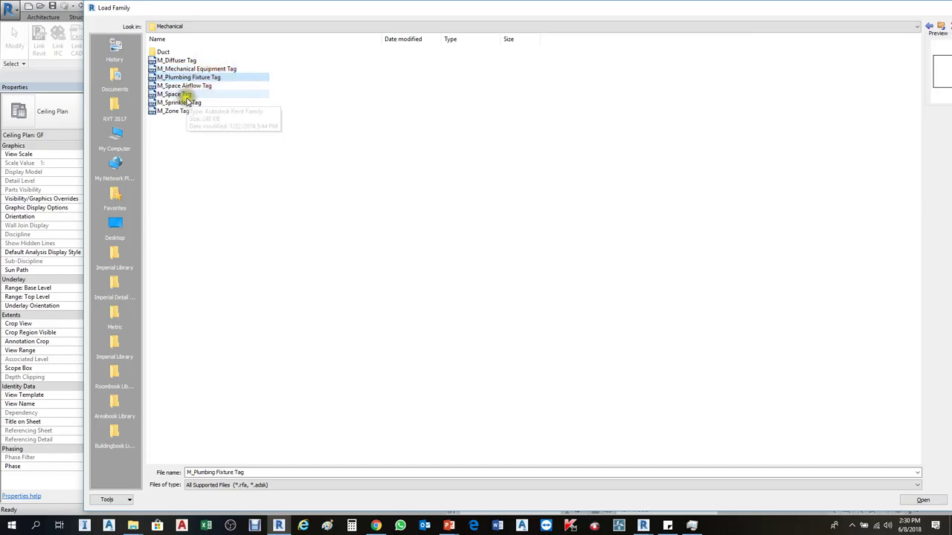
pyautogui.click(190, 94)
pyautogui.click(192, 102)
pyautogui.click(188, 111)
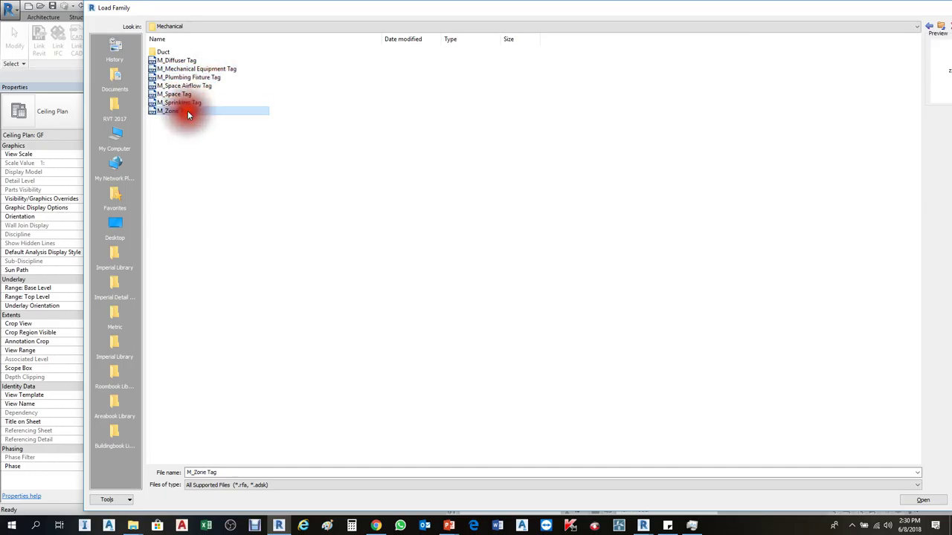
pyautogui.doubleClick(166, 51)
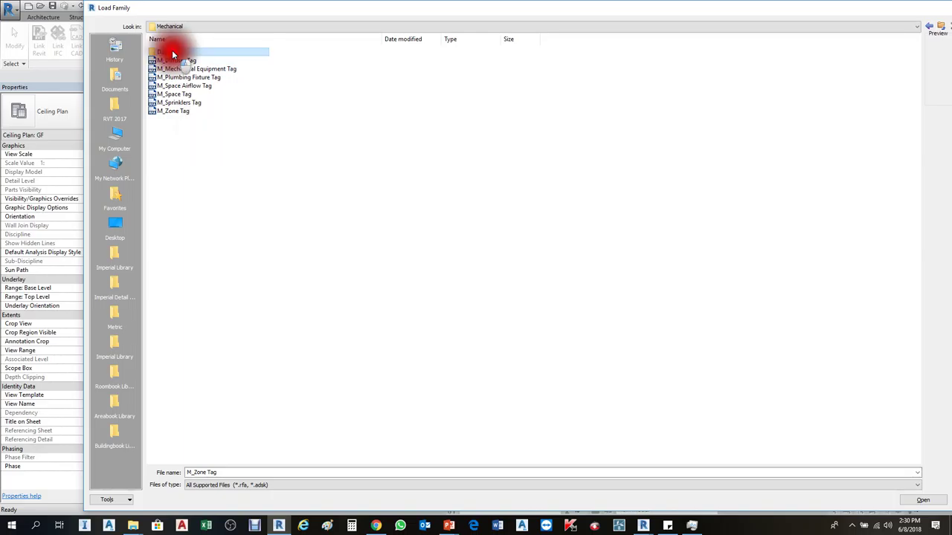
pyautogui.click(211, 52)
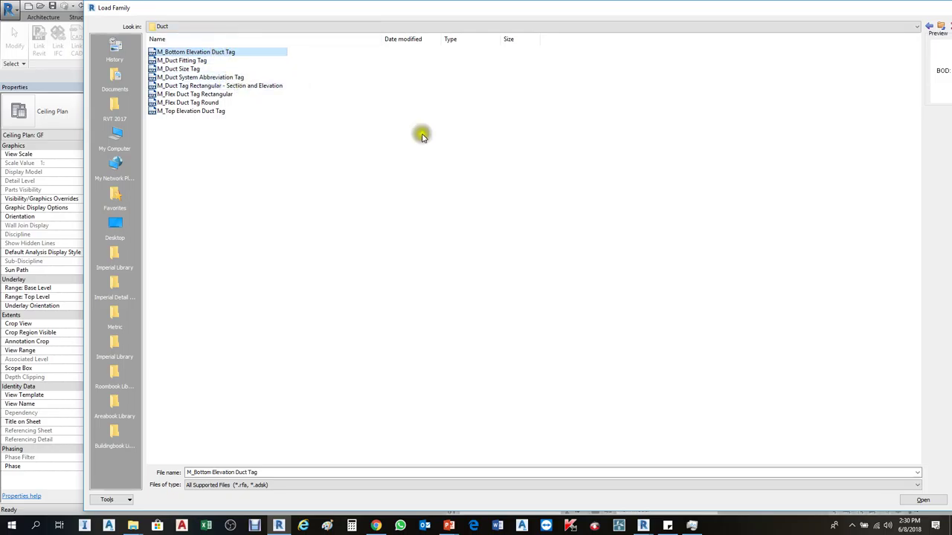
pyautogui.click(930, 501)
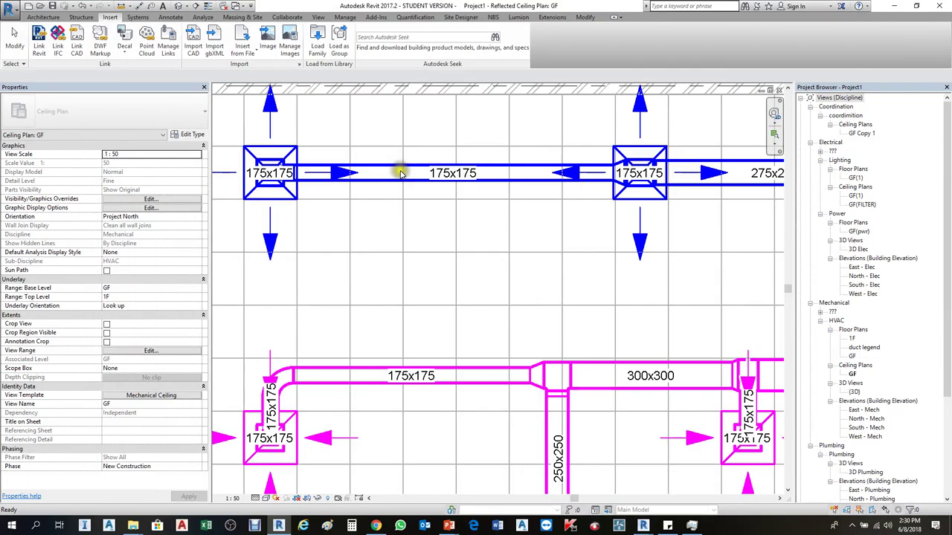
# Tag the upper duct with BOD: 3123 and the lower duct with BOD: 3513 using TG
pyautogui.moveTo(427, 236); pyautogui.dragTo(483, 320, button='middle')
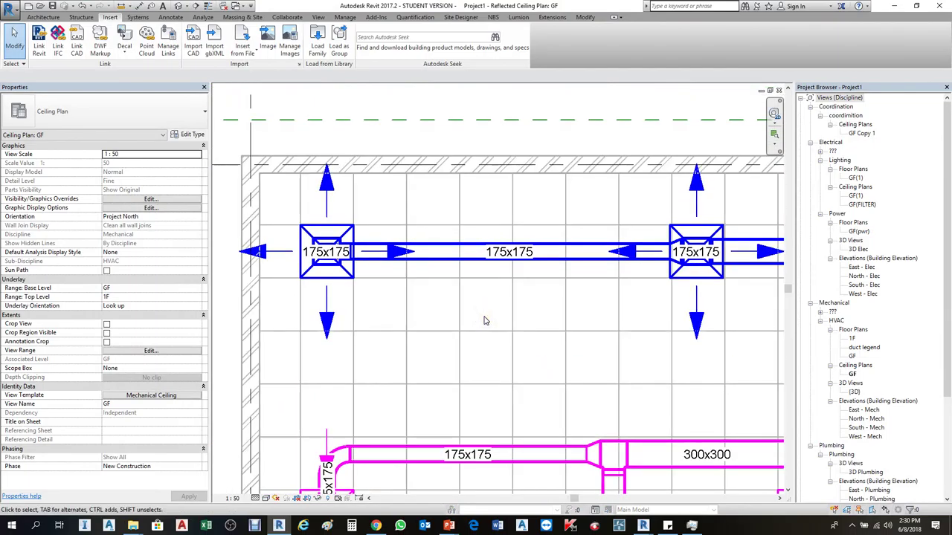
pyautogui.press('t')
pyautogui.press('g')
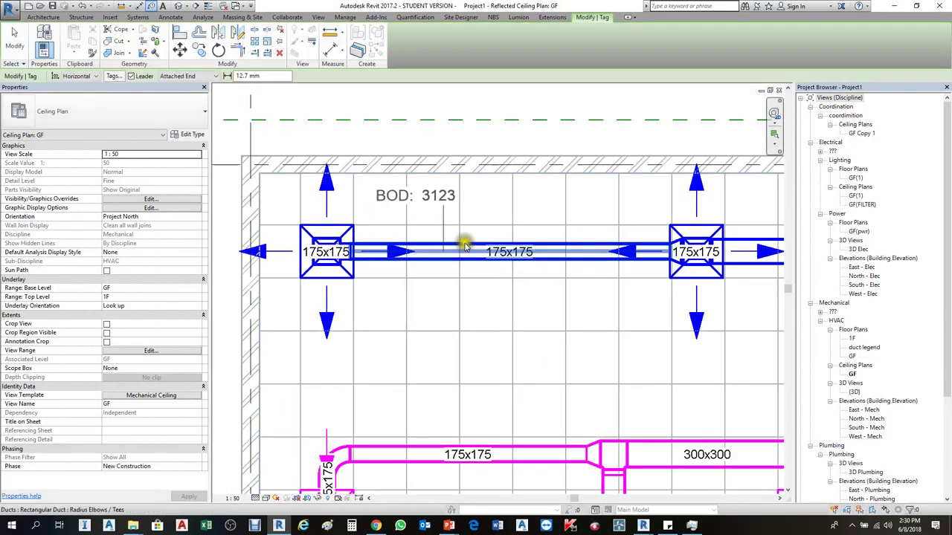
pyautogui.click(467, 248)
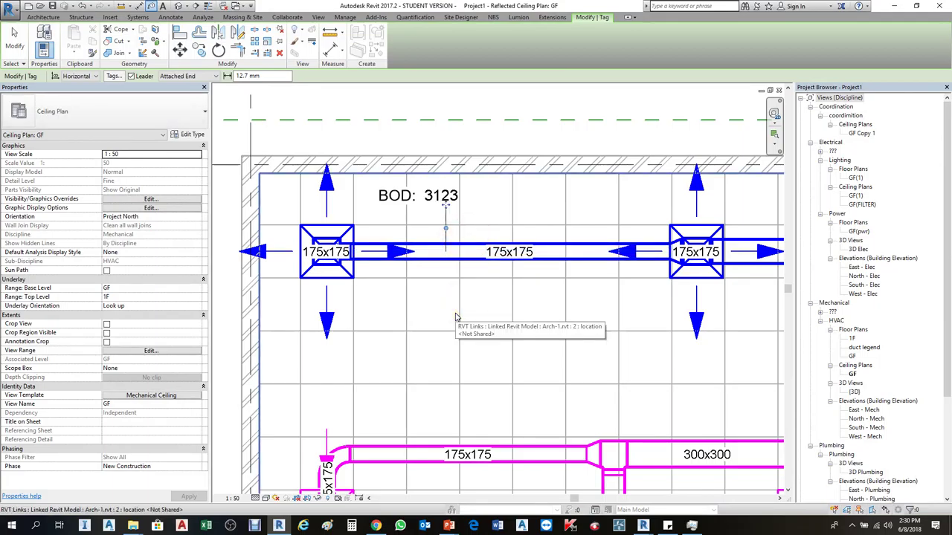
pyautogui.scroll(-3, 472, 224)
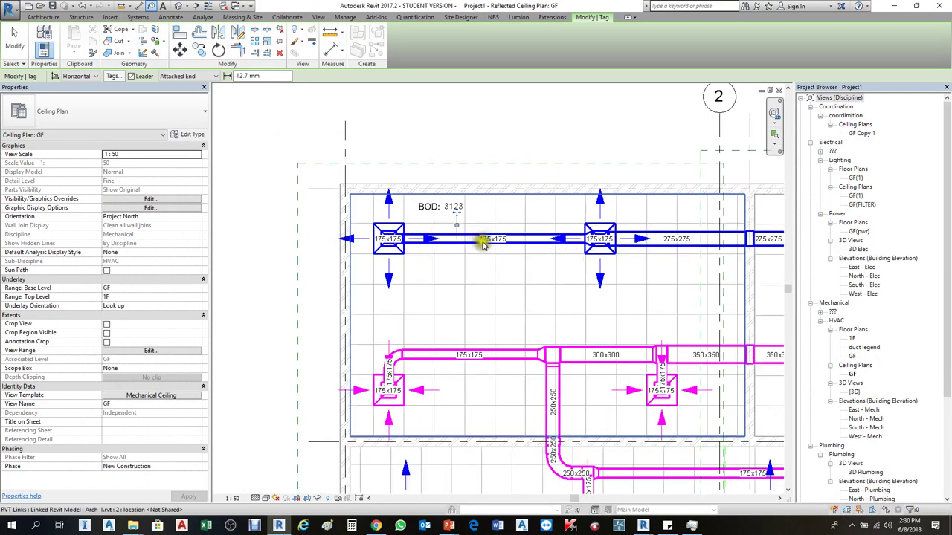
pyautogui.scroll(2, 483, 244)
pyautogui.click(488, 386)
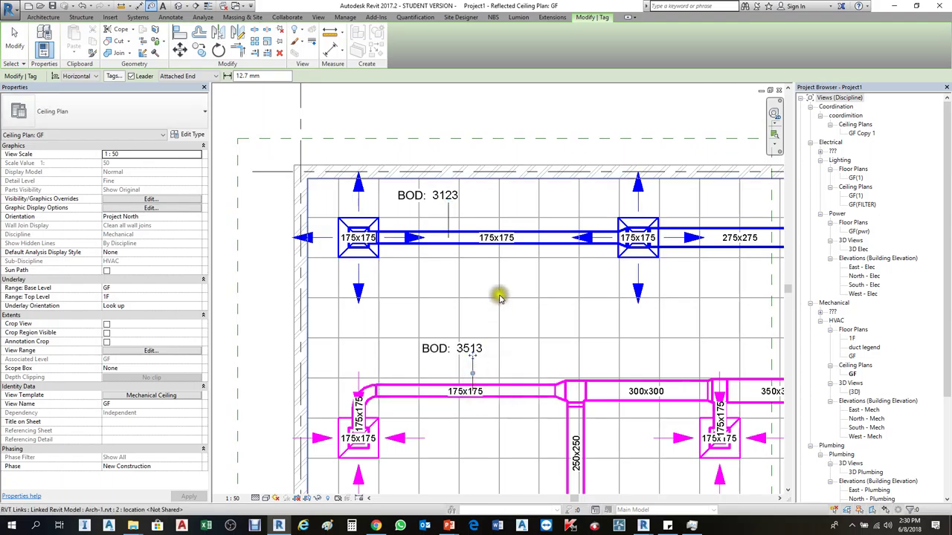
pyautogui.scroll(-2, 496, 298)
pyautogui.press('Escape')
# Select the lower duct's 175x175 size tag, then clear the selection
pyautogui.scroll(2, 467, 333)
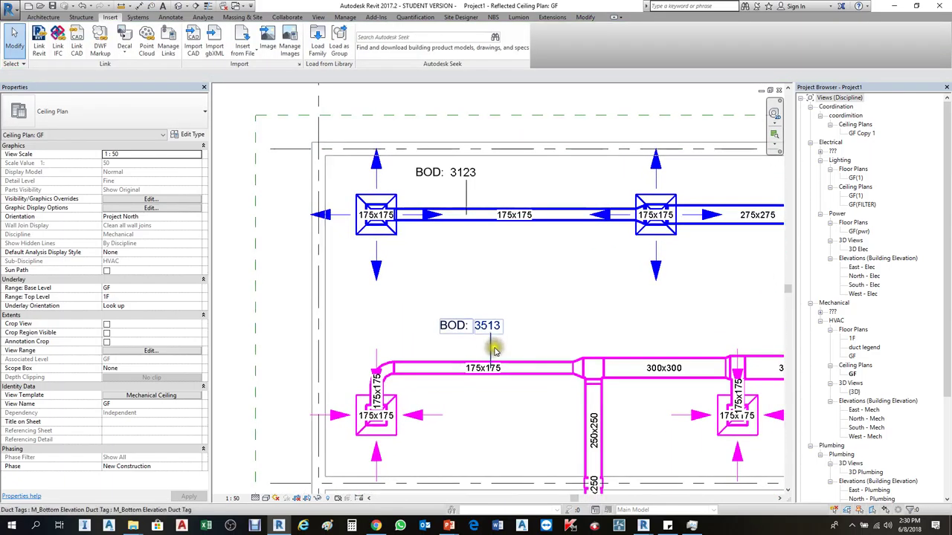
pyautogui.scroll(2, 480, 372)
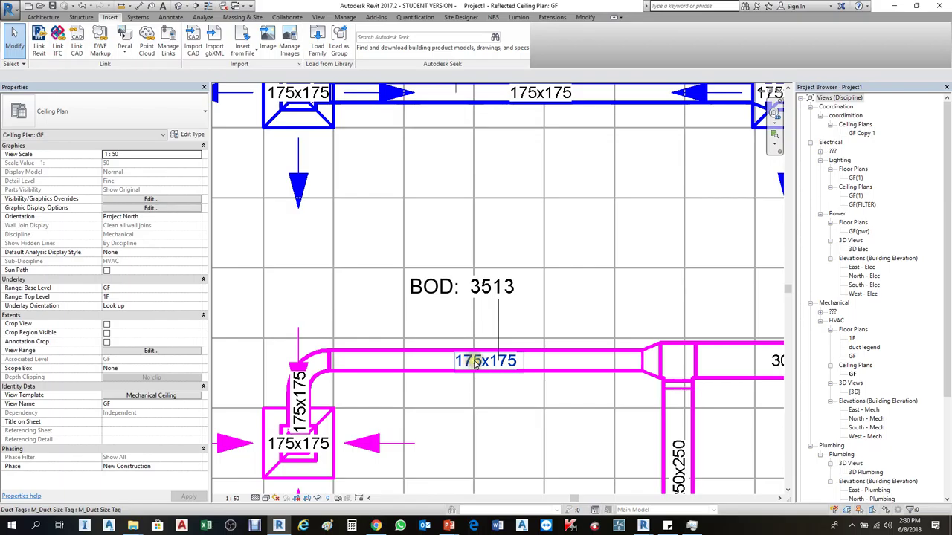
pyautogui.click(476, 362)
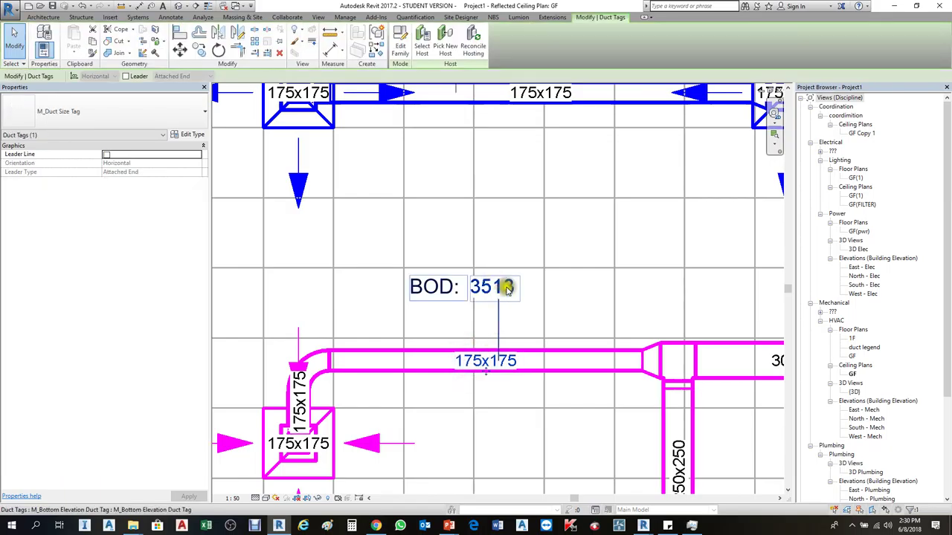
pyautogui.click(542, 299)
pyautogui.click(489, 287)
# Select the BOD: 3513 tag and open its family in the family editor
pyautogui.click(489, 355)
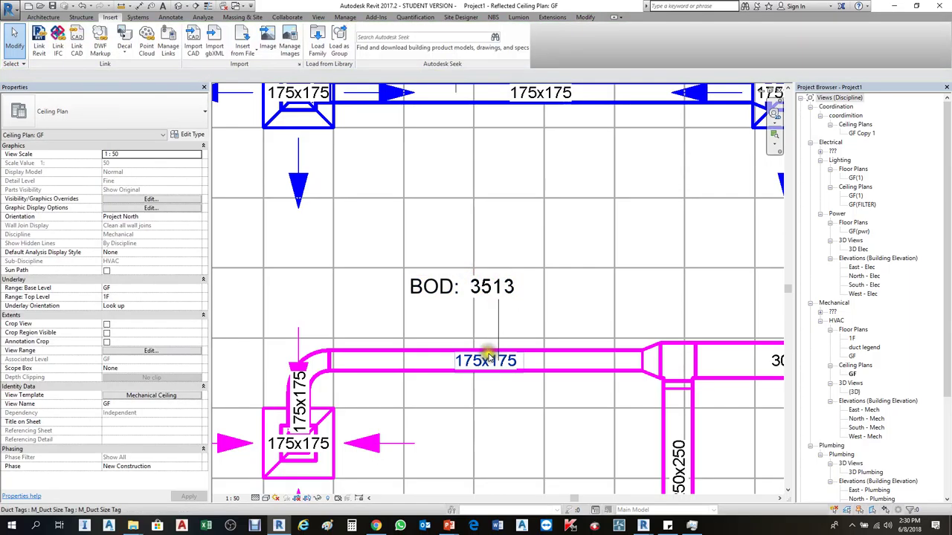
pyautogui.click(497, 287)
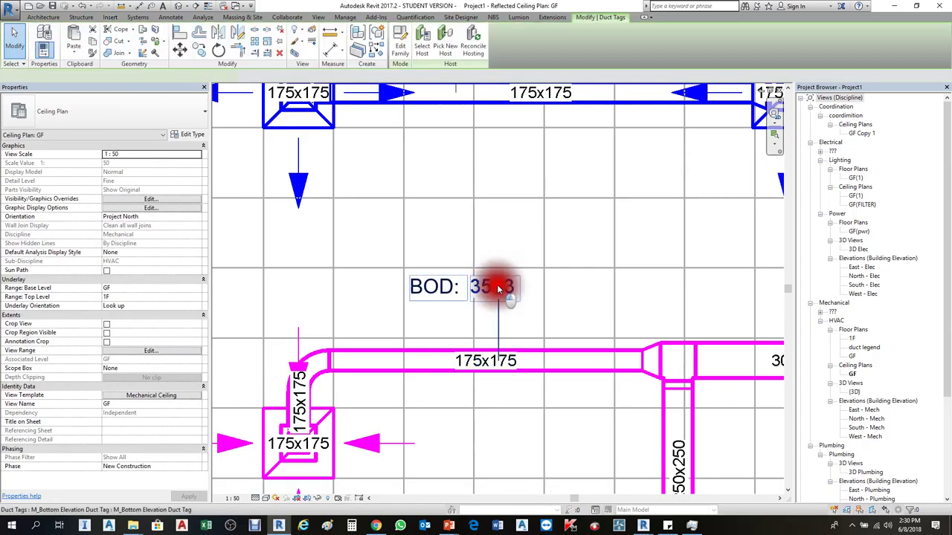
pyautogui.click(401, 43)
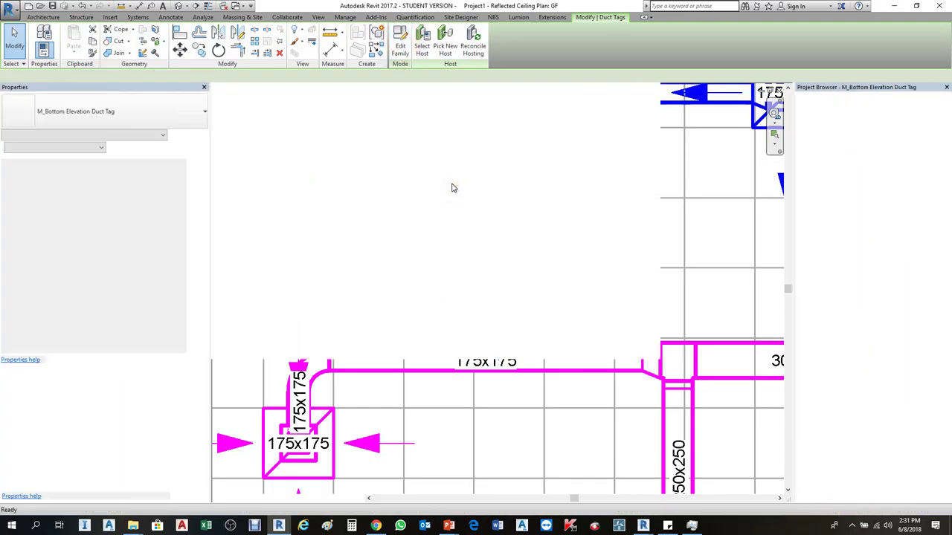
# Inspect the BOD: text and select the 200mm elevation label in the tag family
pyautogui.click(493, 249)
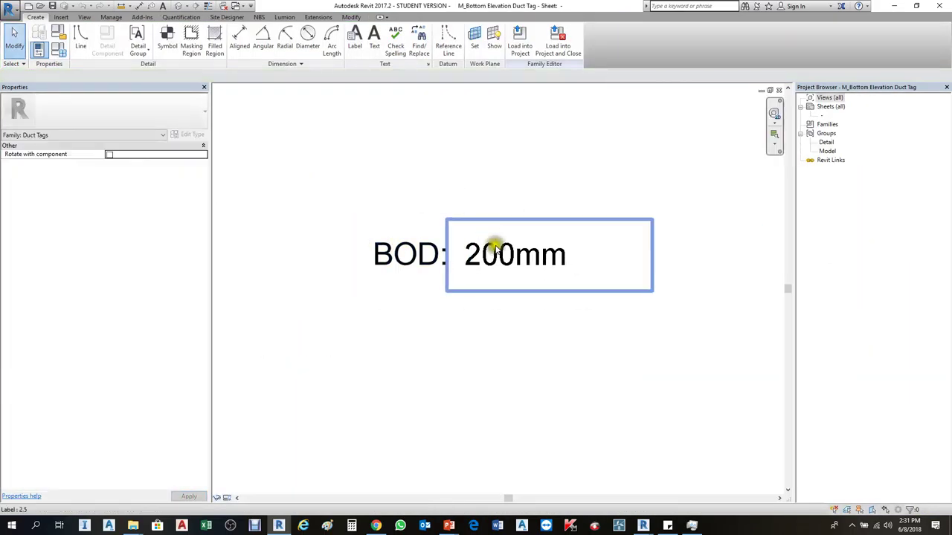
pyautogui.click(493, 251)
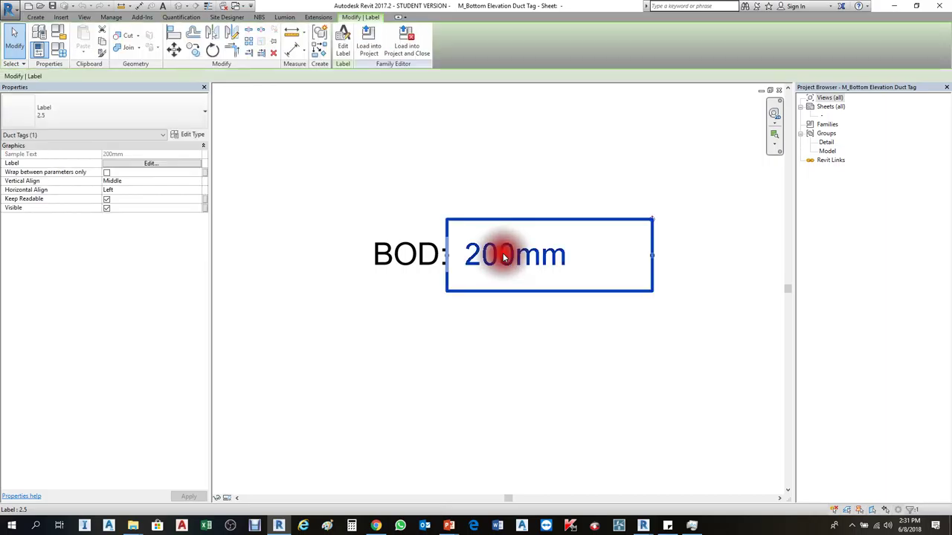
pyautogui.click(411, 142)
pyautogui.click(420, 257)
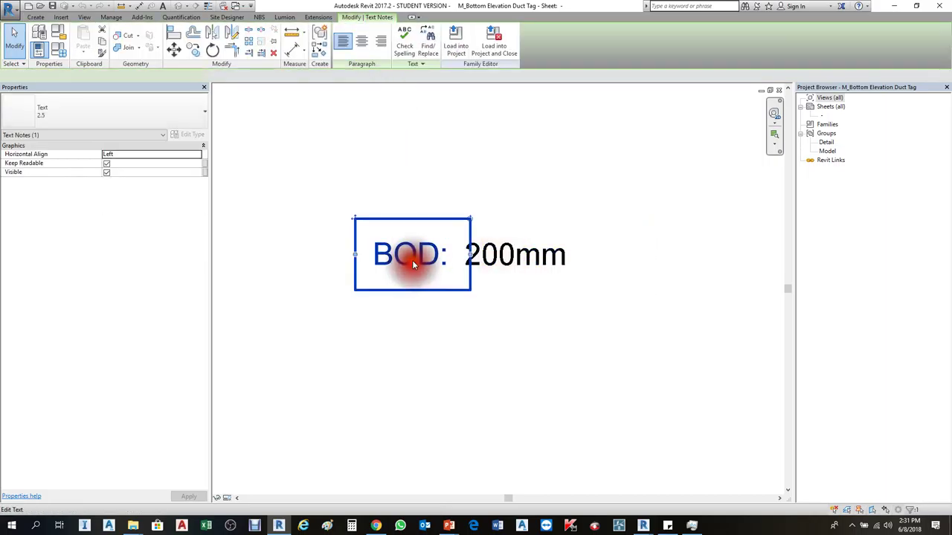
pyautogui.press('Escape')
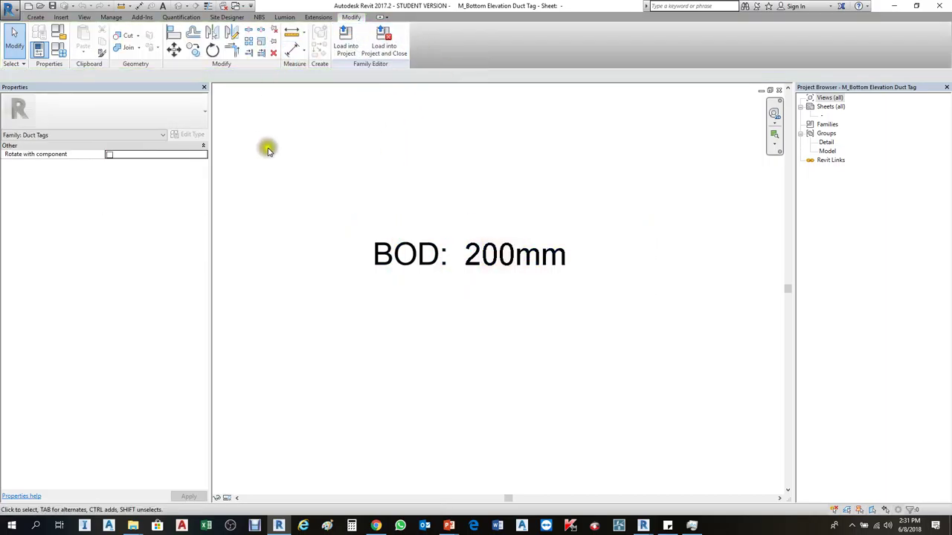
pyautogui.click(435, 242)
pyautogui.click(477, 255)
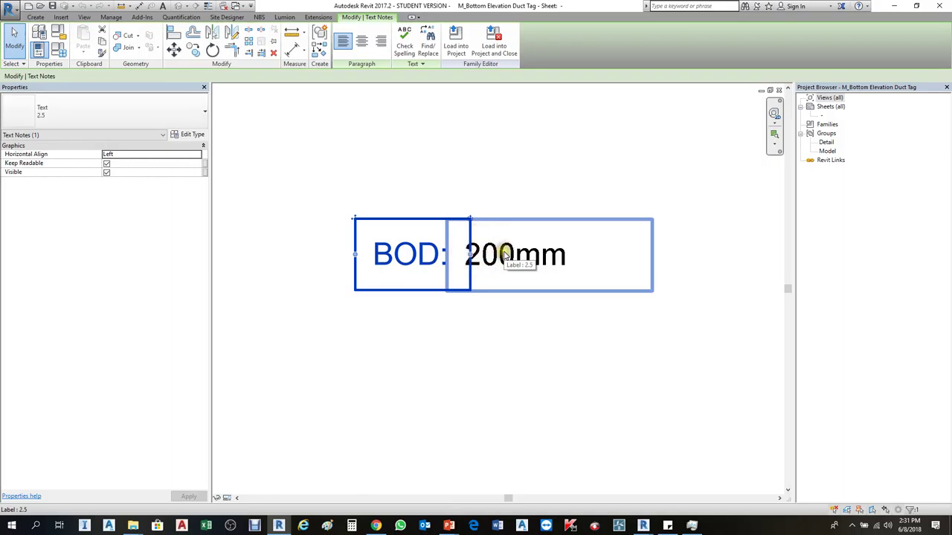
pyautogui.click(504, 255)
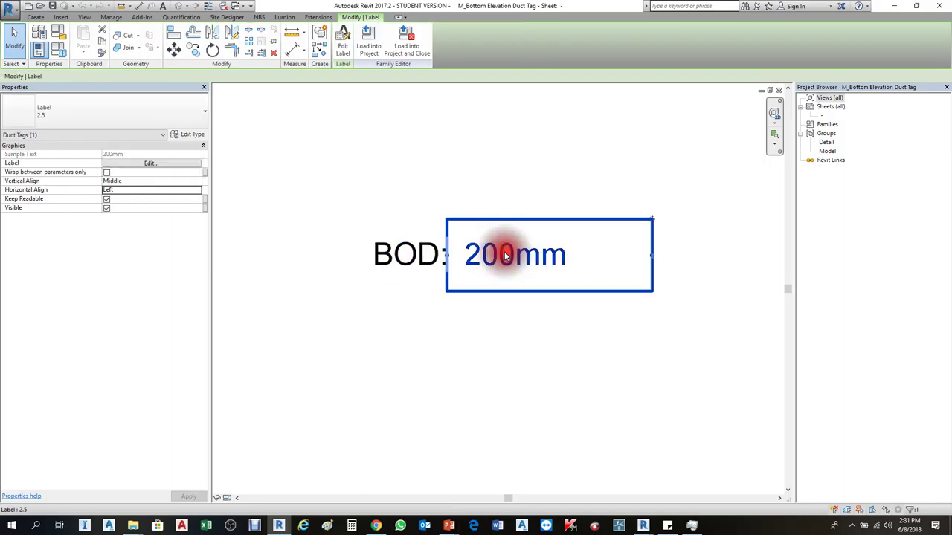
# Add Size to the label with a break after Bottom Elevation, then choose Load into Project
pyautogui.click(343, 45)
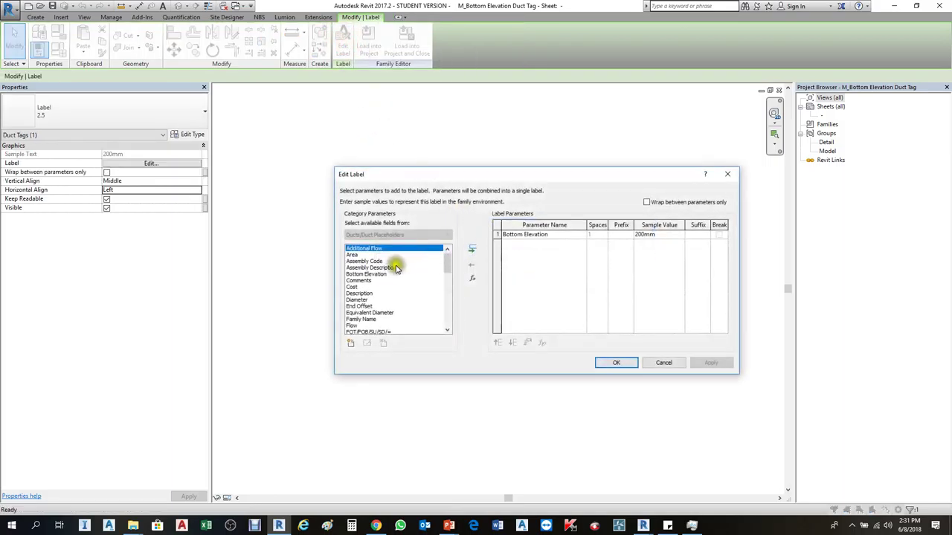
pyautogui.click(387, 268)
pyautogui.press('s')
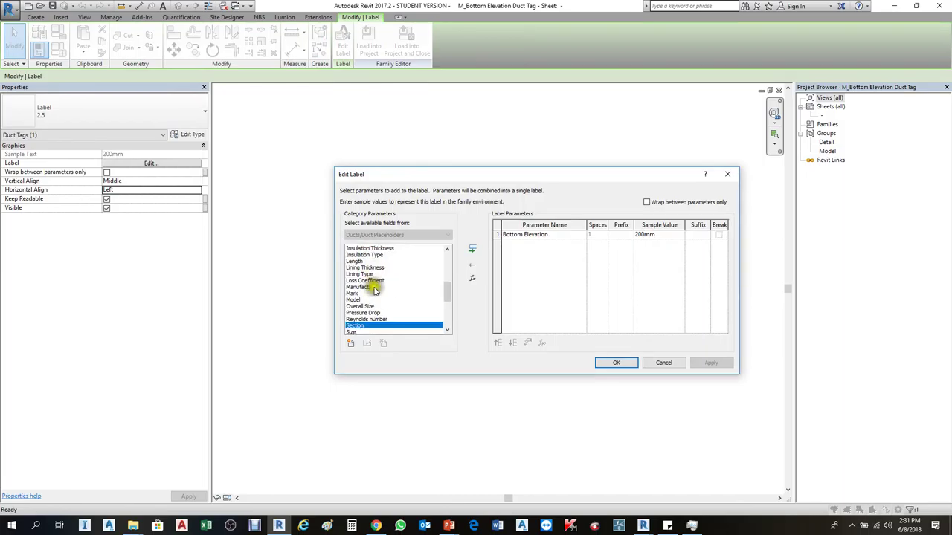
pyautogui.click(353, 332)
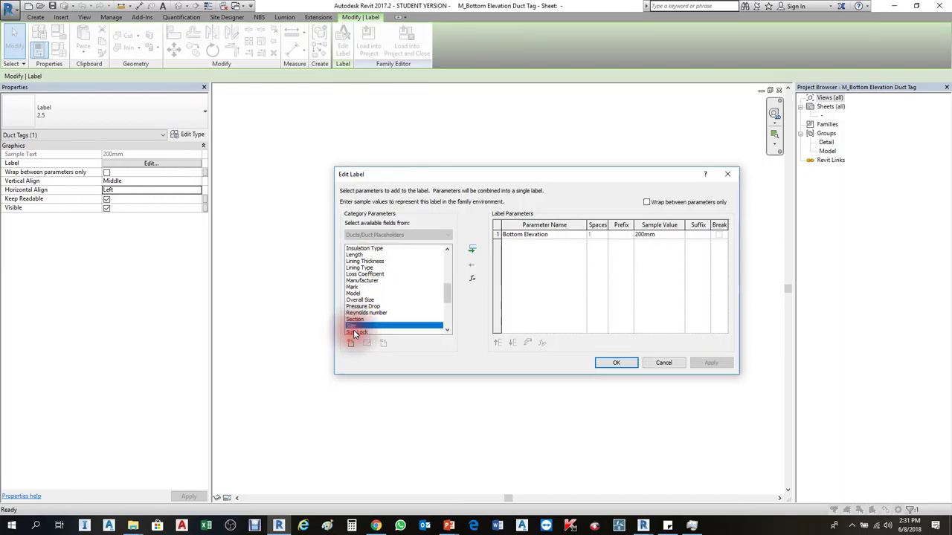
pyautogui.click(472, 251)
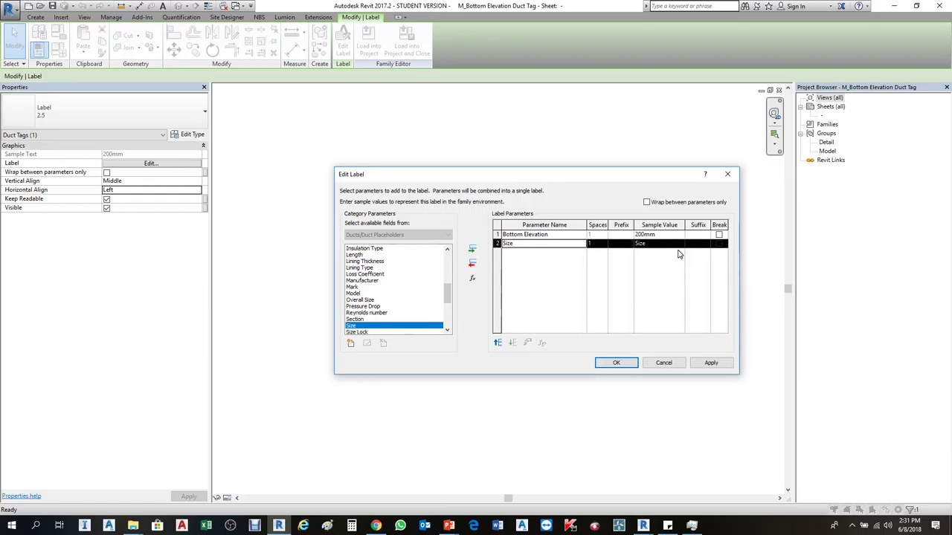
pyautogui.click(719, 235)
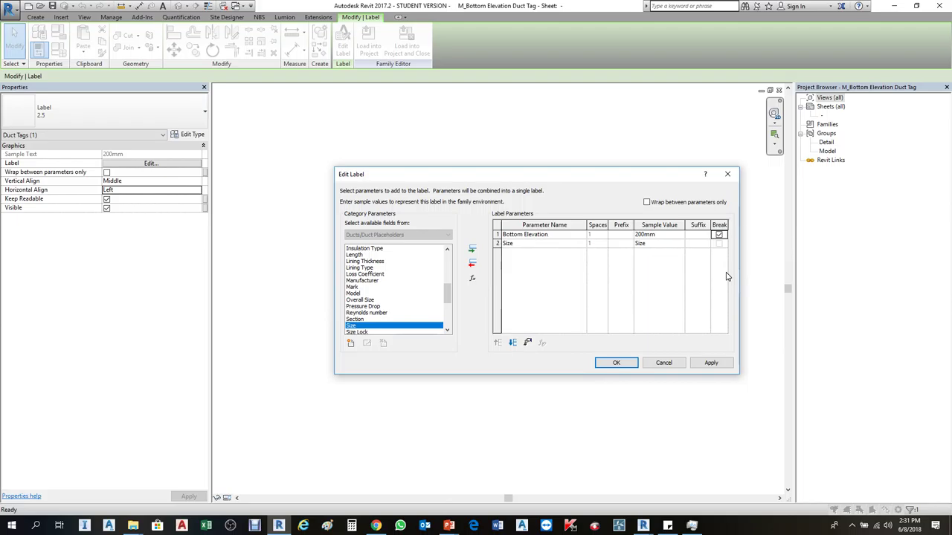
pyautogui.click(712, 362)
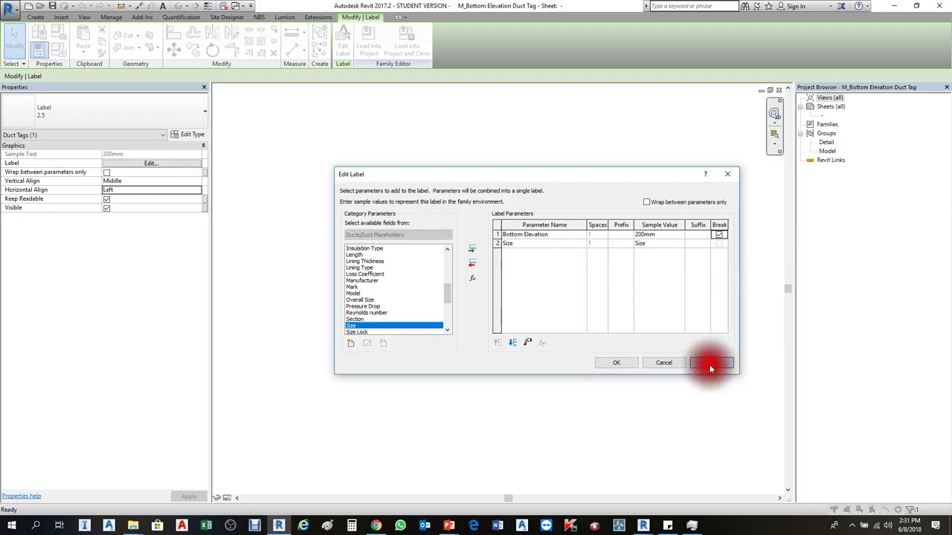
pyautogui.click(613, 362)
pyautogui.click(368, 39)
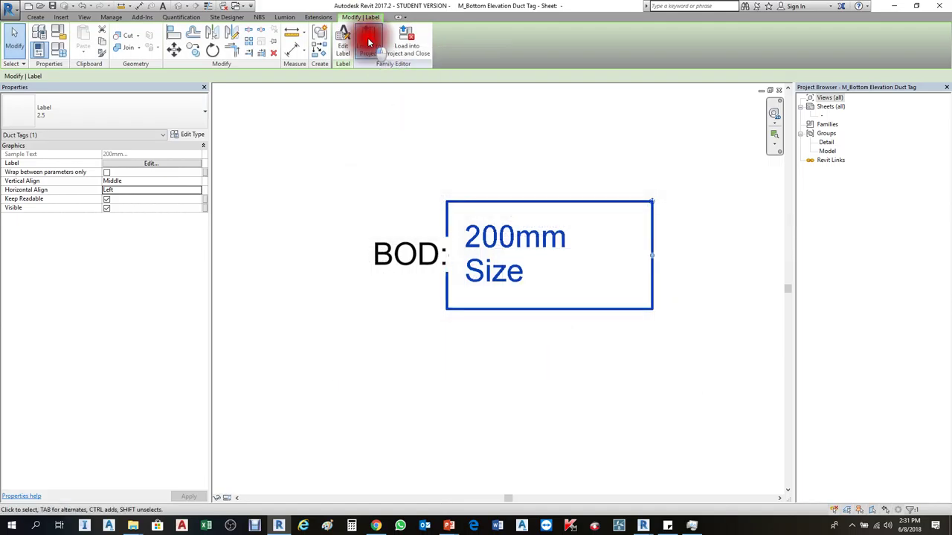
pyautogui.moveTo(446, 170); pyautogui.dragTo(311, 209)
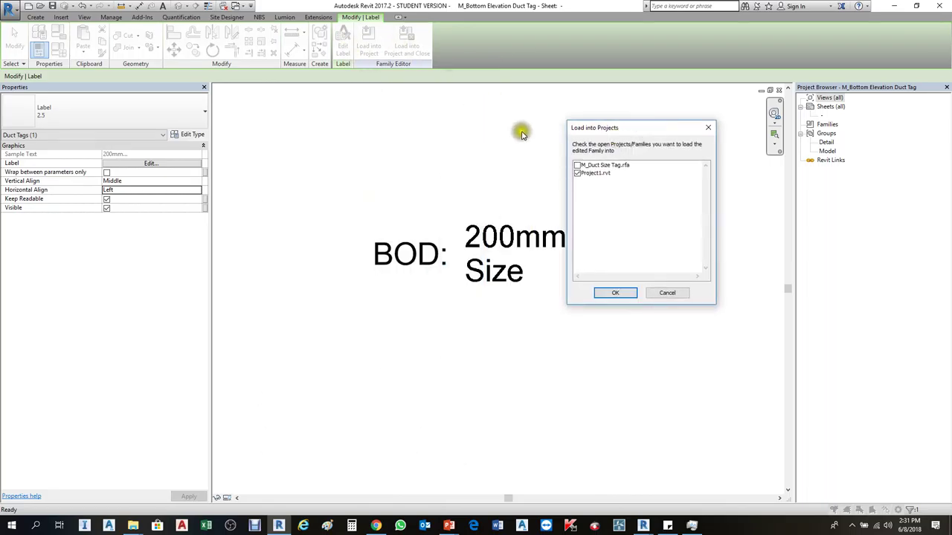
# Load the tag into Project1.rvt overwriting the old version, then reopen it for editing
pyautogui.click(607, 165)
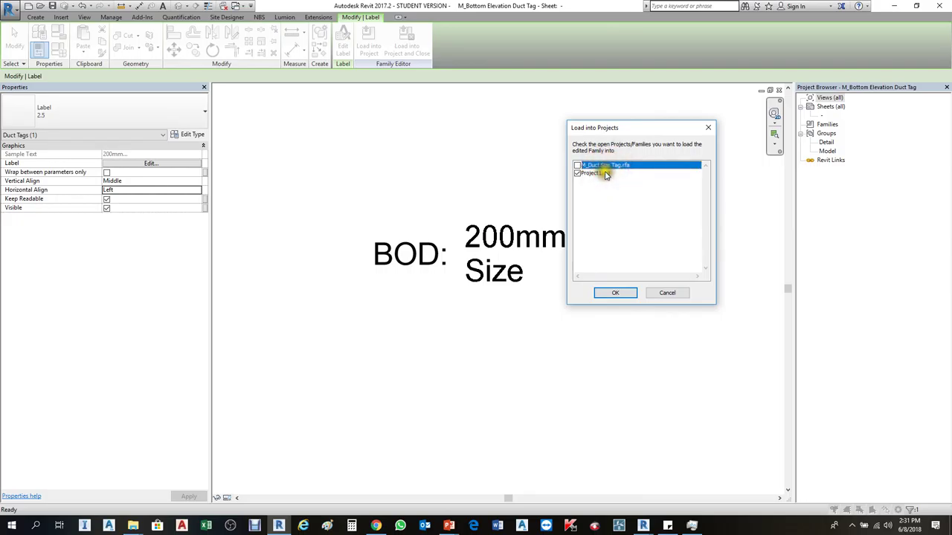
pyautogui.click(607, 172)
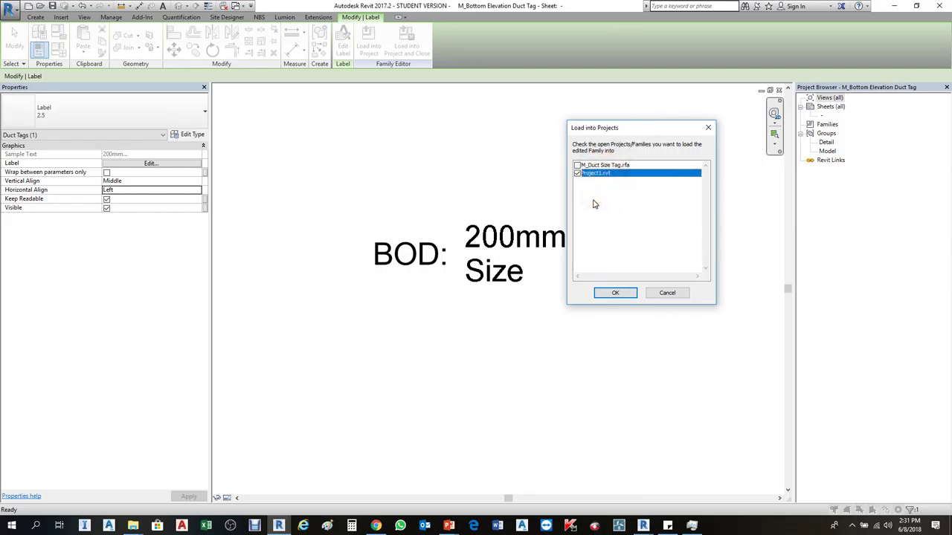
pyautogui.click(595, 193)
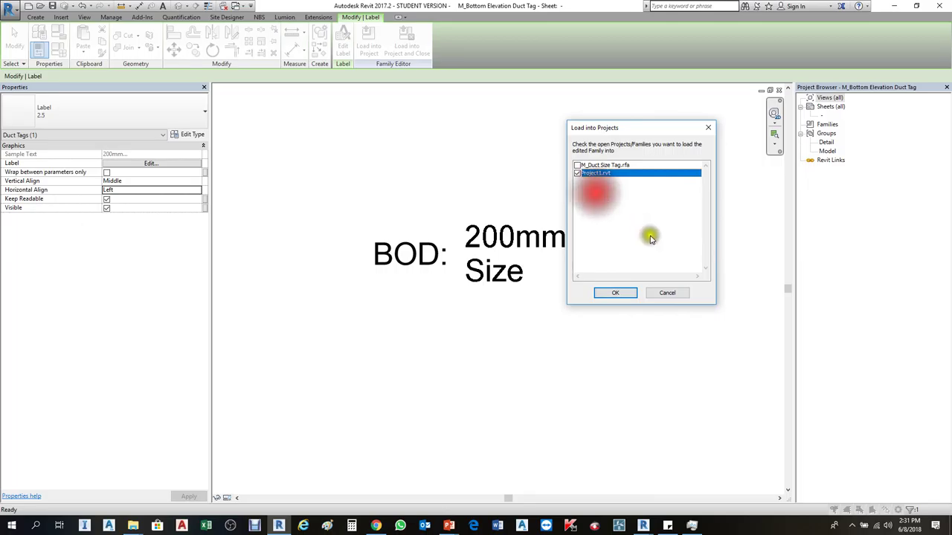
pyautogui.click(648, 237)
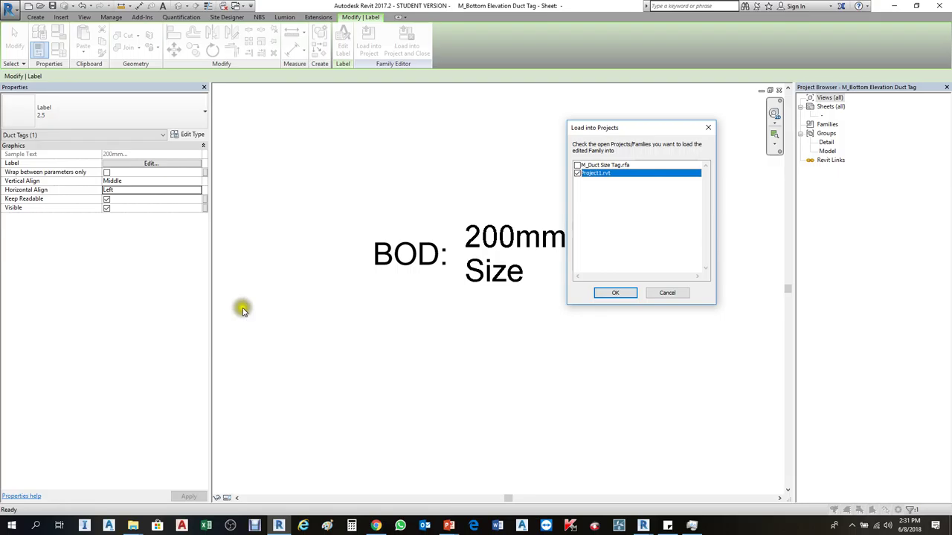
pyautogui.click(608, 292)
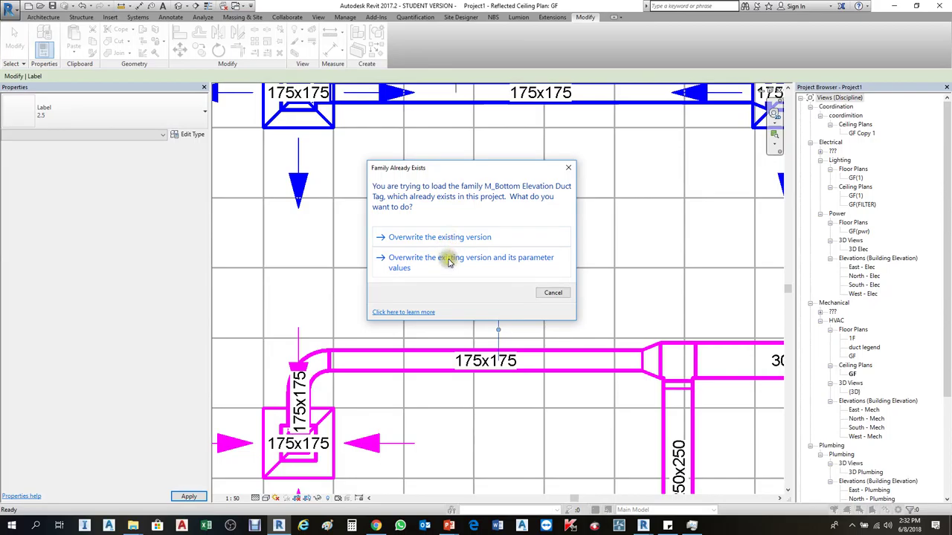
pyautogui.click(449, 261)
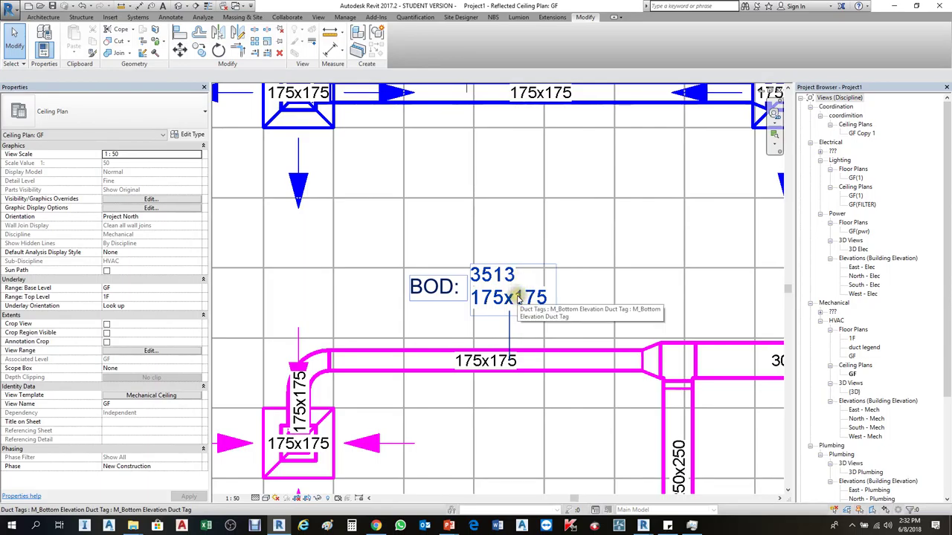
pyautogui.click(514, 304)
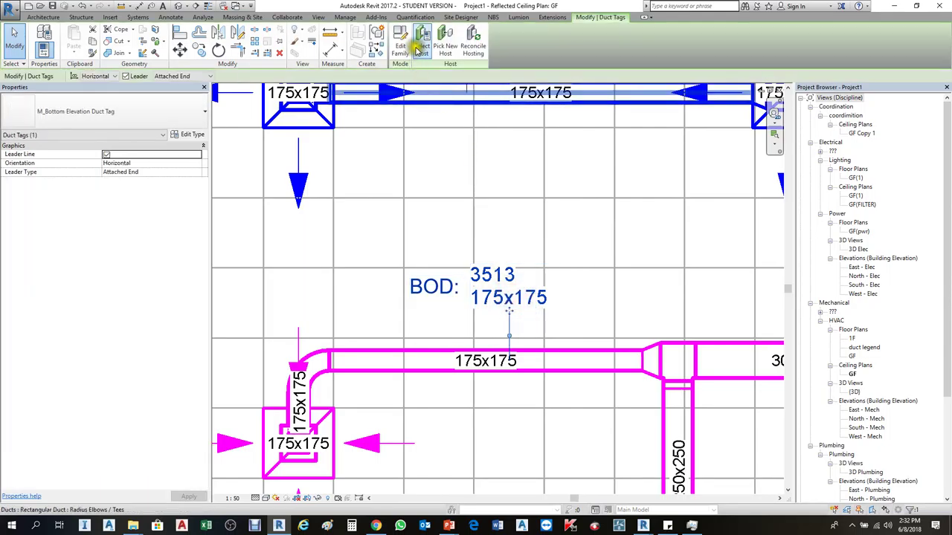
pyautogui.click(402, 41)
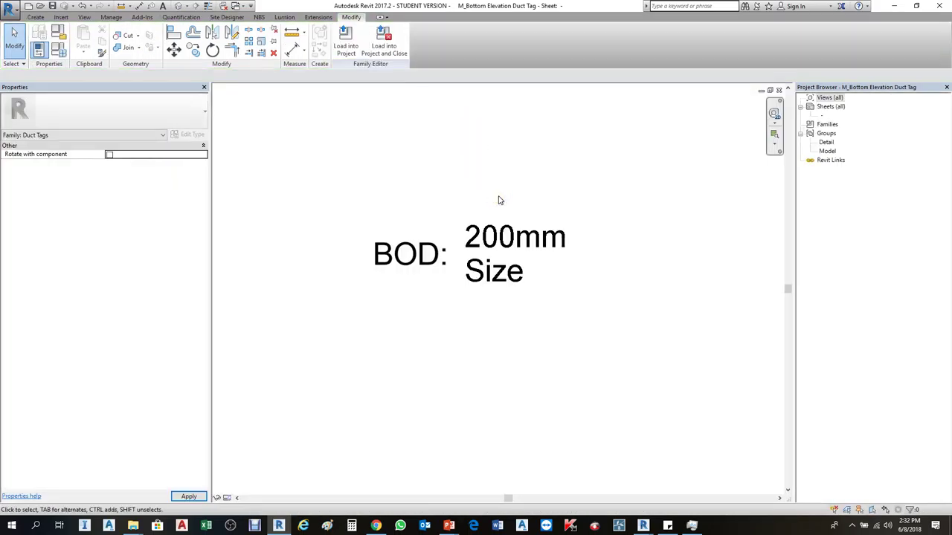
# Give Bottom Elevation an mm suffix and sample value 200, then load into Project1
pyautogui.click(498, 219)
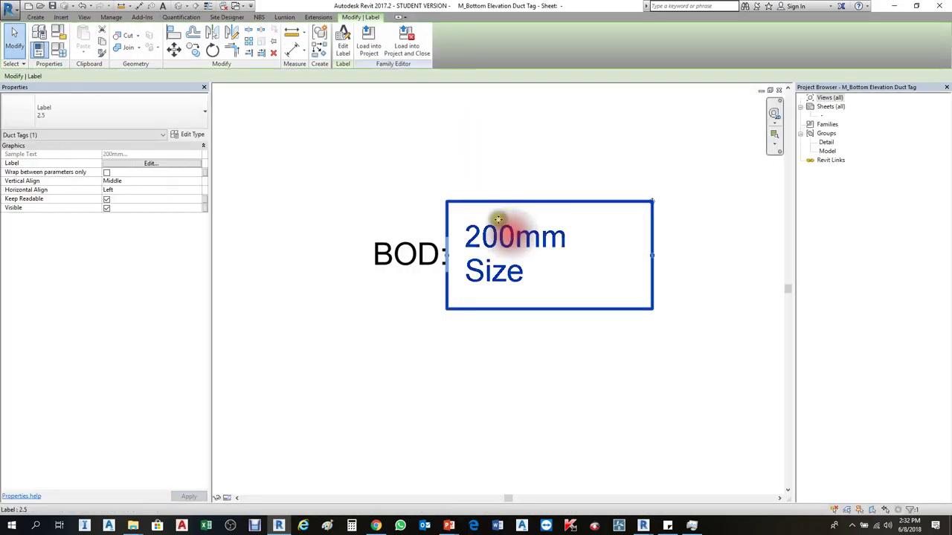
pyautogui.click(343, 41)
pyautogui.moveTo(619, 176)
pyautogui.mouseDown()
pyautogui.moveTo(559, 246)
pyautogui.moveTo(550, 291)
pyautogui.mouseUp()
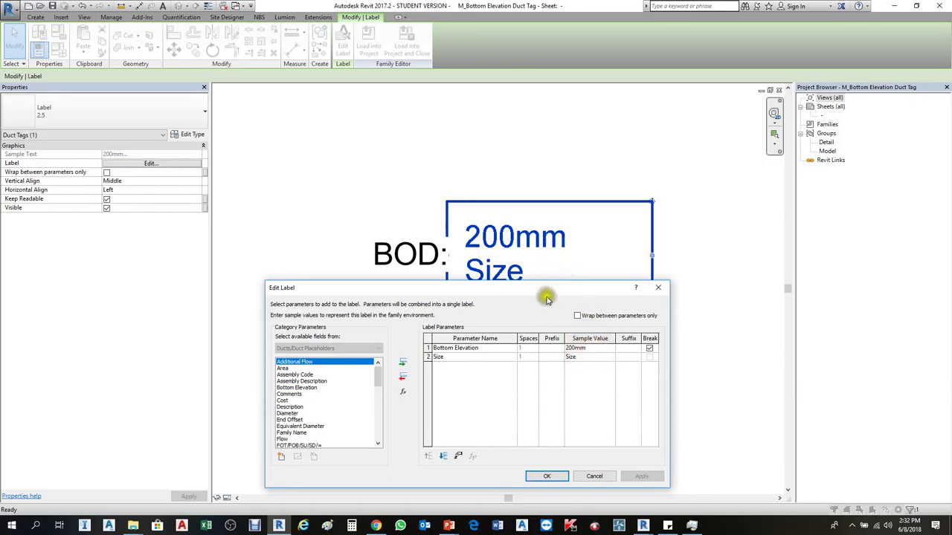
pyautogui.moveTo(548, 289); pyautogui.dragTo(545, 229)
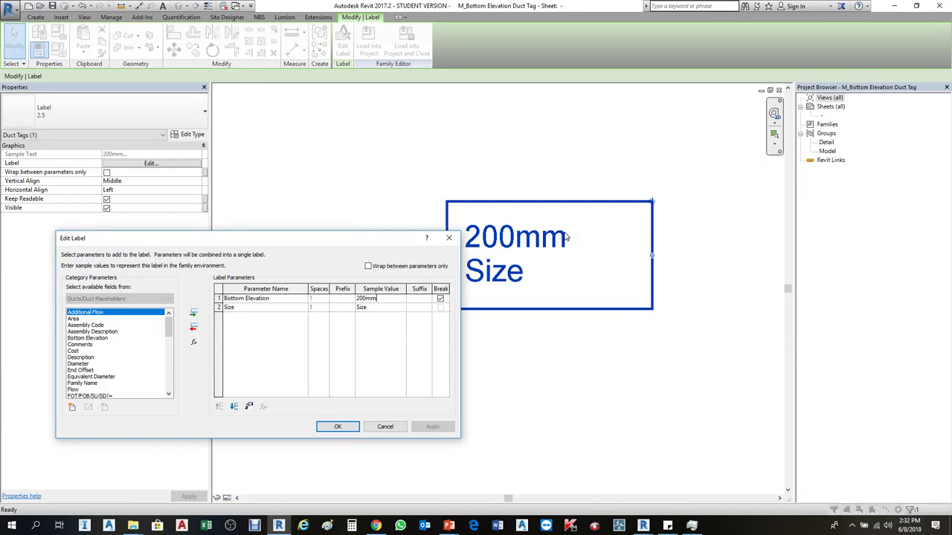
pyautogui.click(342, 303)
pyautogui.write('mm')
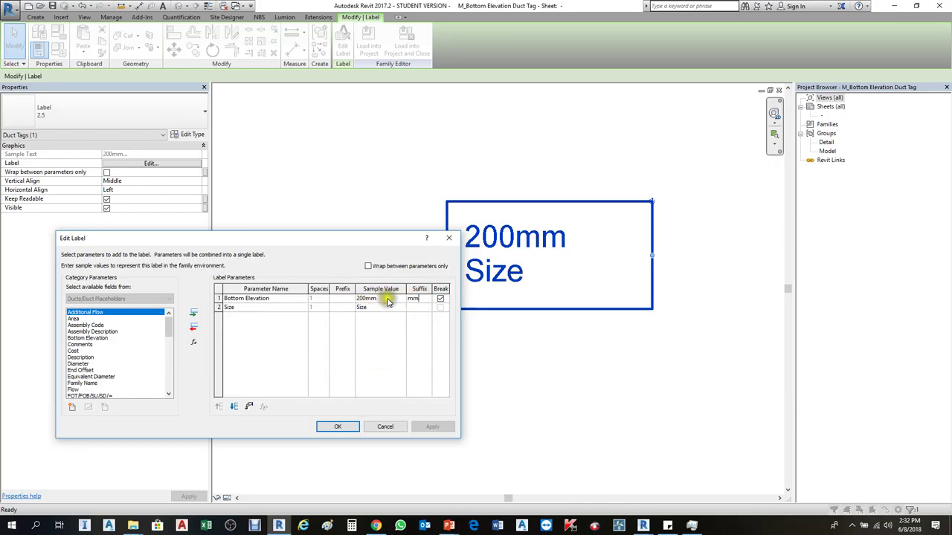
pyautogui.click(387, 299)
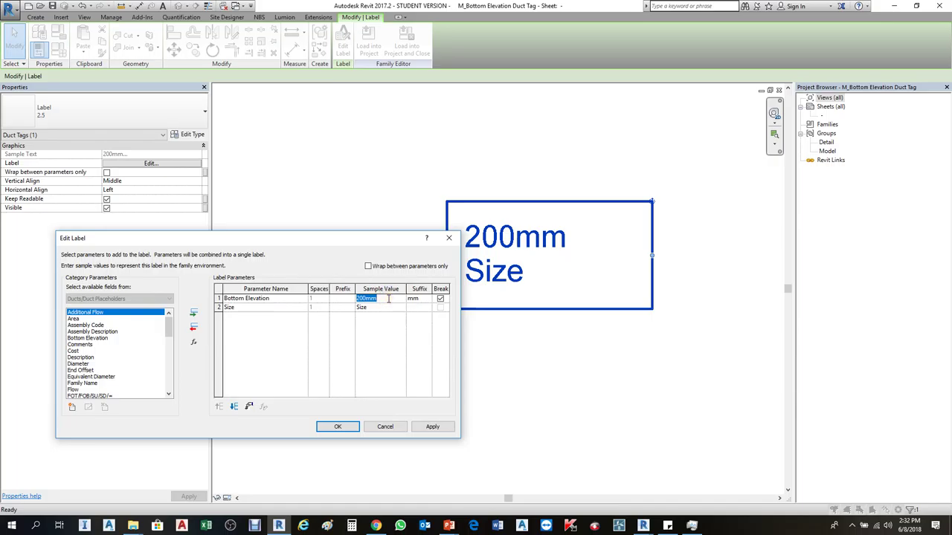
pyautogui.click(387, 299)
pyautogui.press('BackSpace')
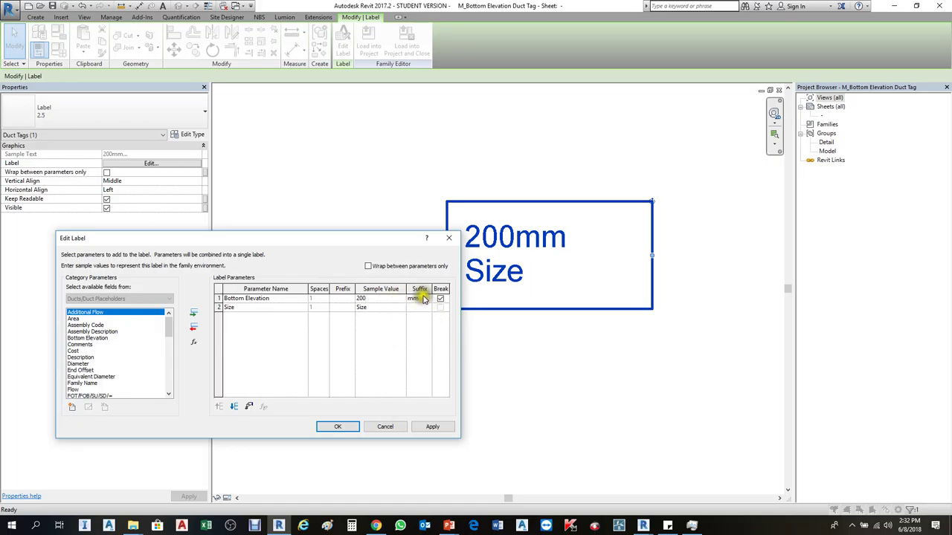
pyautogui.click(423, 298)
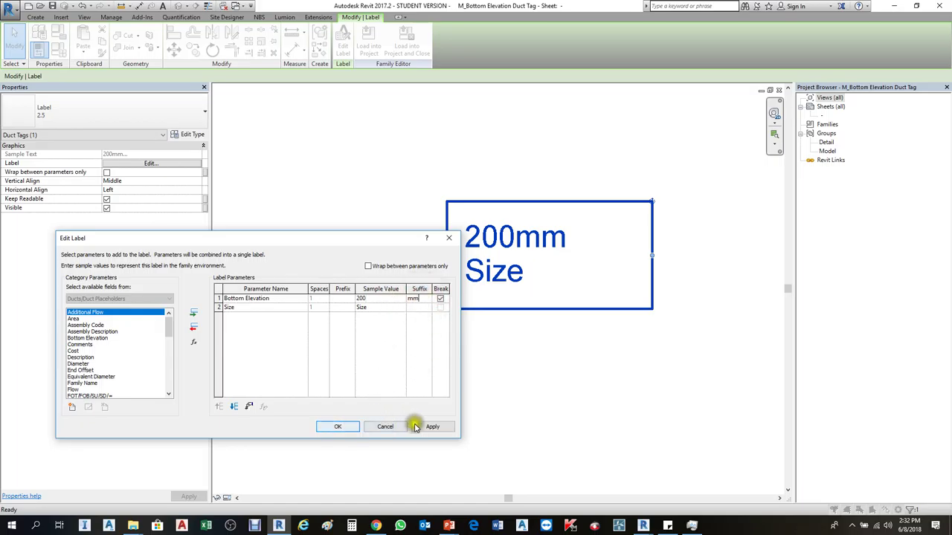
pyautogui.click(431, 427)
pyautogui.click(327, 425)
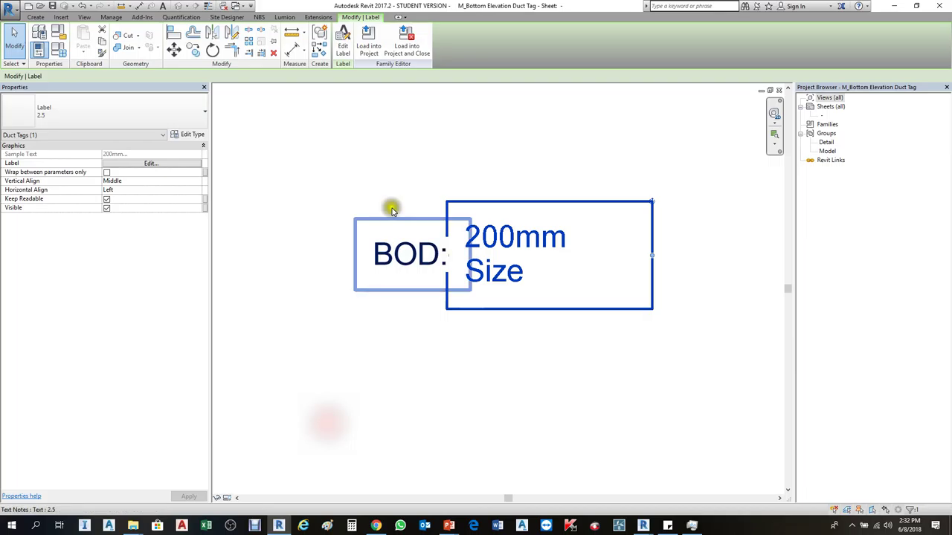
pyautogui.click(368, 47)
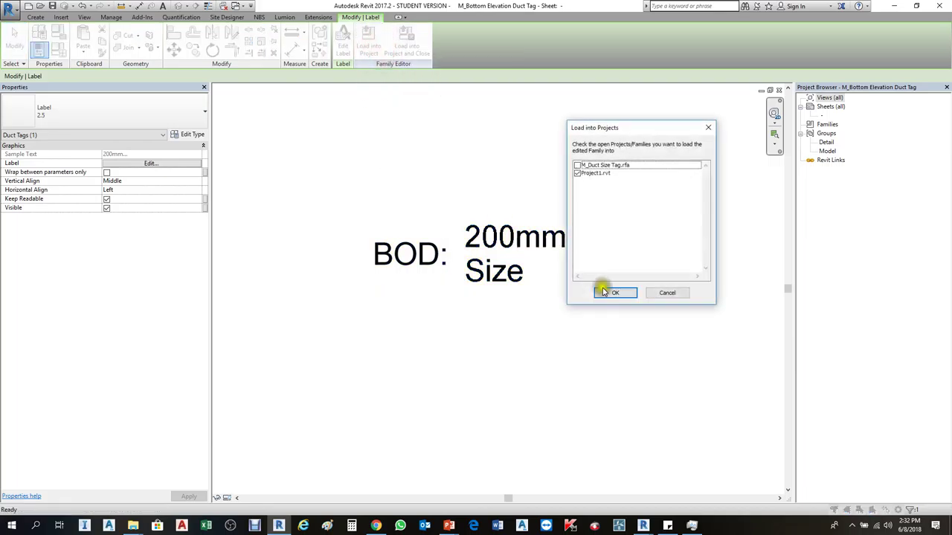
# Overwrite the reloaded tag, then tag the 300x300 and 275ø ducts (BOD: 3450mm, 3073mm)
pyautogui.click(604, 292)
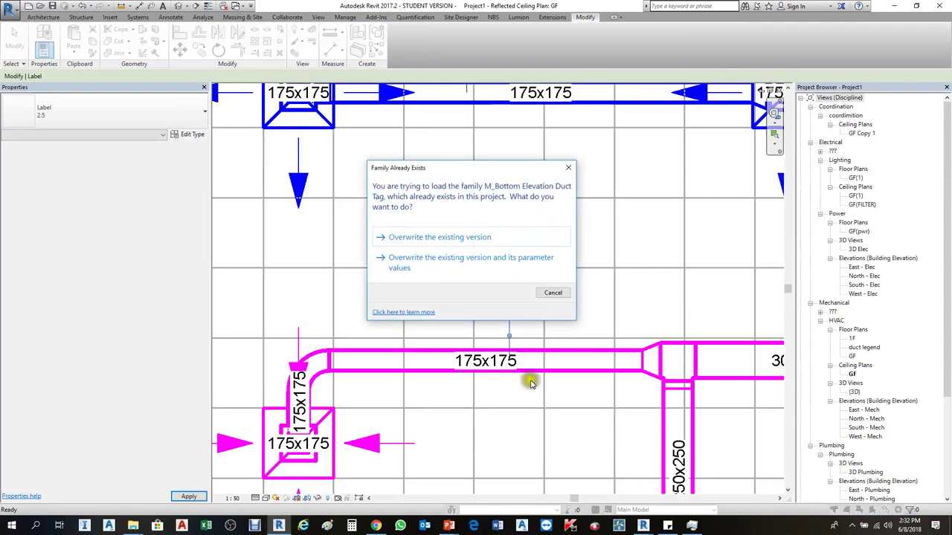
pyautogui.click(411, 260)
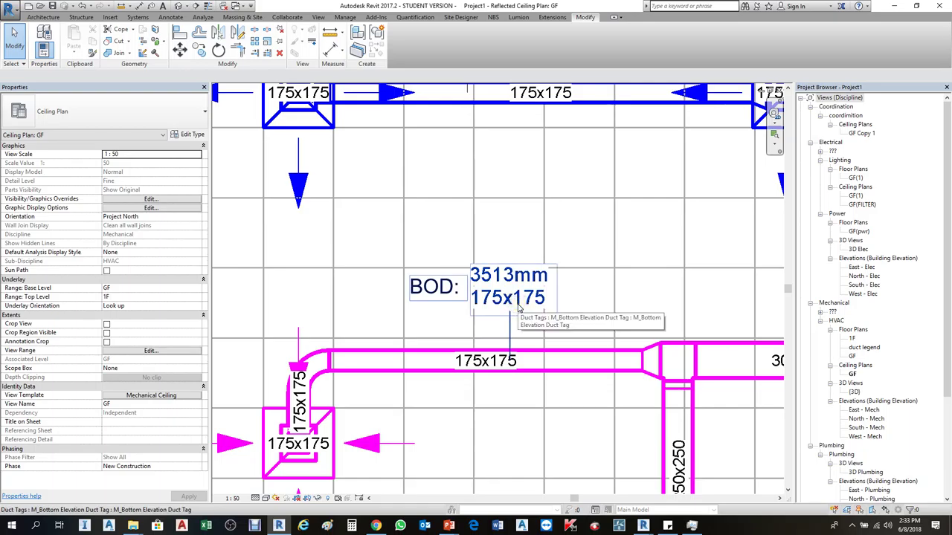
pyautogui.press('t')
pyautogui.press('g')
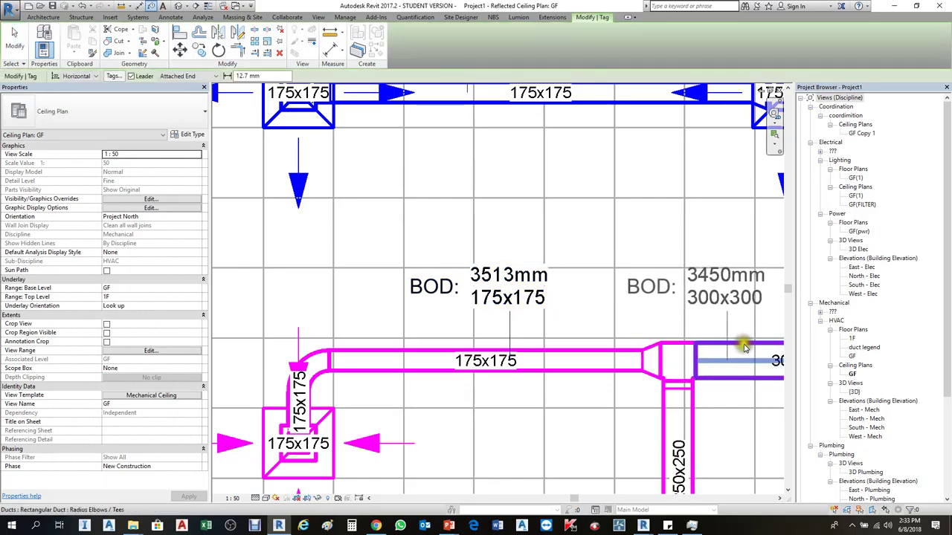
pyautogui.click(739, 289)
pyautogui.scroll(-3, 570, 215)
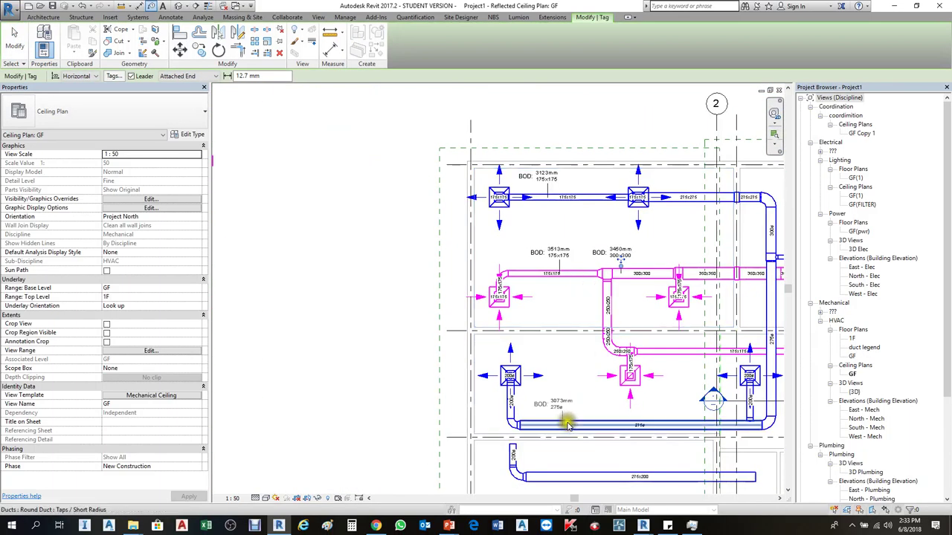
pyautogui.scroll(3, 627, 476)
pyautogui.scroll(2, 627, 476)
pyautogui.click(588, 424)
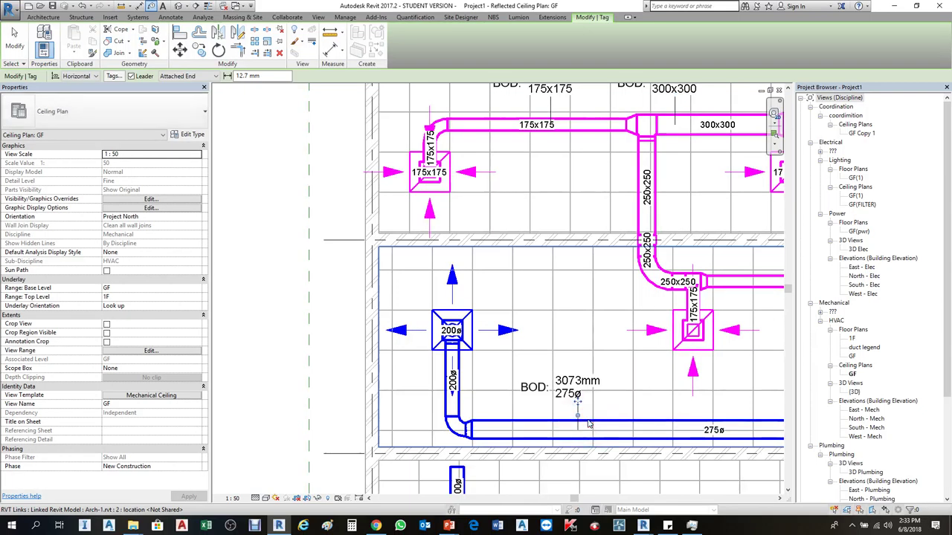
pyautogui.press('Escape')
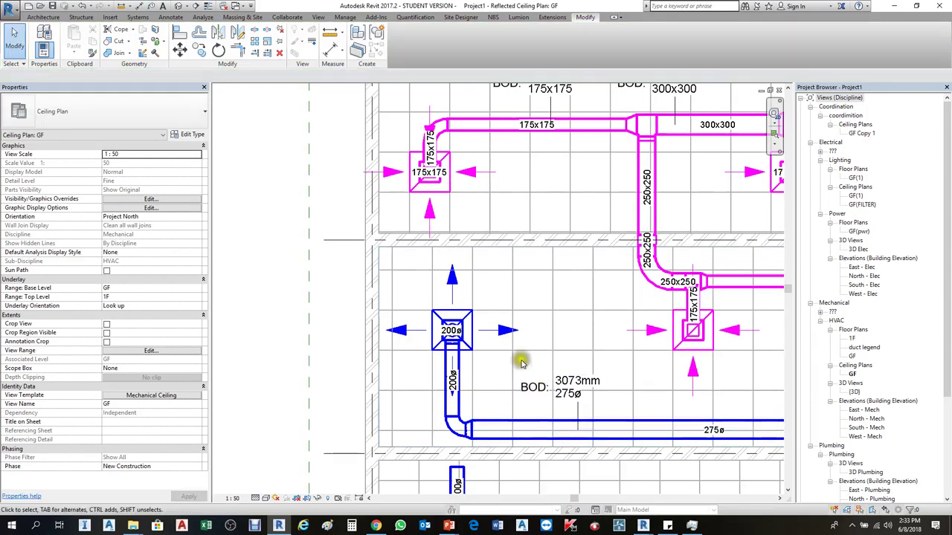
pyautogui.scroll(-2, 528, 349)
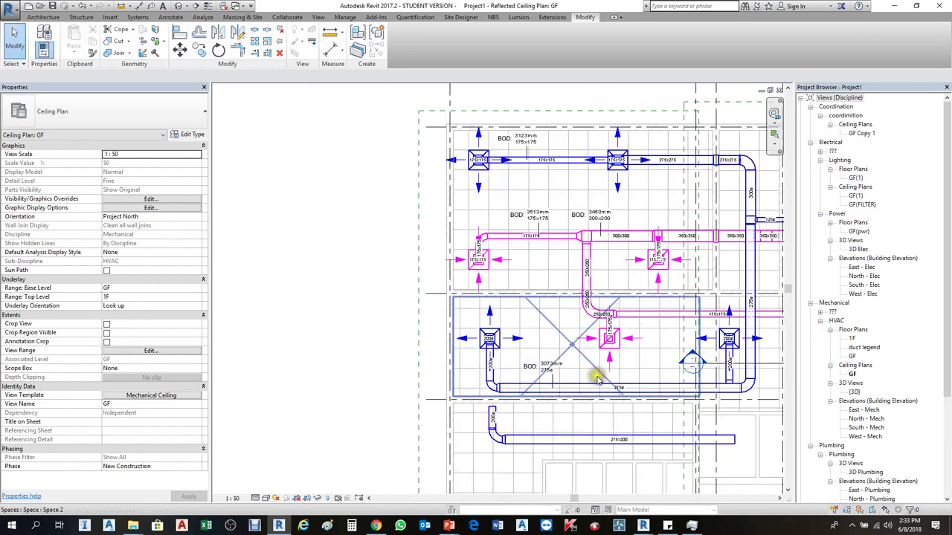